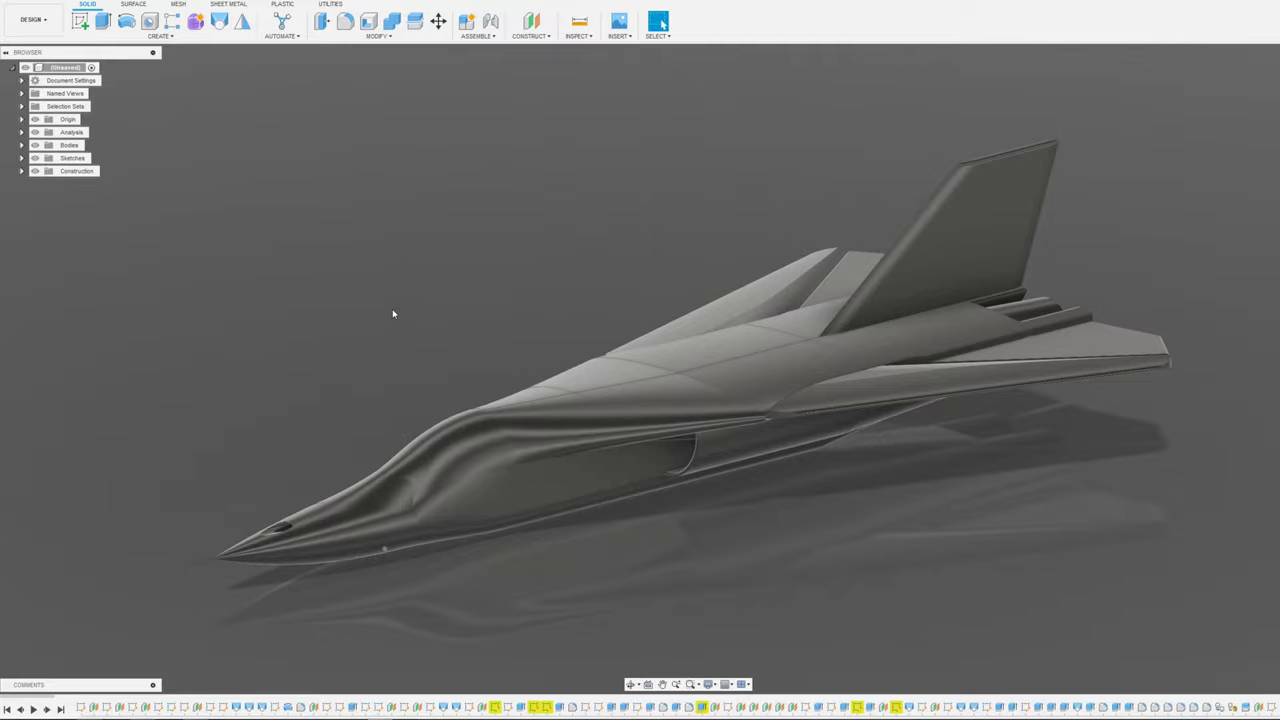
Inspect the aircraft's exterior from both front quarters and from the rear, including the wings, fin and twin exhausts
middle_click_drag(452, 305, 543, 279, "shift")
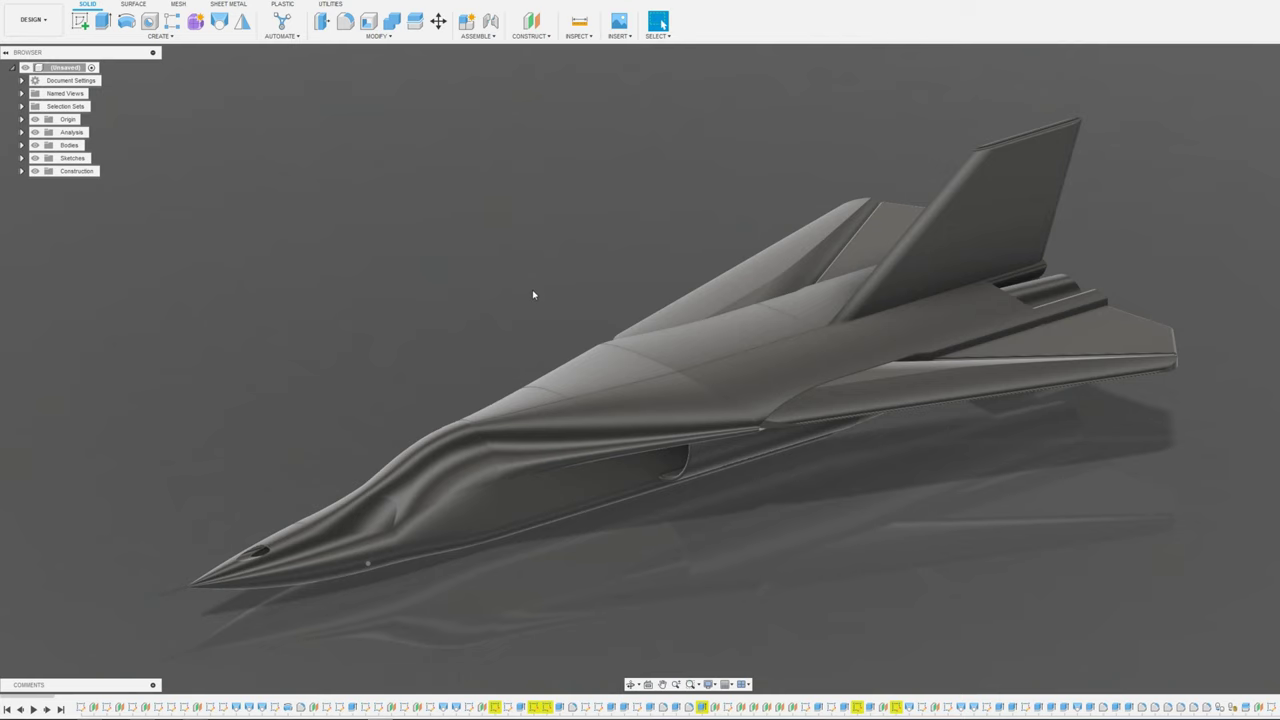
mouse_move(526, 300)
middle_mouse_down()
mouse_move(535, 286)
mouse_move(521, 283)
middle_mouse_up()
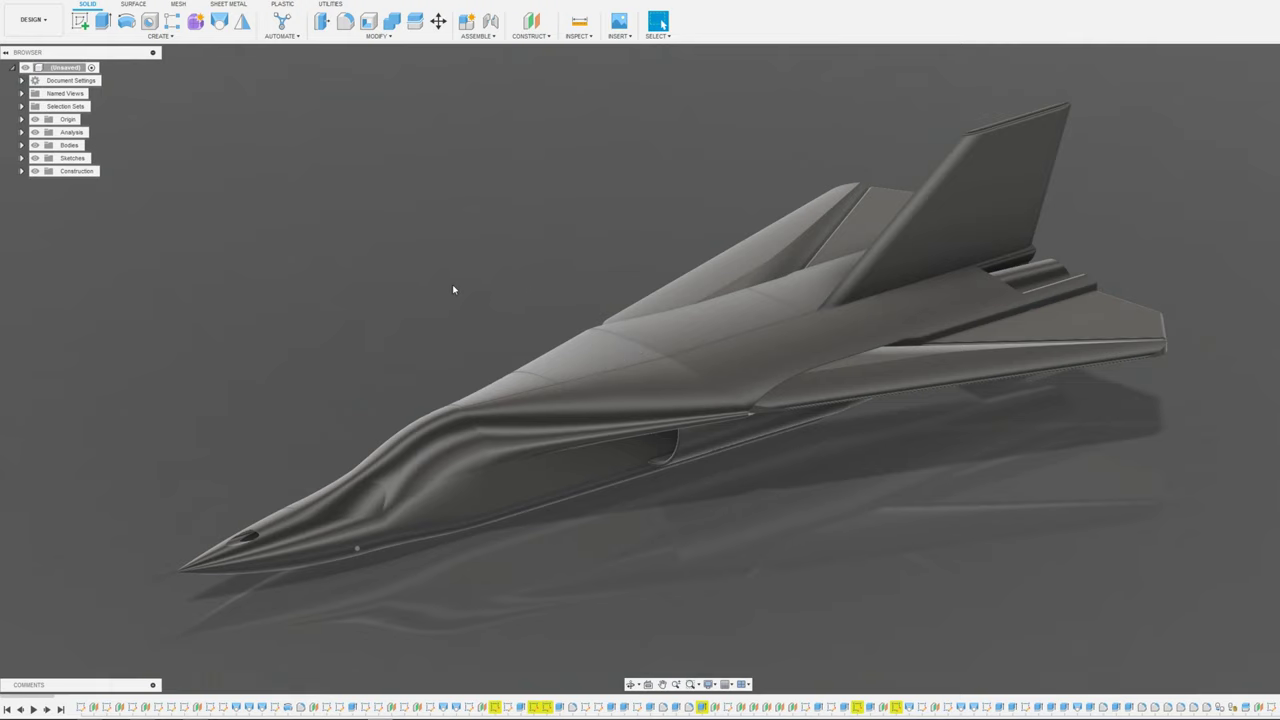
mouse_move(453, 286)
middle_mouse_down("shift")
mouse_move(466, 298)
mouse_move(454, 288)
middle_mouse_up("shift")
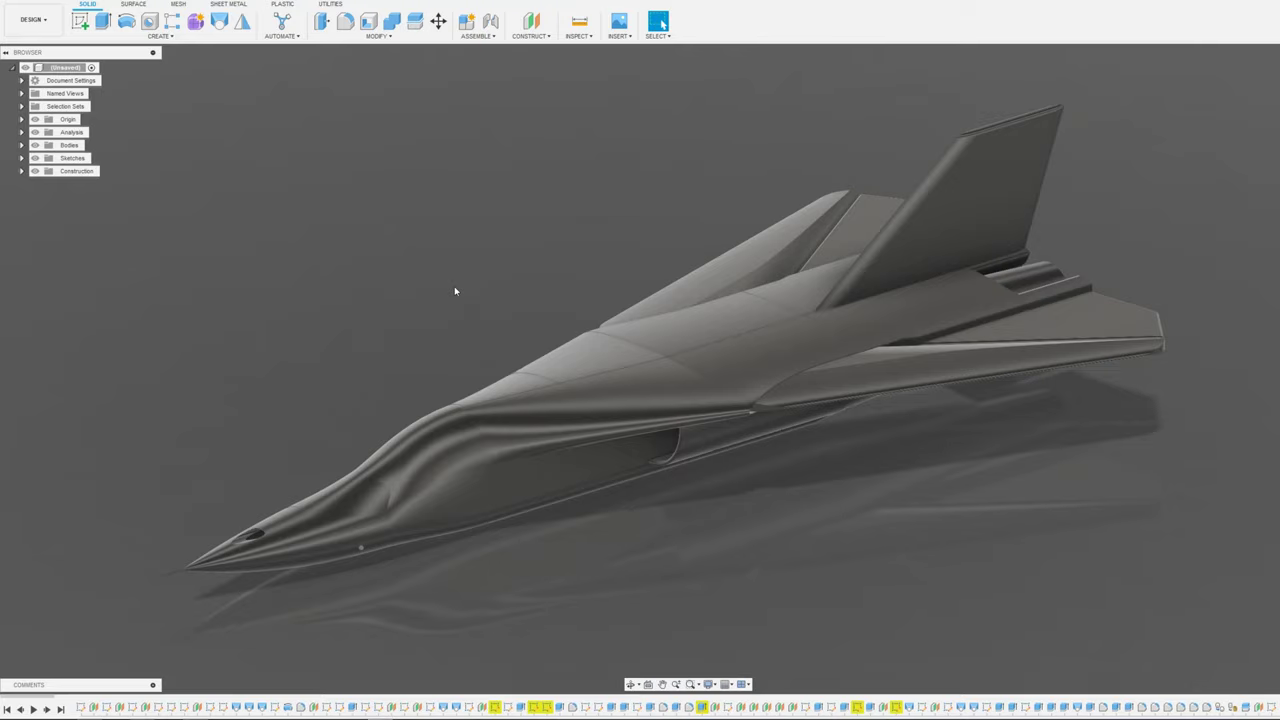
middle_click_drag(478, 291, 757, 261, "shift")
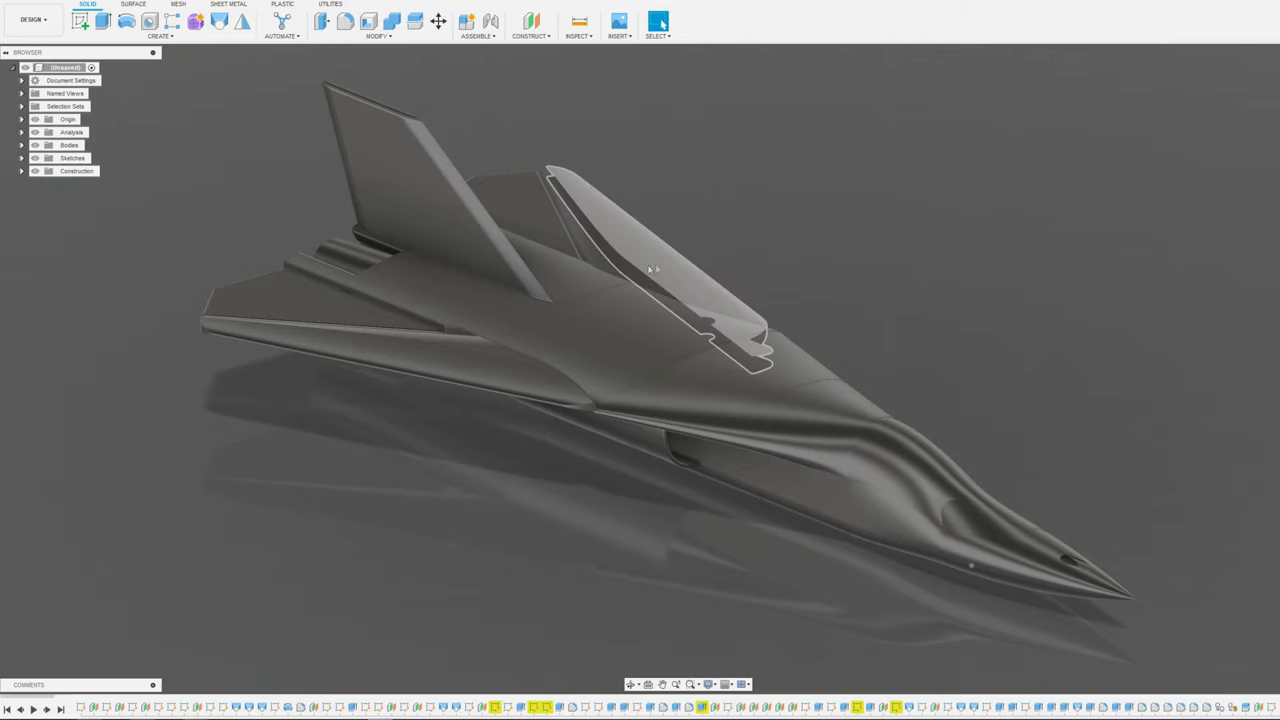
scroll(825, 282, "down", 3)
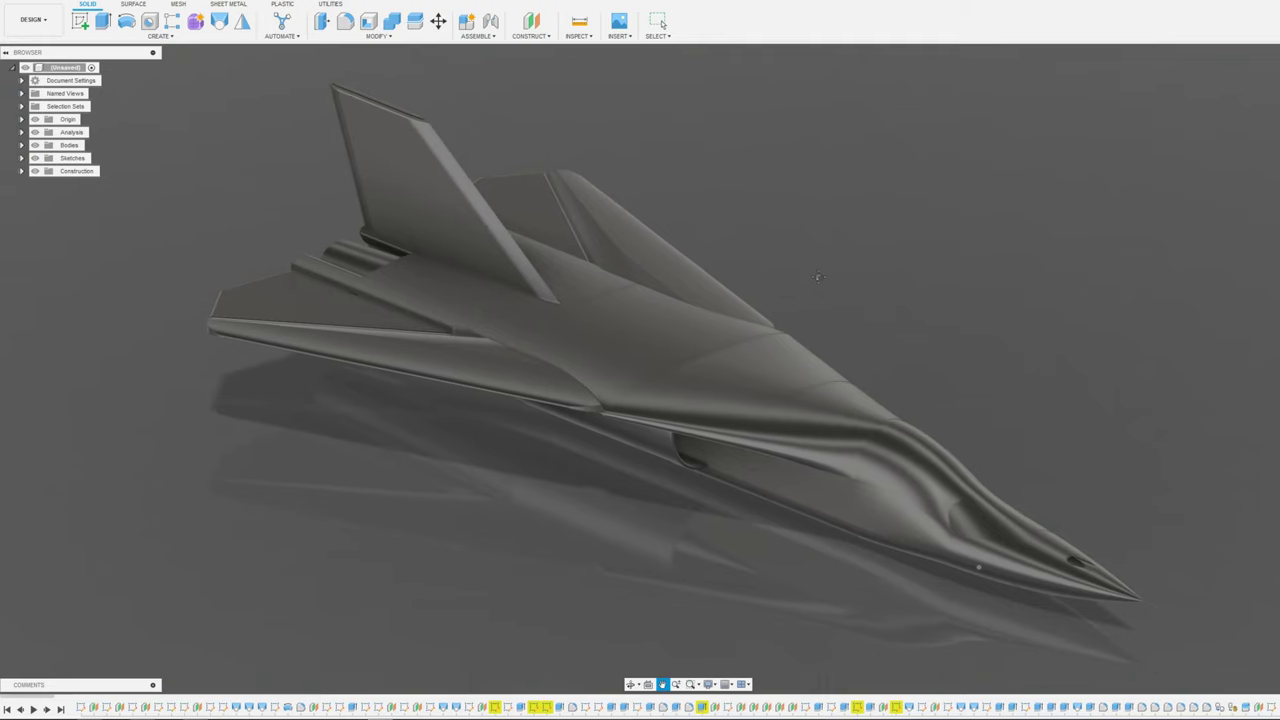
scroll(826, 283, "up", 3)
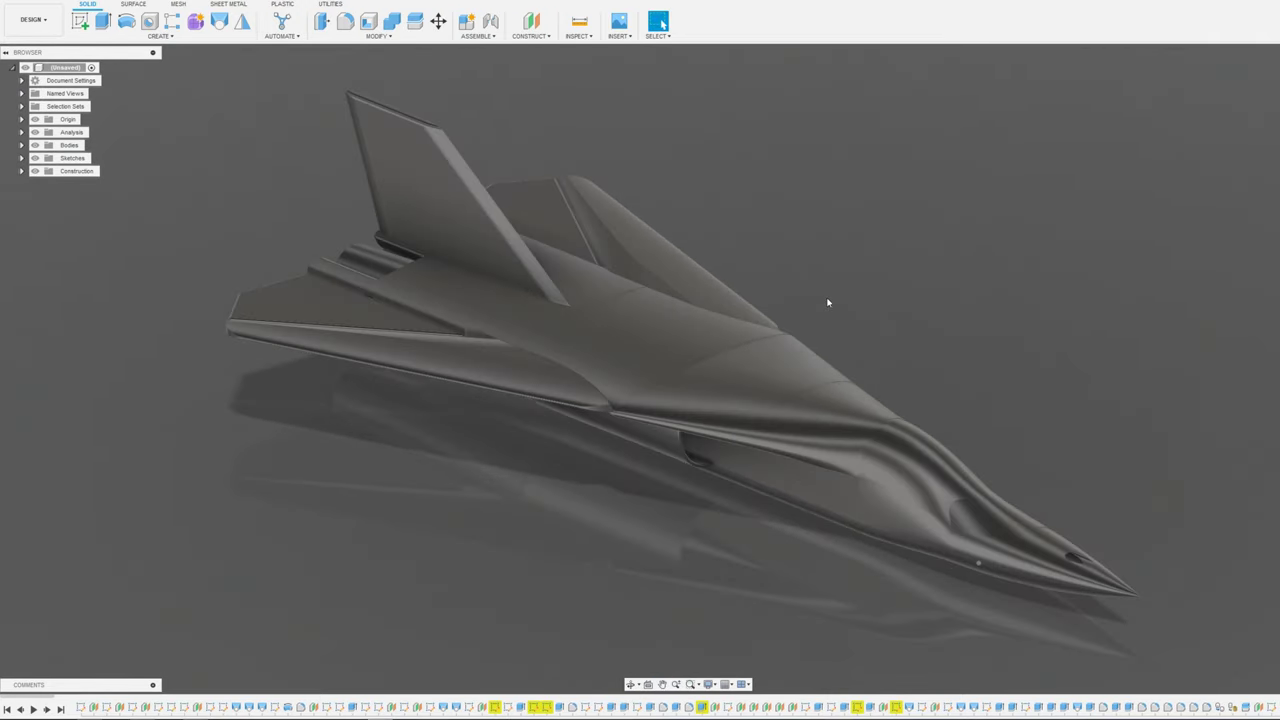
key("Escape")
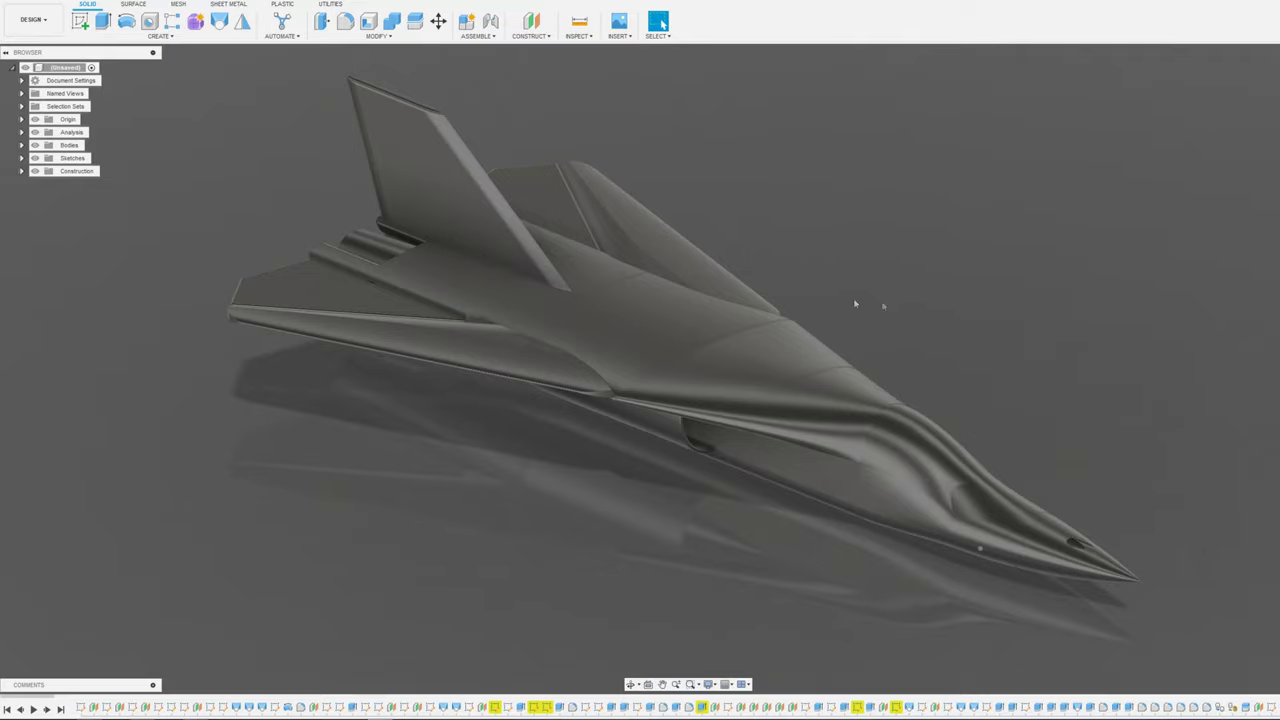
middle_click_drag(854, 303, 968, 290, "shift")
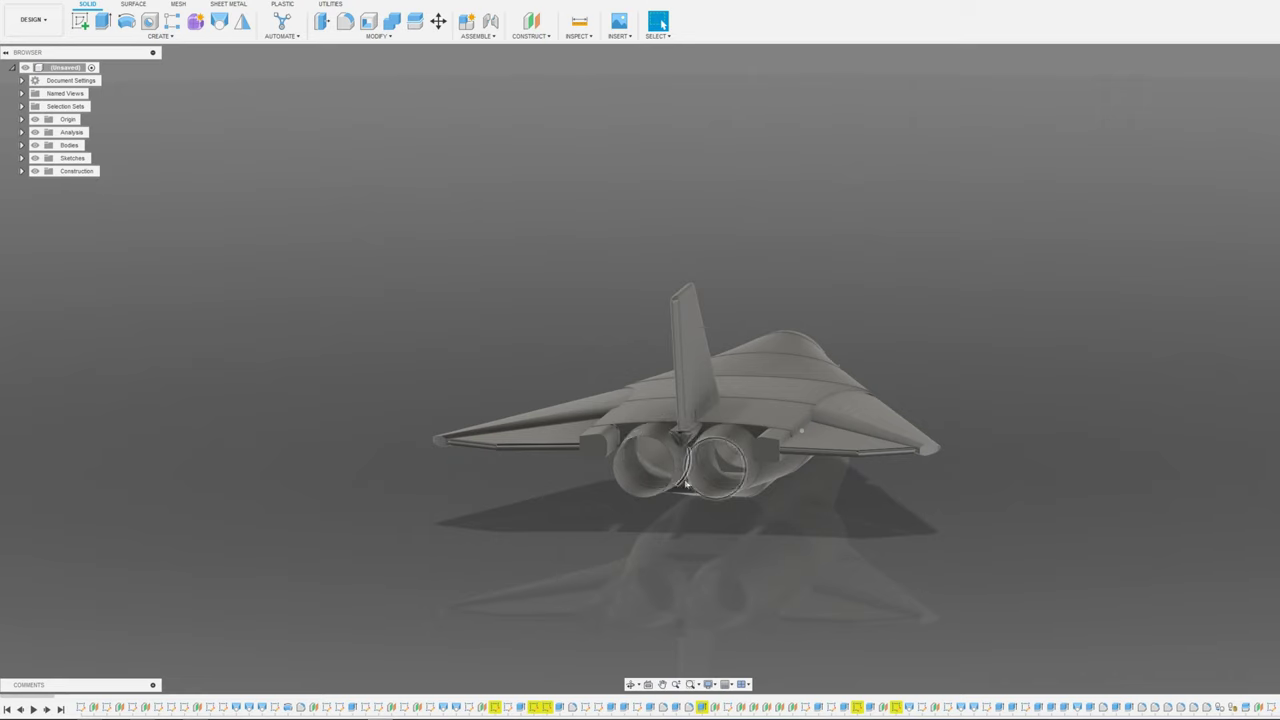
middle_click_drag(978, 419, 969, 414, "shift")
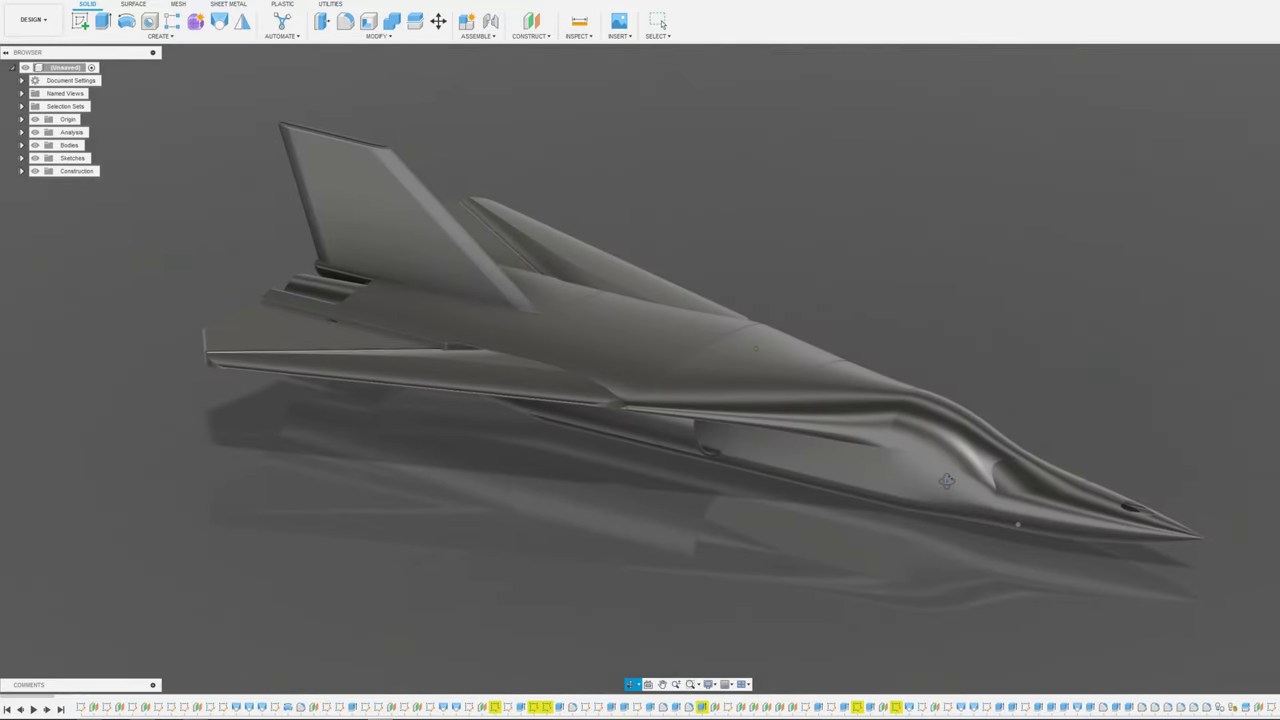
mouse_move(912, 324)
middle_mouse_down("shift")
mouse_move(1003, 346)
mouse_move(970, 349)
mouse_move(922, 324)
middle_mouse_up("shift")
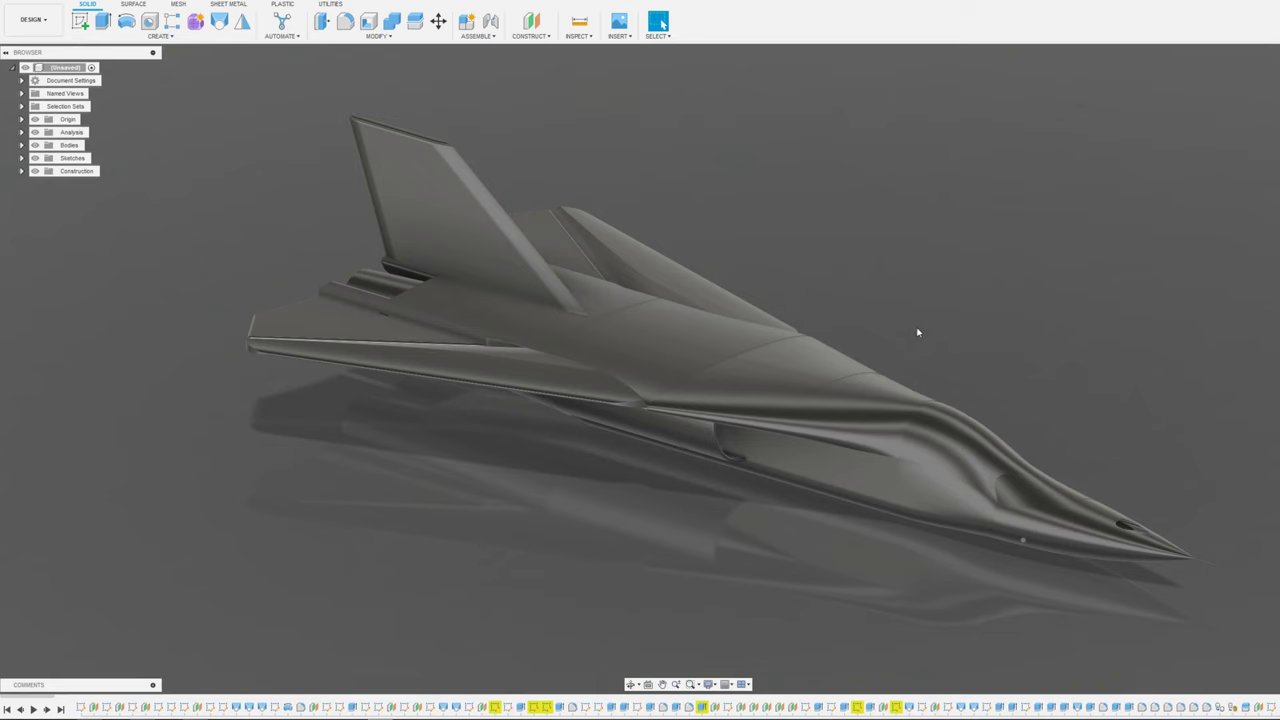
scroll(904, 336, "down", 1)
scroll(904, 336, "up", 2)
middle_click_drag(900, 341, 927, 336)
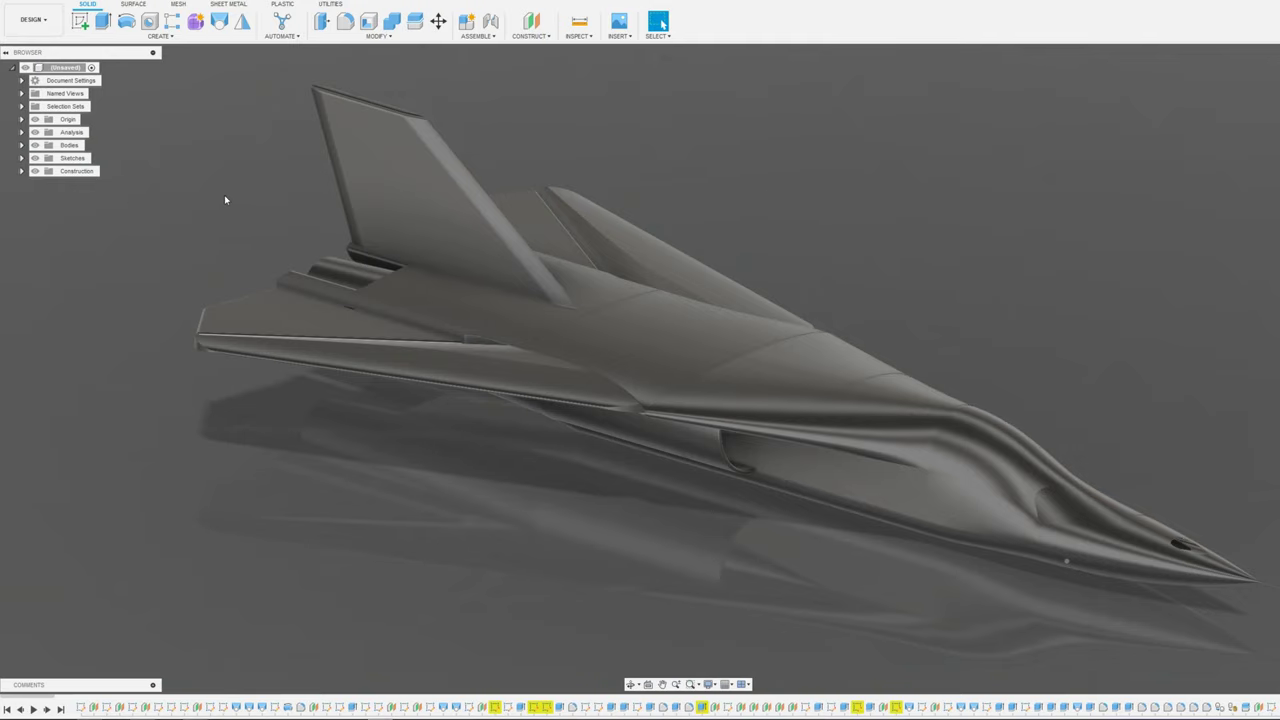
Show the Section1 analysis to cut the aircraft open lengthwise along its centreline
left_click(22, 132)
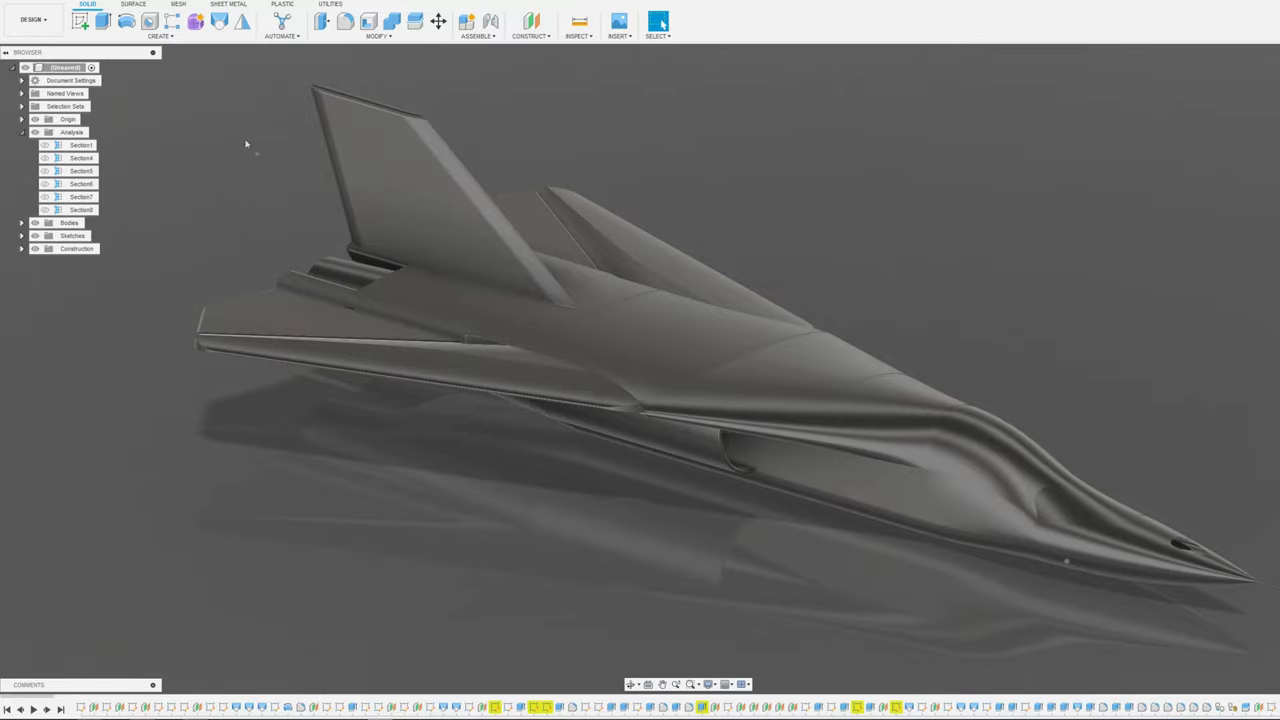
left_click(44, 145)
middle_click_drag(710, 203, 741, 147, "shift")
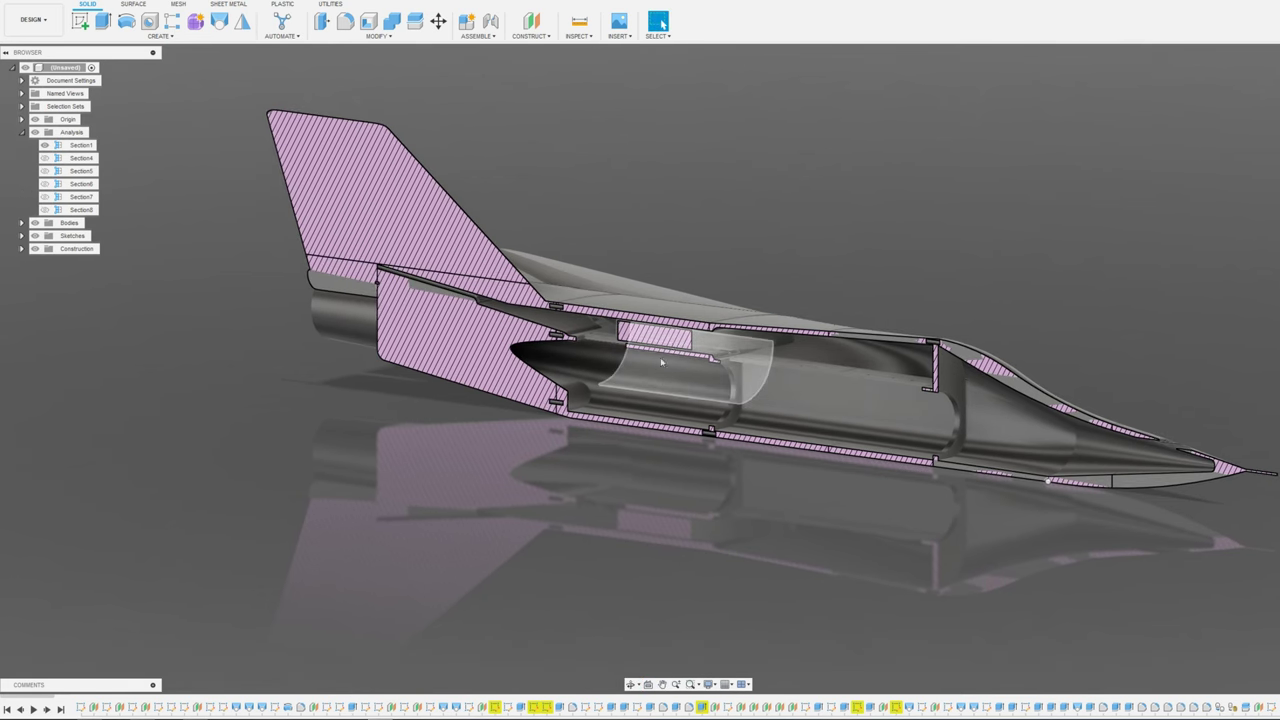
scroll(875, 272, "up", 1)
middle_click_drag(790, 252, 798, 258)
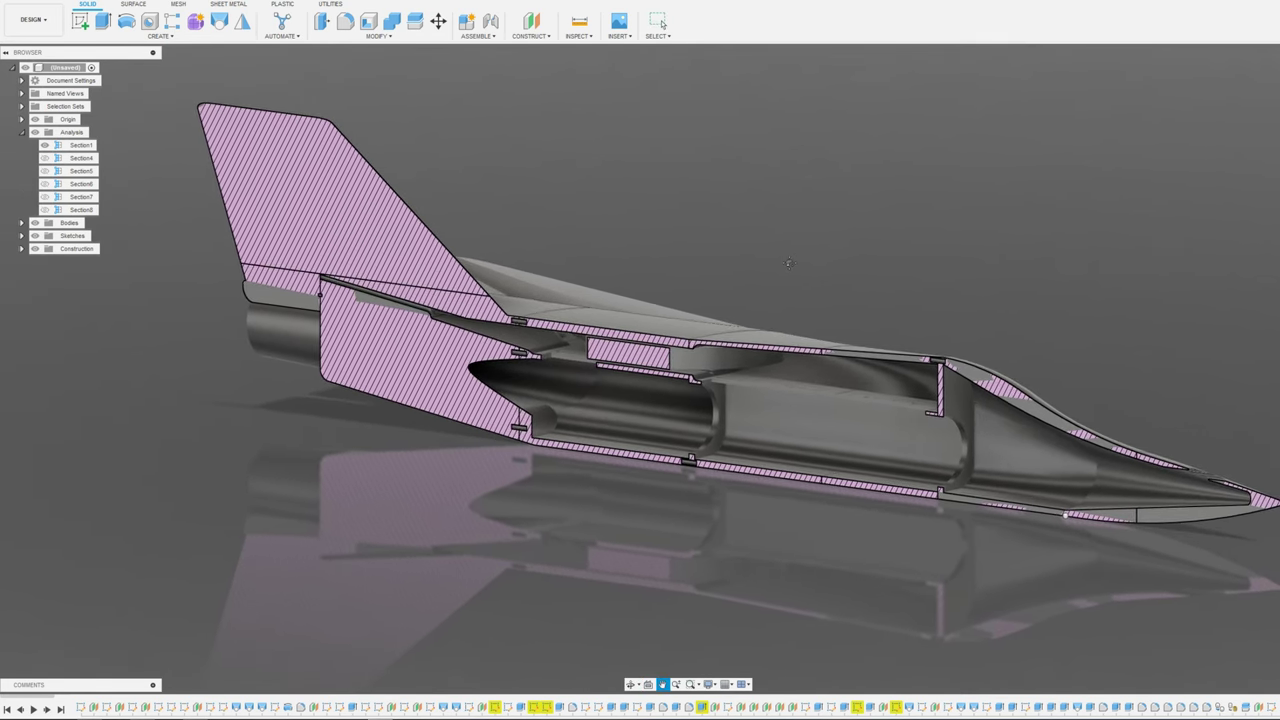
key("Escape")
middle_click_drag(744, 249, 736, 214)
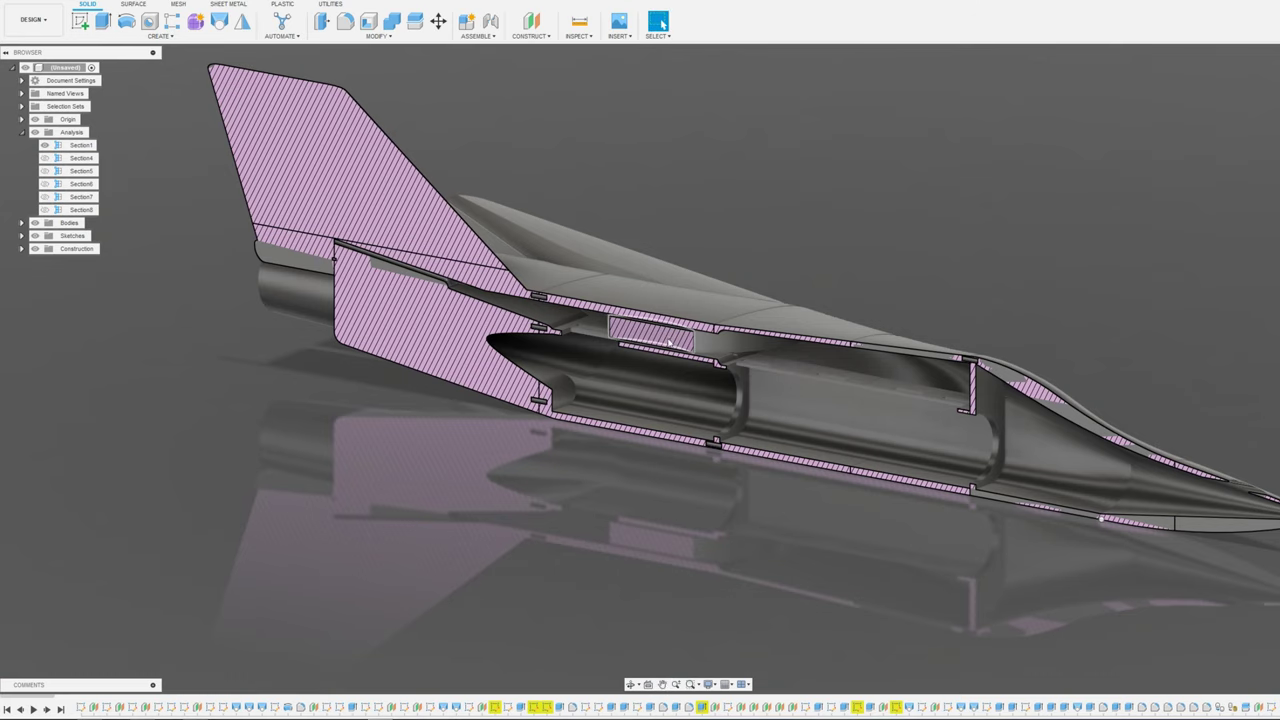
Examine the sectioned mid-fuselage around the solid block under the top skin, the inner duct and the slotted ledge
scroll(709, 349, "up", 3)
scroll(709, 349, "up", 5)
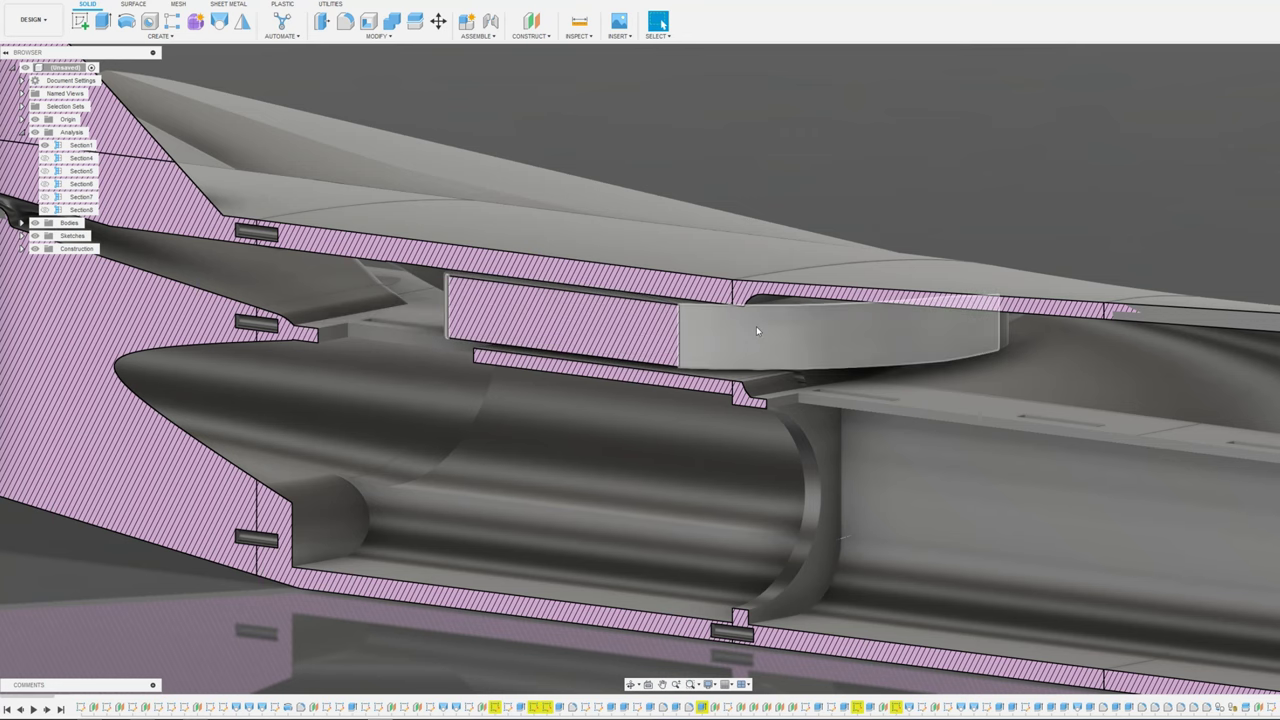
scroll(835, 367, "down", 1)
middle_click_drag(845, 368, 471, 234)
scroll(649, 331, "down", 3)
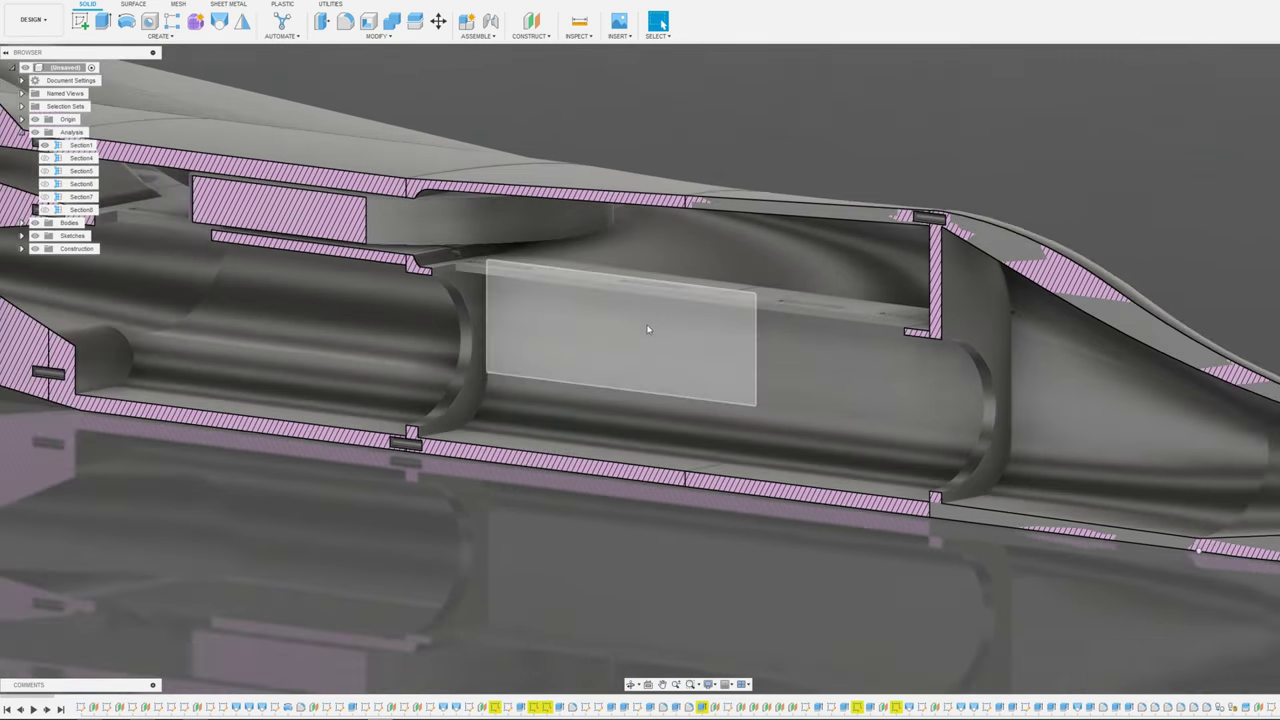
middle_click_drag(545, 289, 602, 316, "shift")
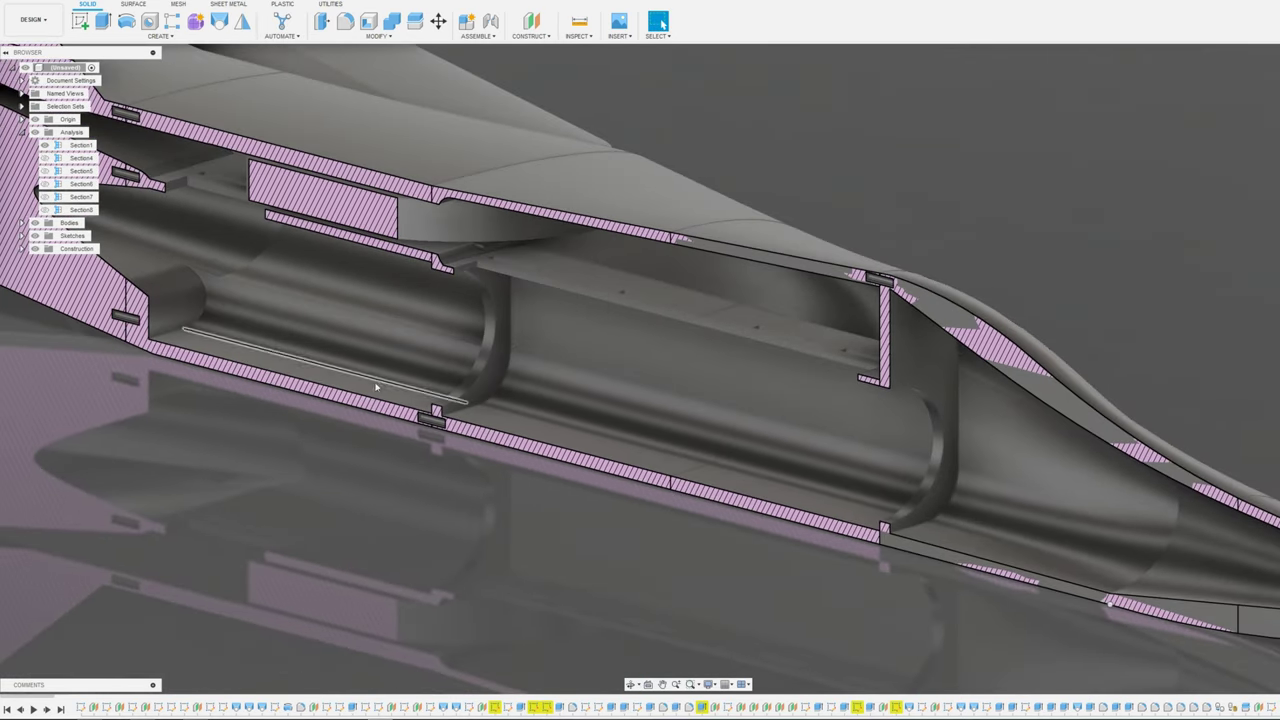
middle_click_drag(534, 207, 614, 231)
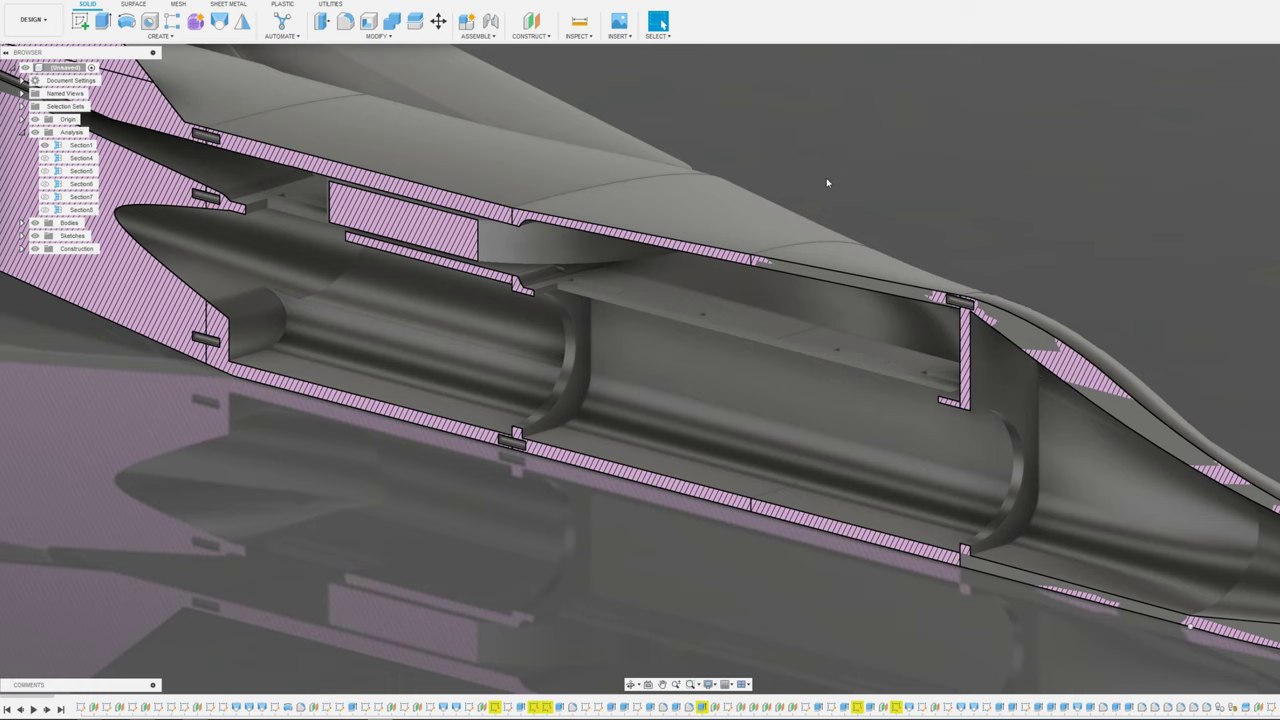
middle_click_drag(840, 172, 874, 168, "shift")
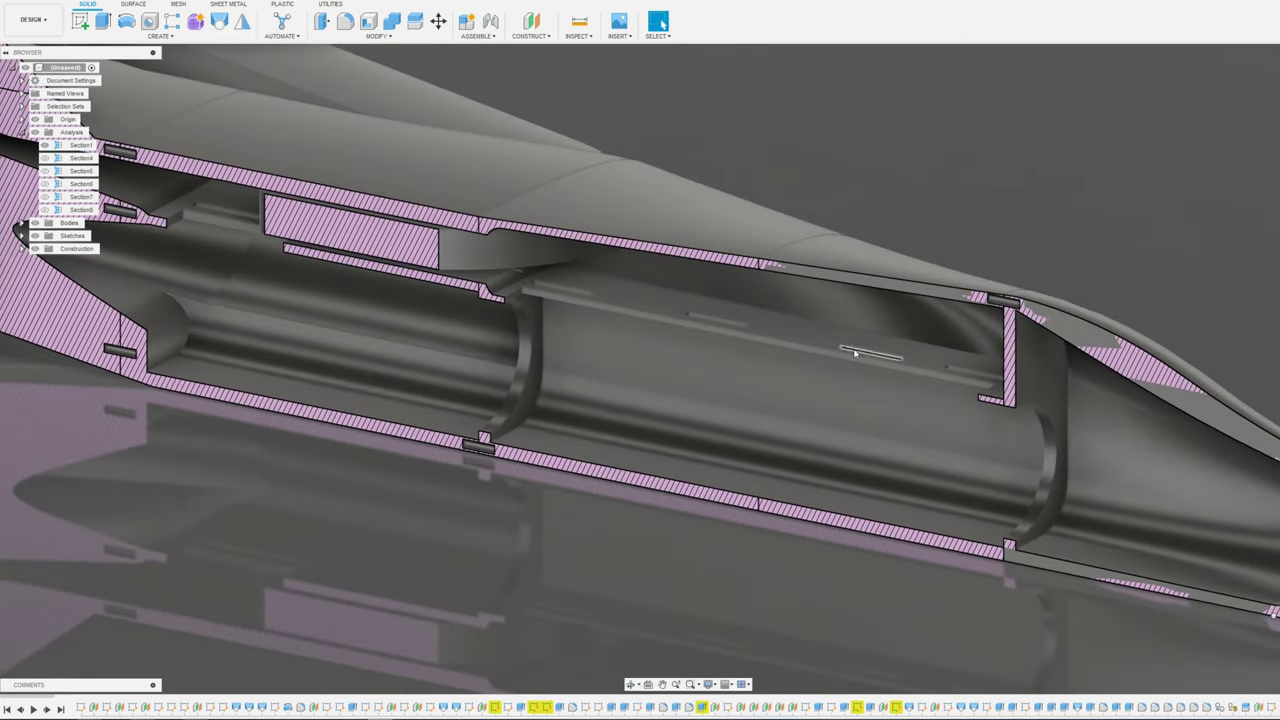
middle_click_drag(1000, 221, 894, 204)
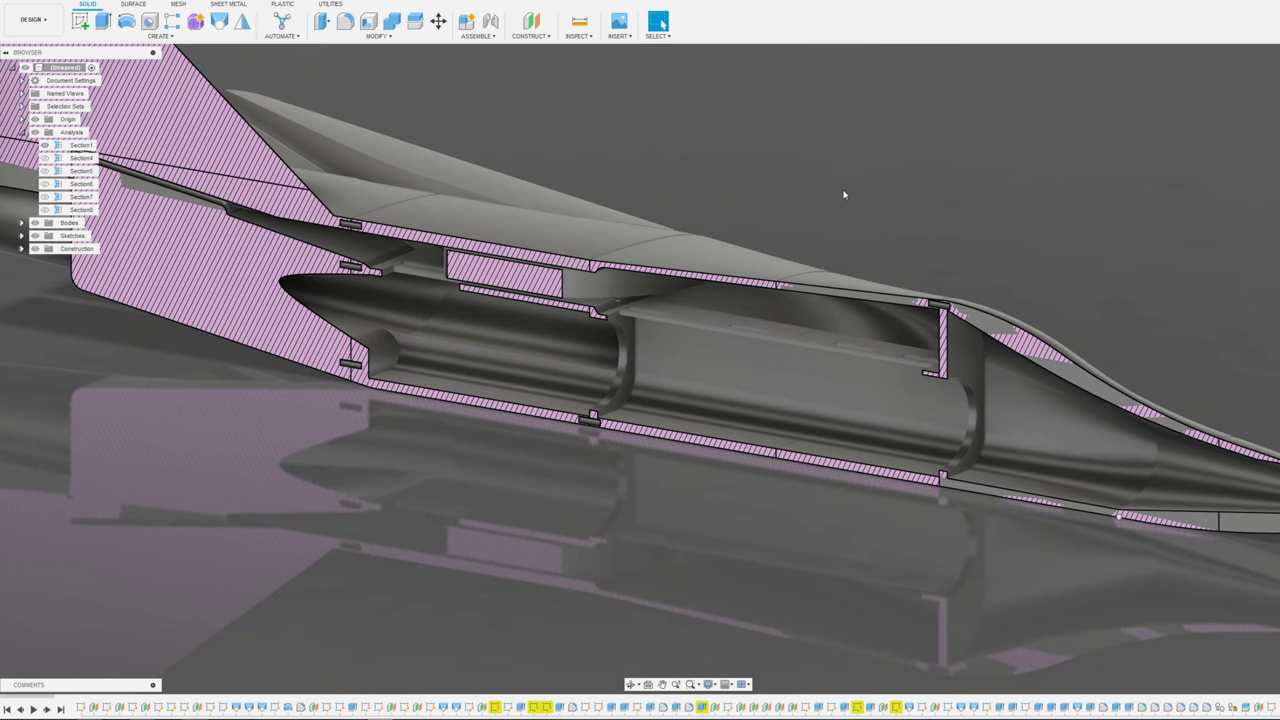
Examine the sectioned nose from the forward bulkhead to the tip, including its hollow interior and wall thickness
middle_click_drag(1165, 345, 871, 254)
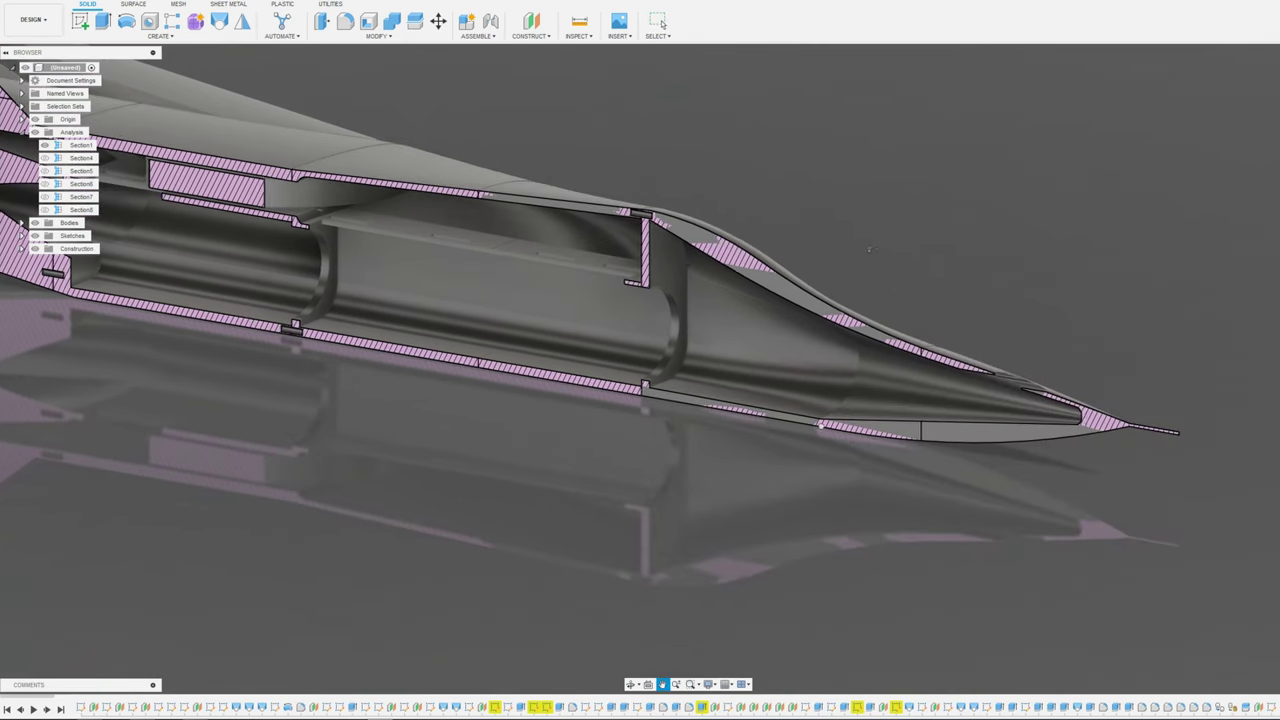
scroll(952, 409, "up", 3)
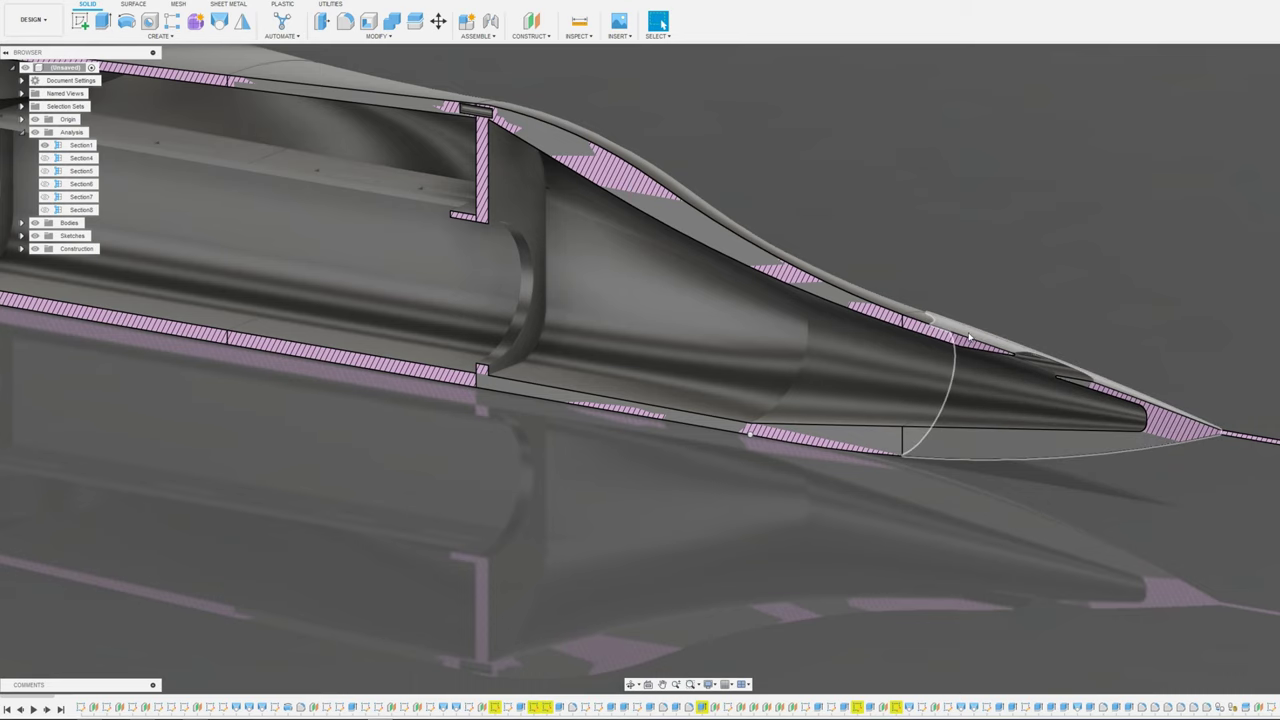
scroll(984, 347, "down", 4)
middle_click_drag(690, 282, 1125, 359)
middle_click_drag(1003, 233, 678, 205)
scroll(677, 205, "up", 6)
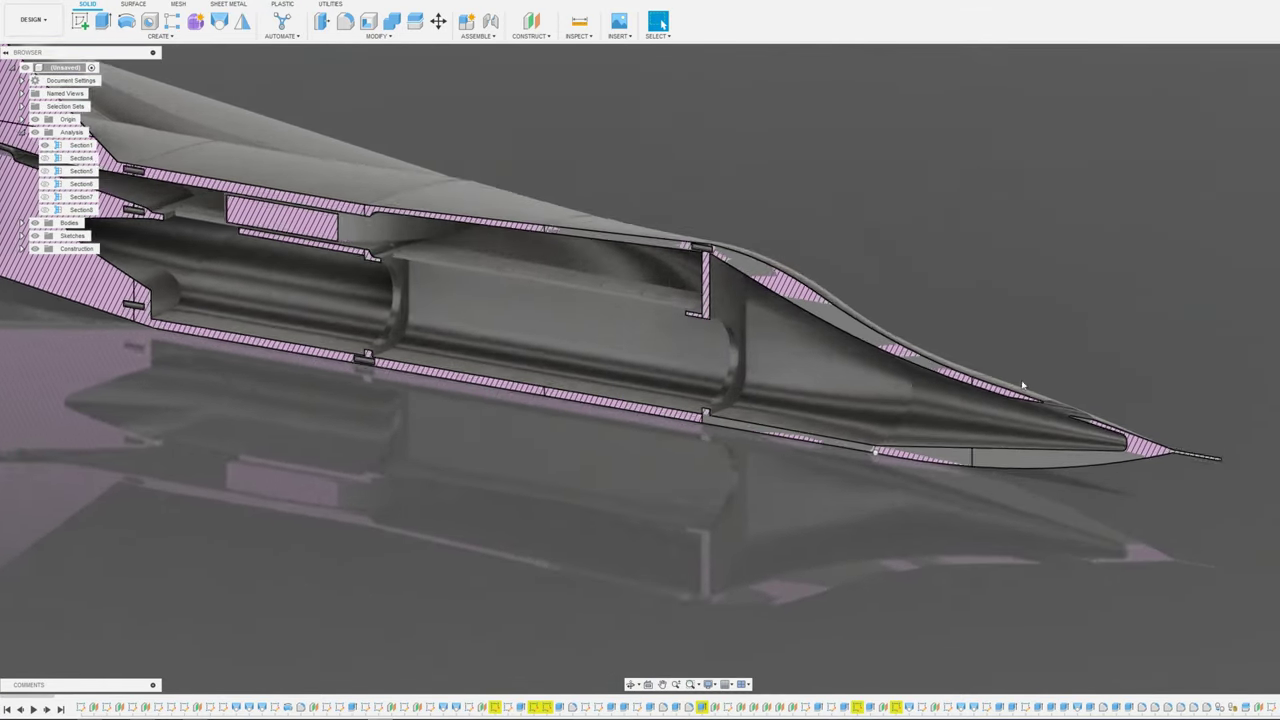
key("Escape")
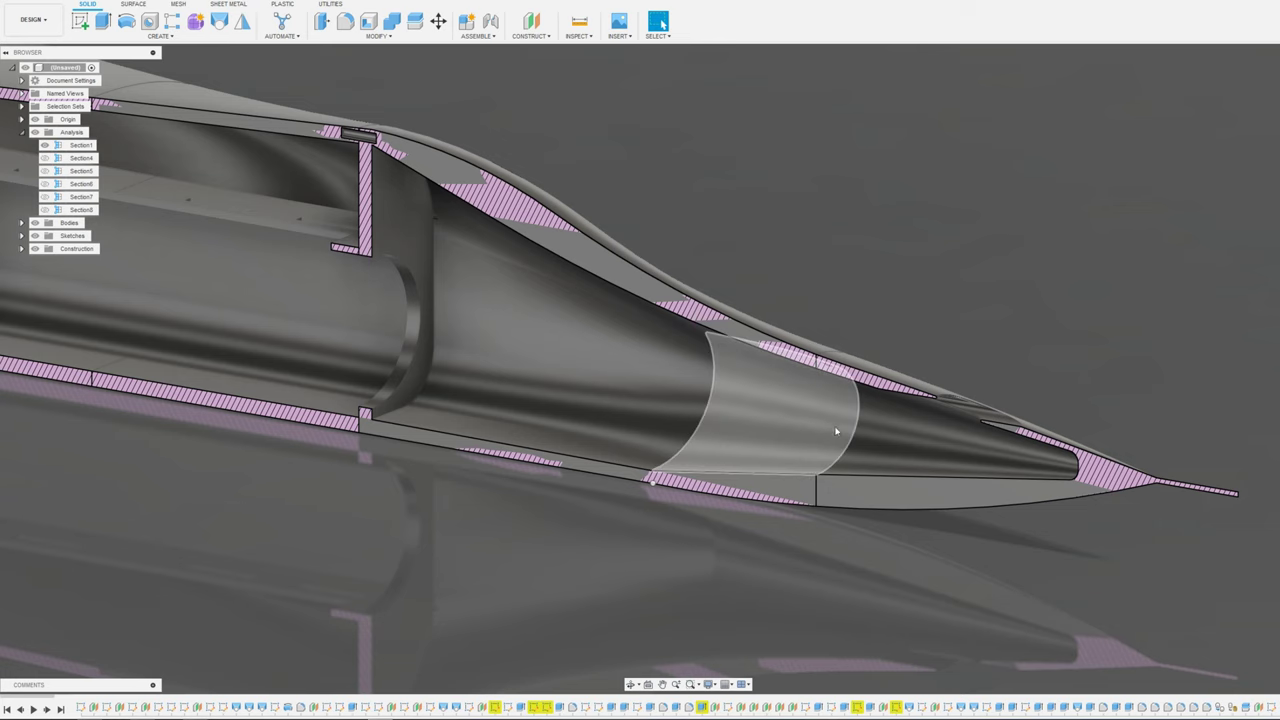
middle_click_drag(748, 256, 871, 263)
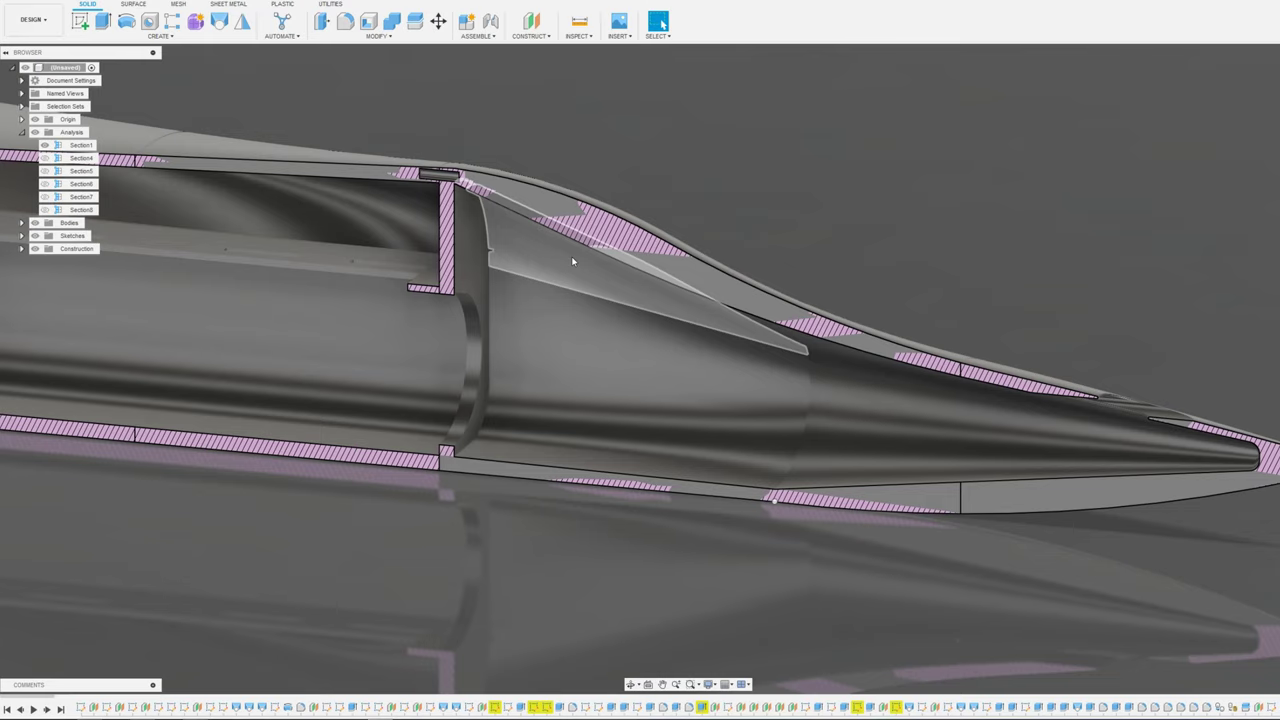
Examine the joint between the nose and the forward bulkhead, and the long compartment with the slotted ledge behind it
middle_click_drag(589, 320, 597, 347, "shift")
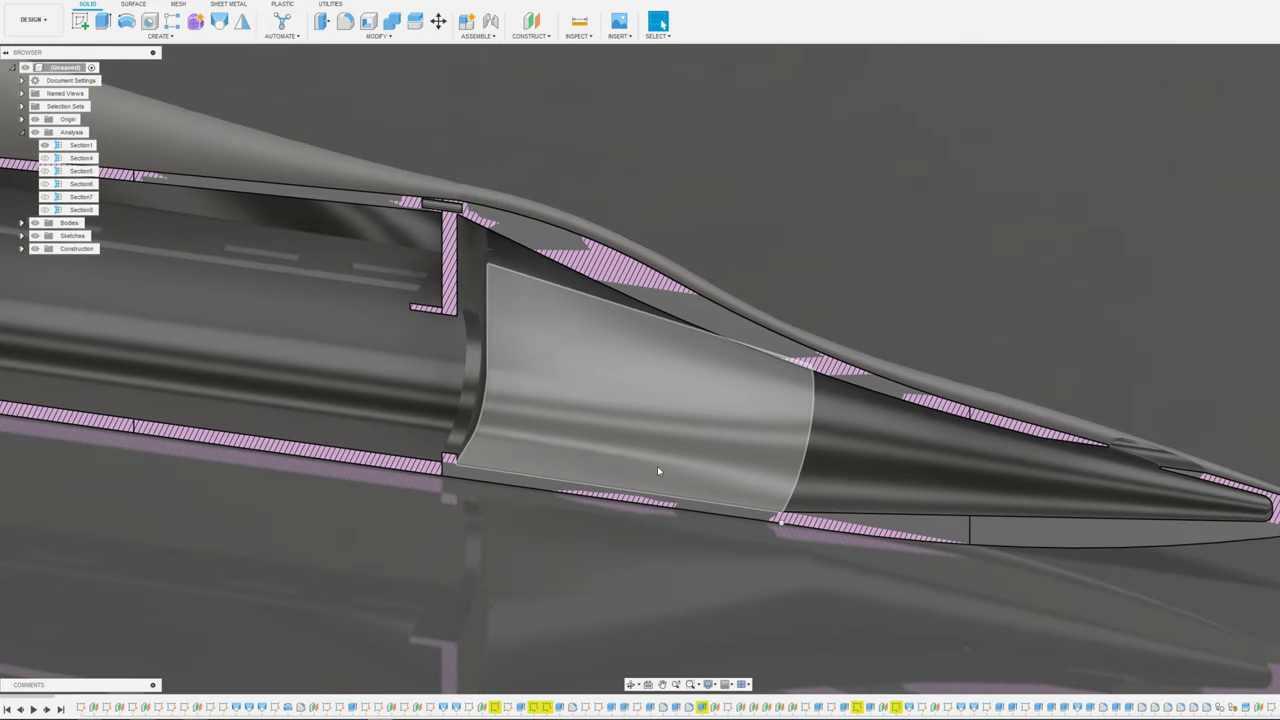
middle_click_drag(657, 466, 665, 466, "shift")
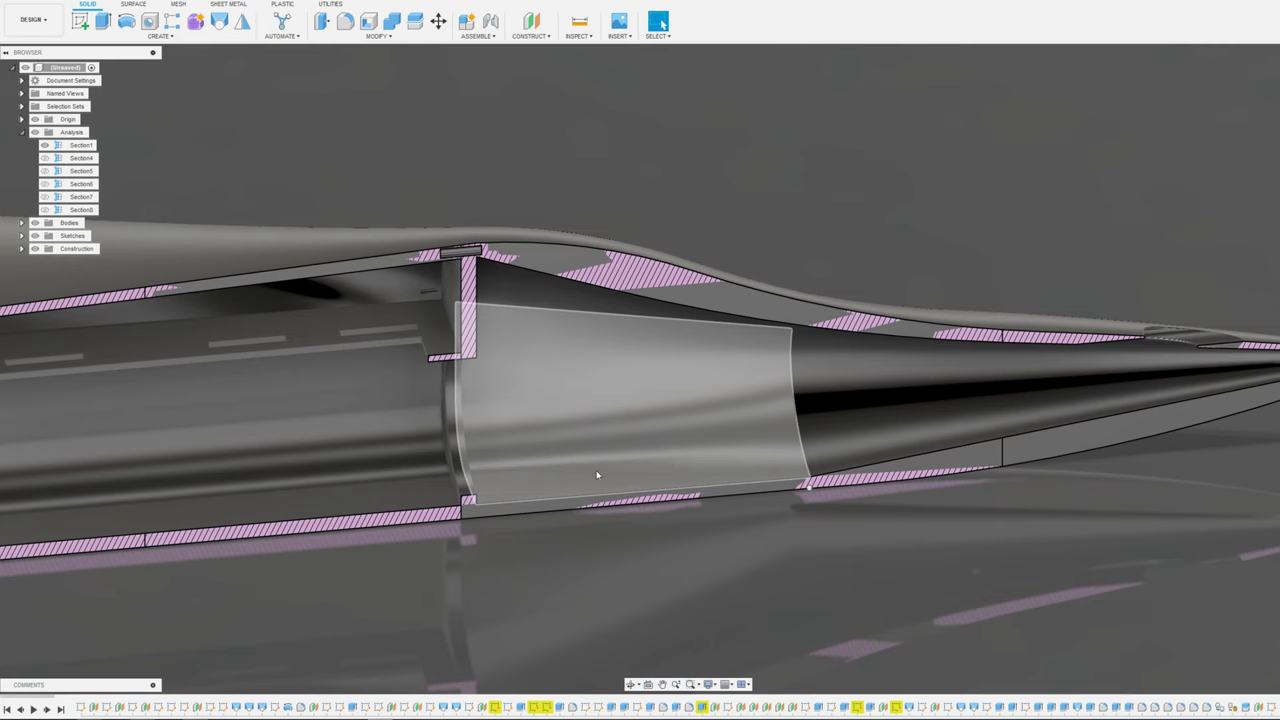
middle_click_drag(585, 476, 608, 473)
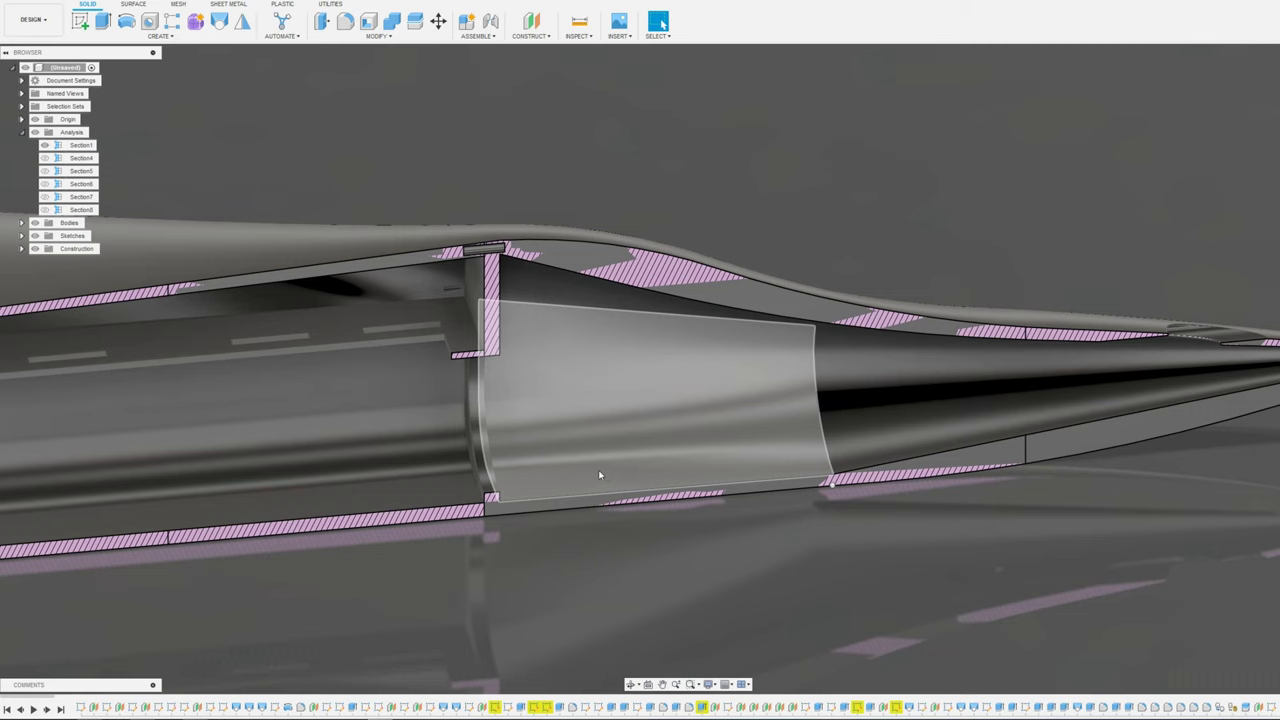
middle_click_drag(579, 474, 1113, 395)
middle_click_drag(171, 446, 422, 420)
middle_click_drag(1091, 407, 355, 475)
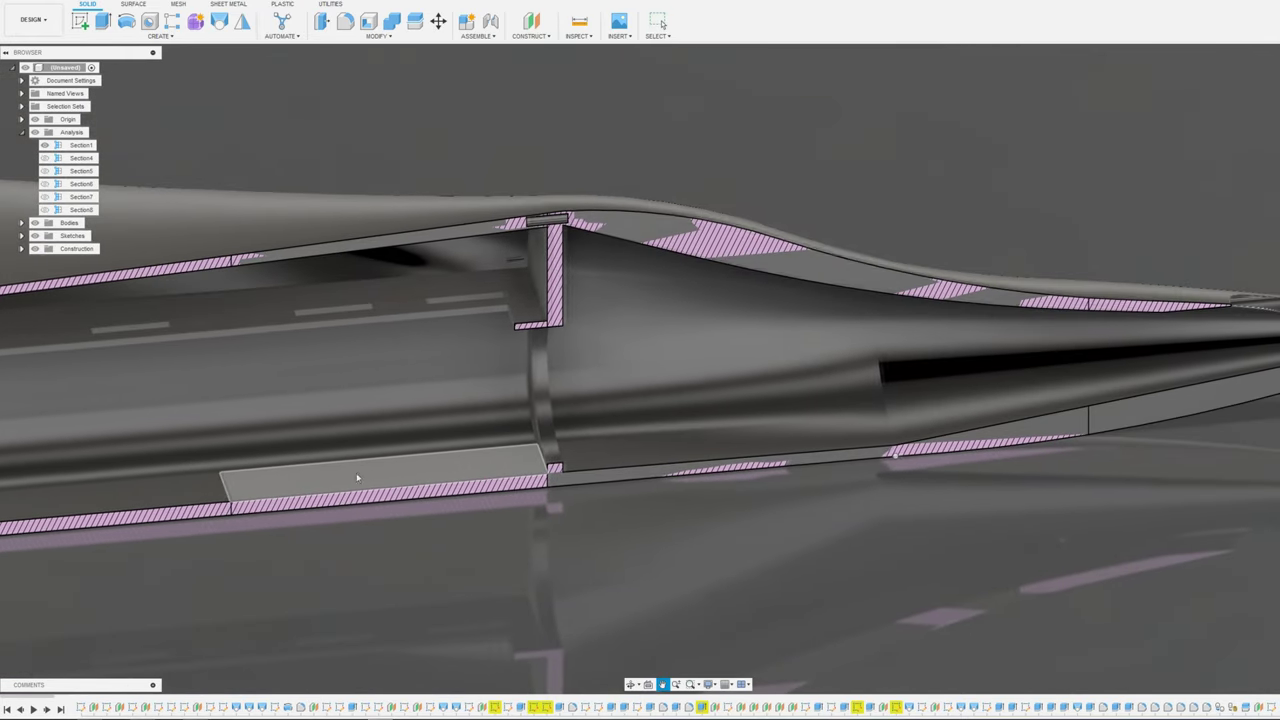
middle_click_drag(667, 436, 590, 464)
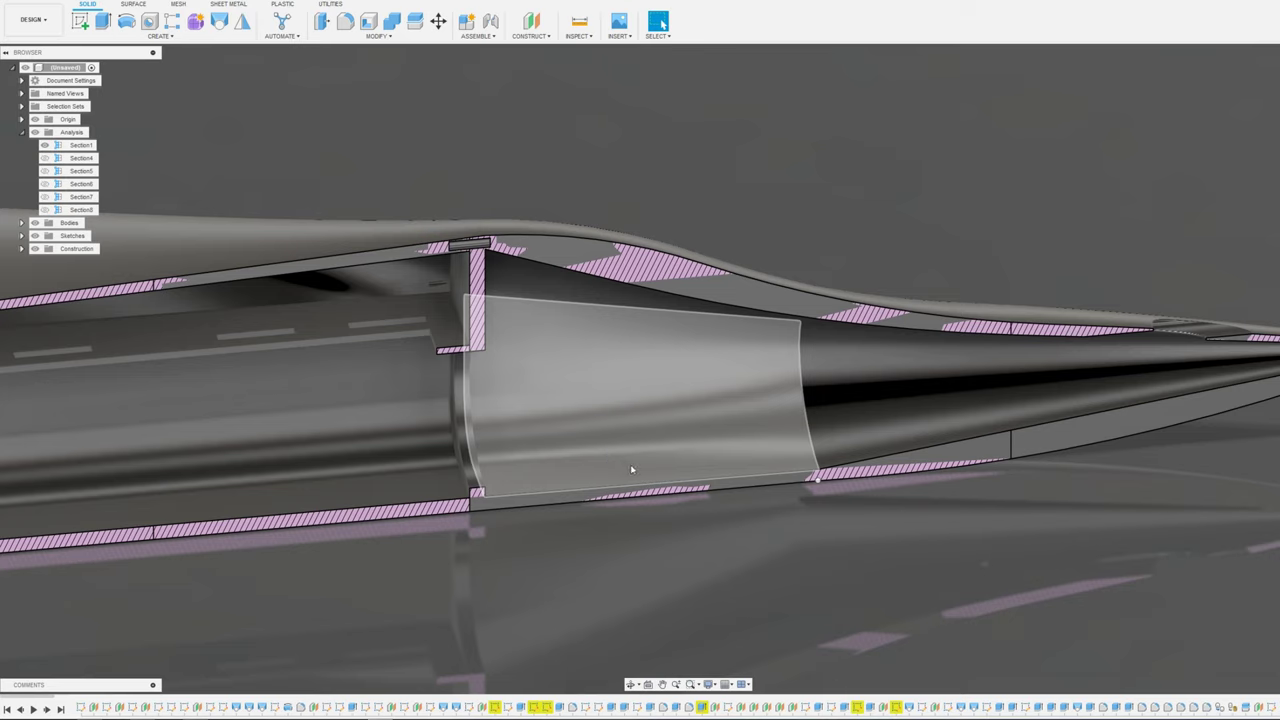
scroll(630, 465, "down", 1)
scroll(630, 465, "up", 1)
middle_click_drag(603, 472, 725, 463)
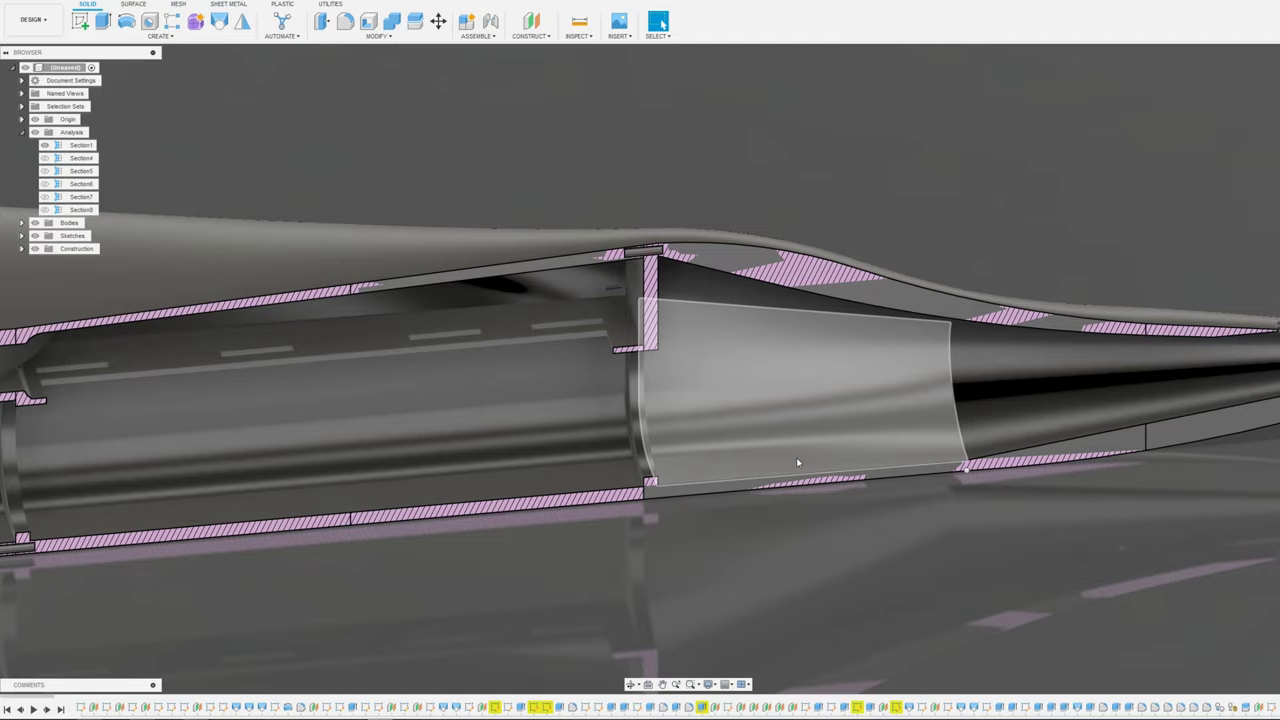
mouse_move(507, 458)
middle_mouse_down()
mouse_move(907, 436)
mouse_move(865, 395)
mouse_move(708, 321)
mouse_move(624, 382)
middle_mouse_up()
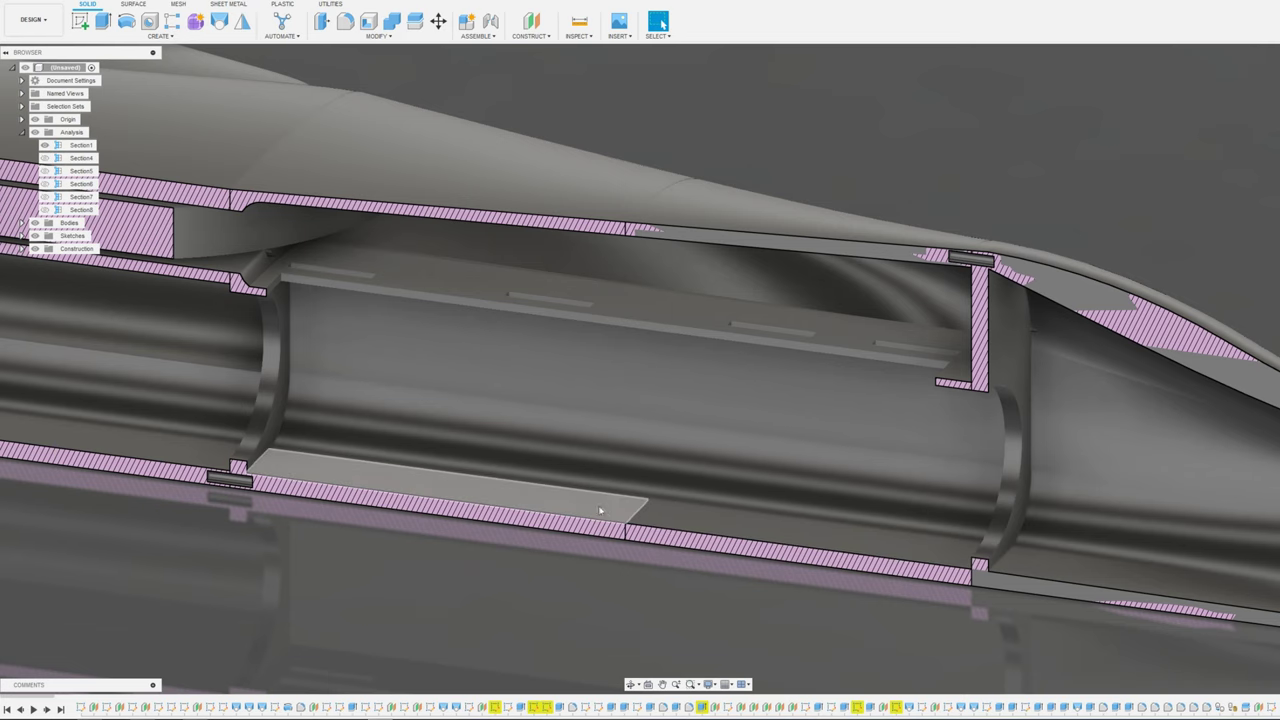
middle_click_drag(711, 306, 705, 288, "shift")
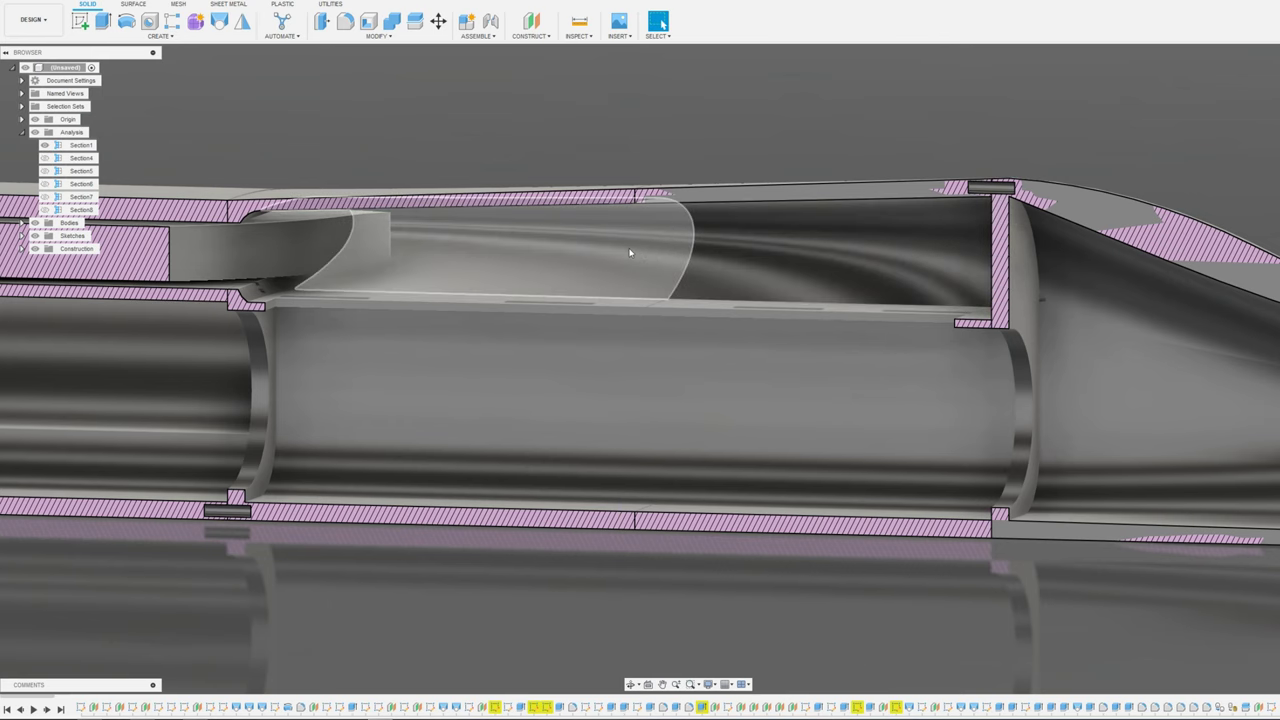
middle_click_drag(630, 253, 634, 263, "shift")
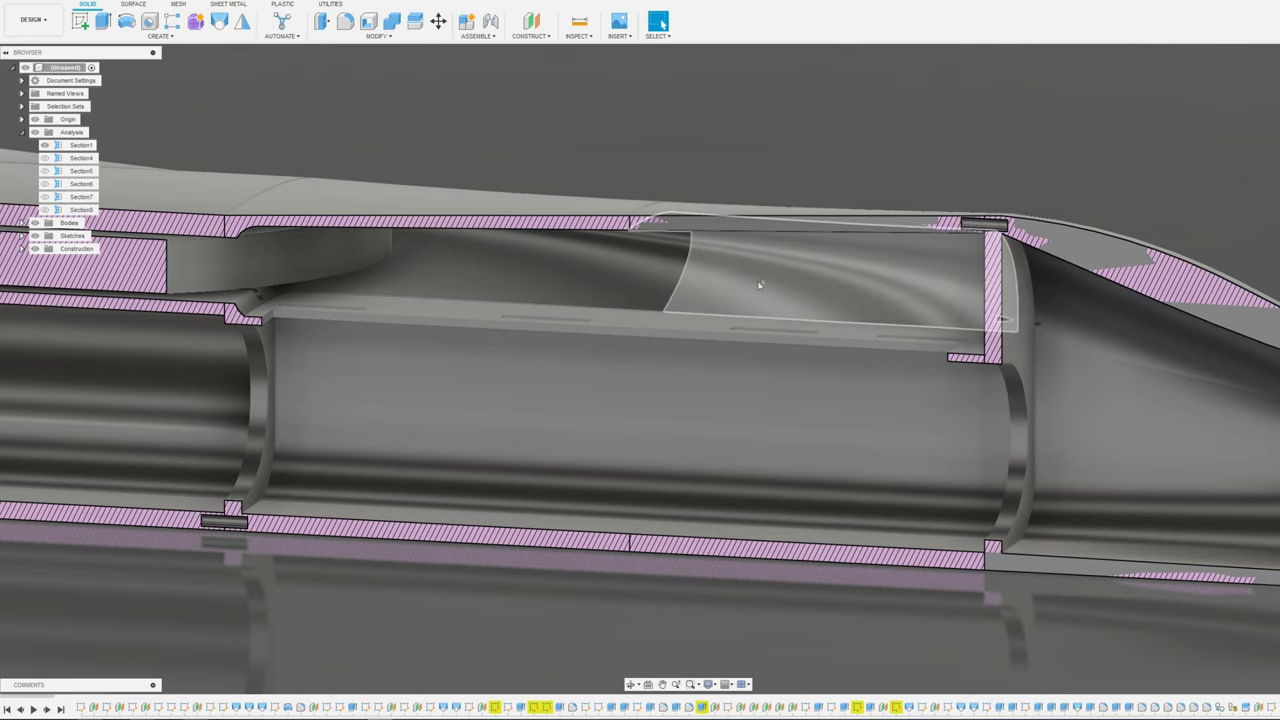
Examine the slotted ledge in the long compartment and the solid block under the top skin of the mid-fuselage section
middle_click_drag(718, 285, 728, 318, "shift")
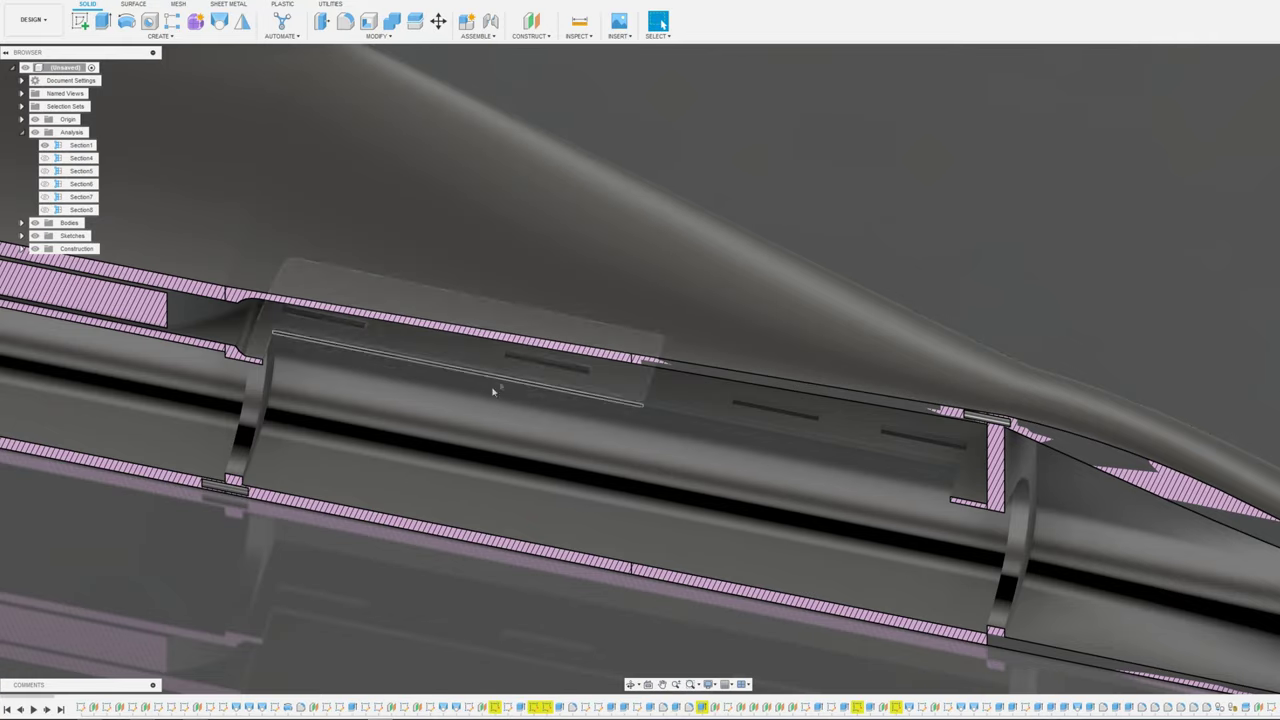
middle_click_drag(491, 391, 448, 352, "shift")
middle_click_drag(300, 305, 655, 371)
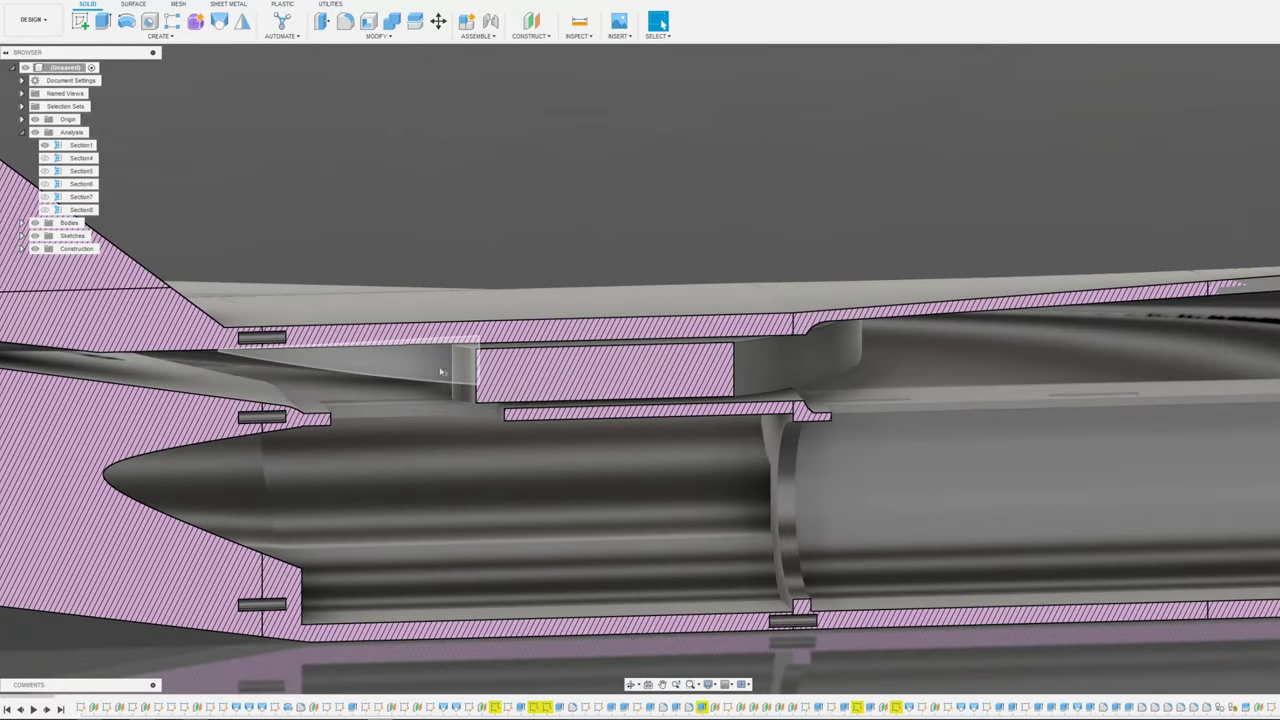
middle_click_drag(697, 362, 630, 340, "shift")
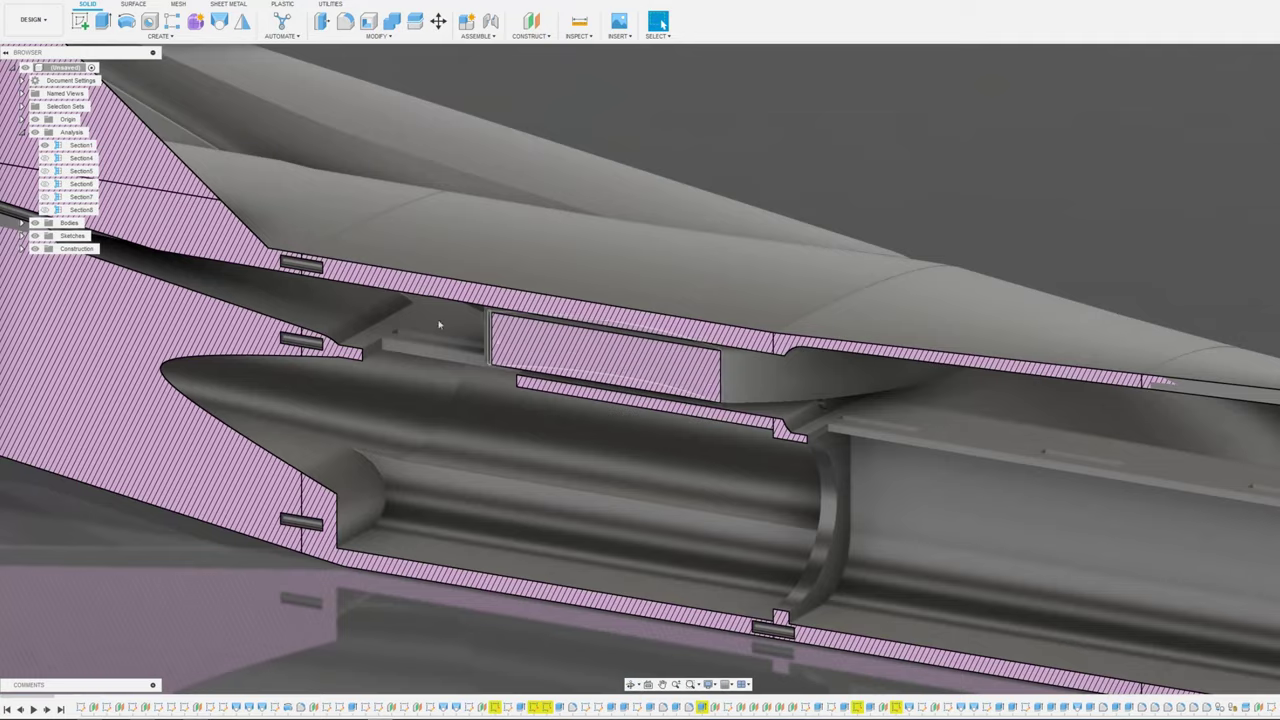
Show the Section8 analysis instead of Section1 to view the whole aircraft cut horizontally through the wings
left_click(45, 210)
middle_click_drag(508, 236, 630, 283, "shift")
scroll(630, 270, "down", 2)
middle_click_drag(731, 180, 526, 437)
middle_click_drag(603, 360, 637, 360, "shift")
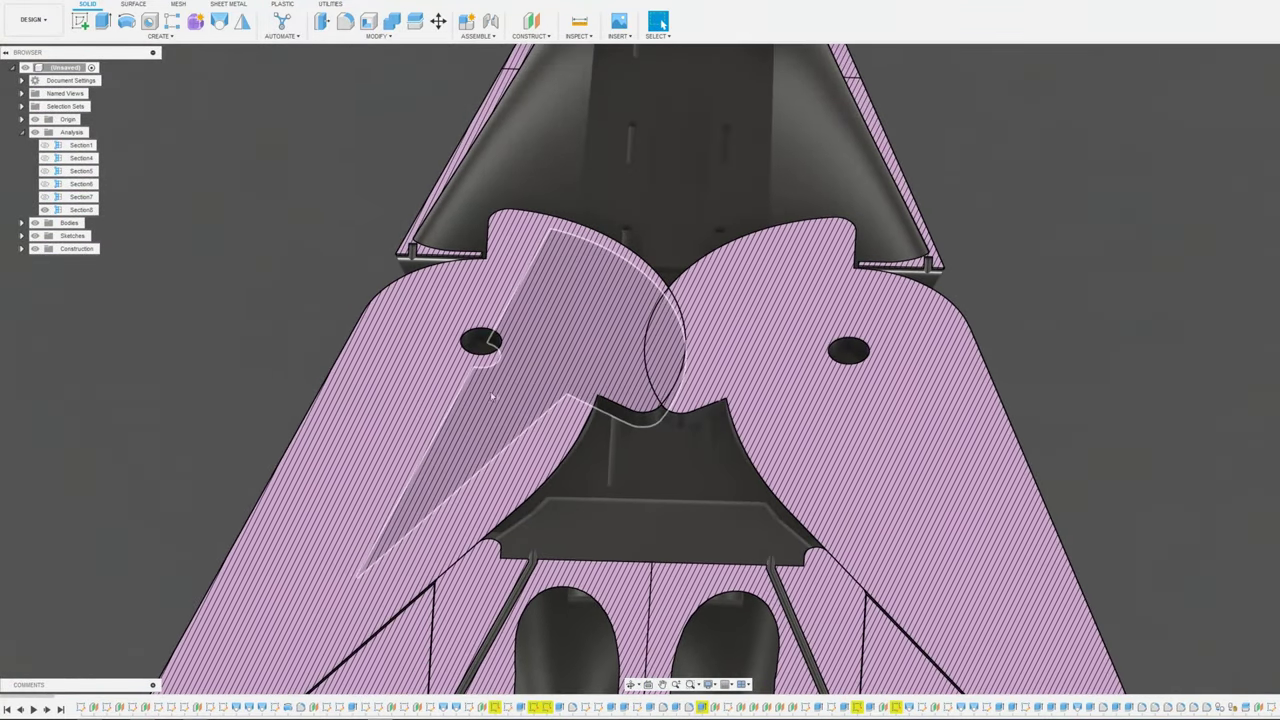
scroll(486, 395, "down", 5)
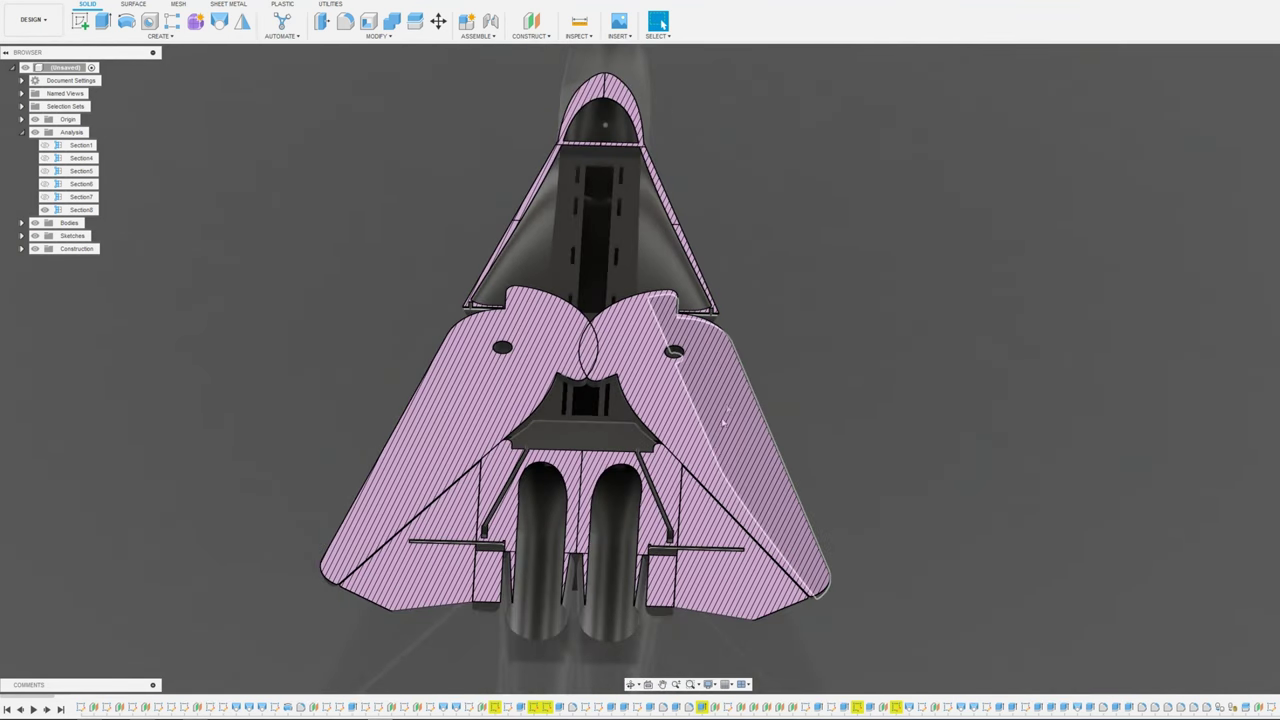
Examine the overlapping wing roots, their pivot holes and the surrounding fuselage opening in the horizontal section
scroll(681, 369, "up", 5)
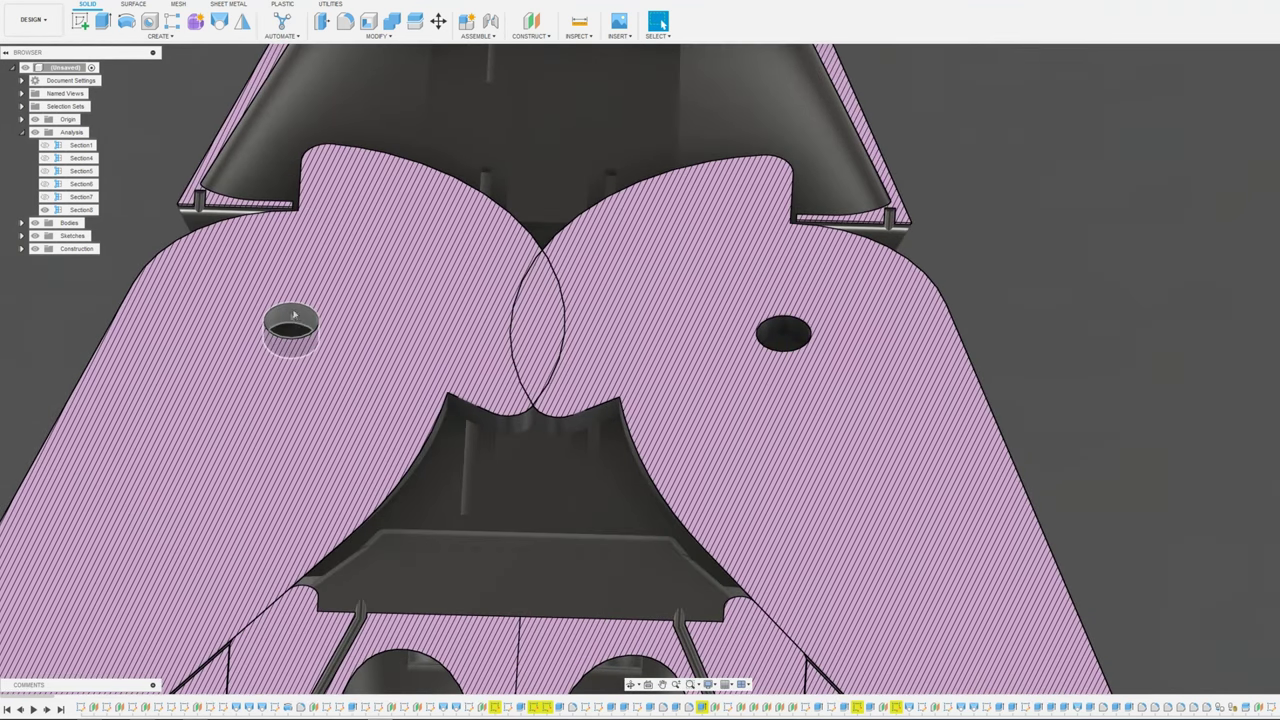
middle_click_drag(636, 318, 699, 330)
middle_click_drag(699, 330, 686, 270, "shift")
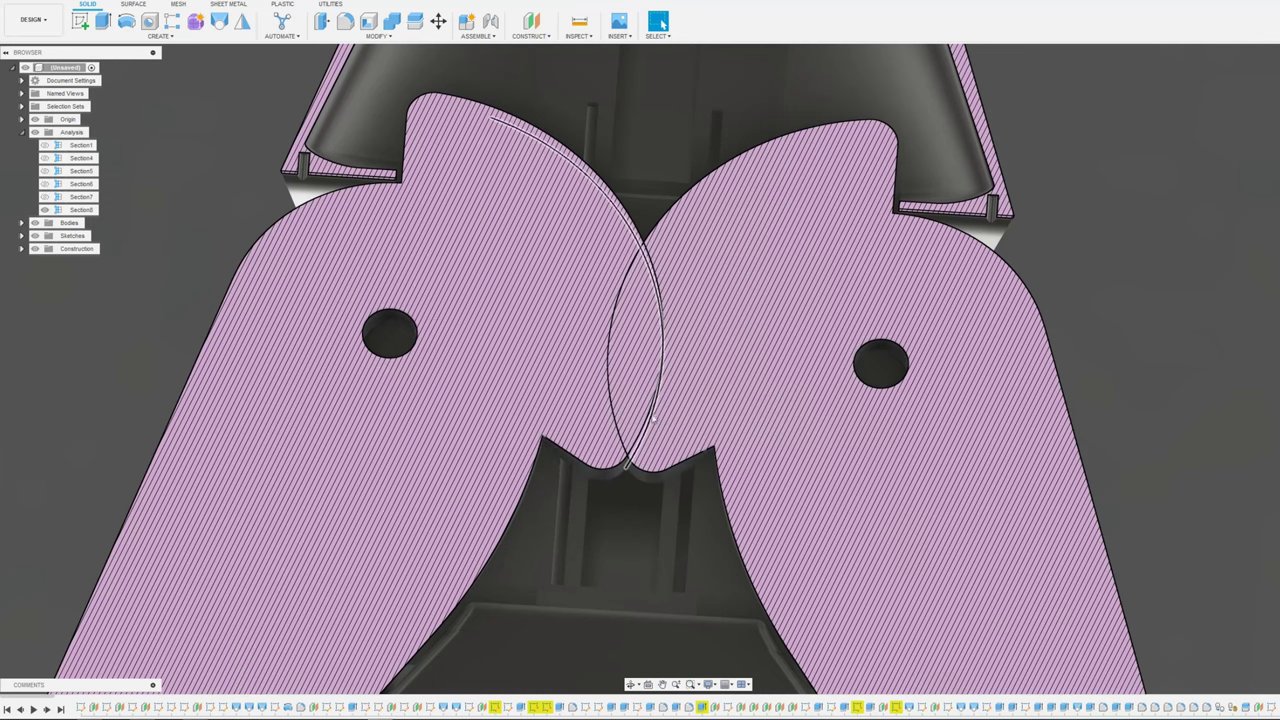
middle_click_drag(652, 419, 647, 374, "shift")
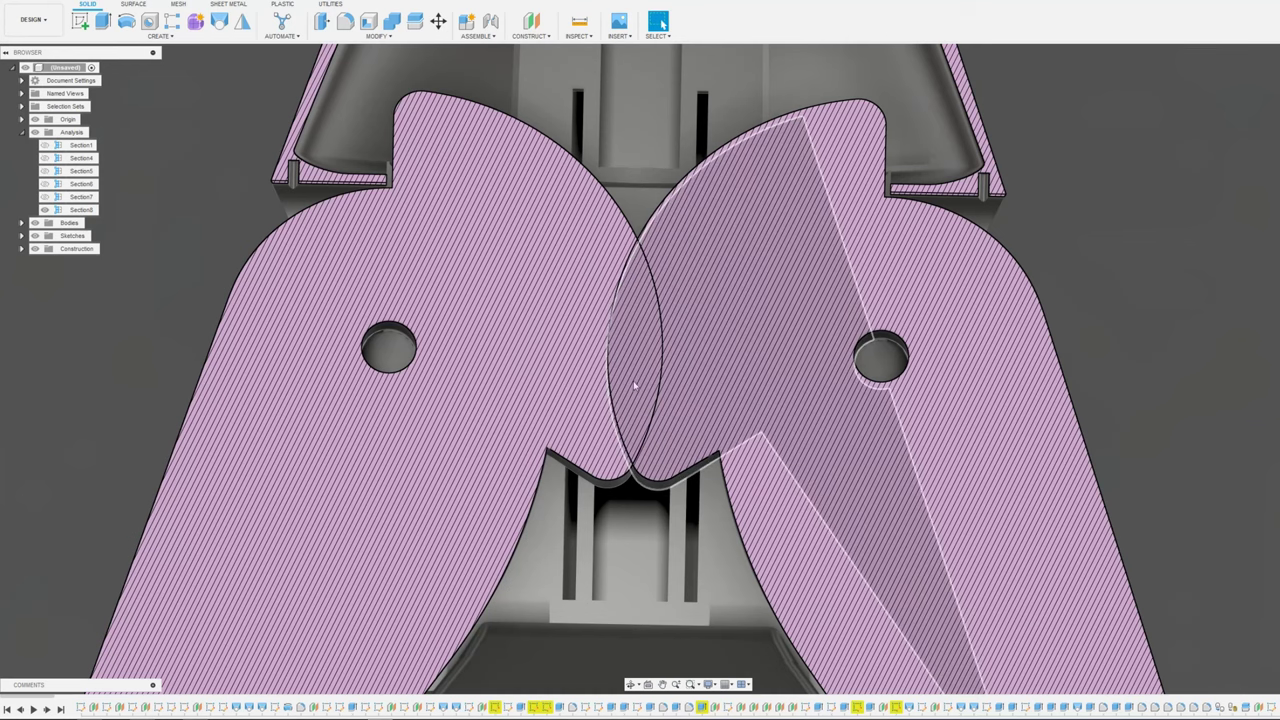
scroll(638, 310, "down", 1)
scroll(638, 318, "up", 4)
scroll(639, 350, "down", 11)
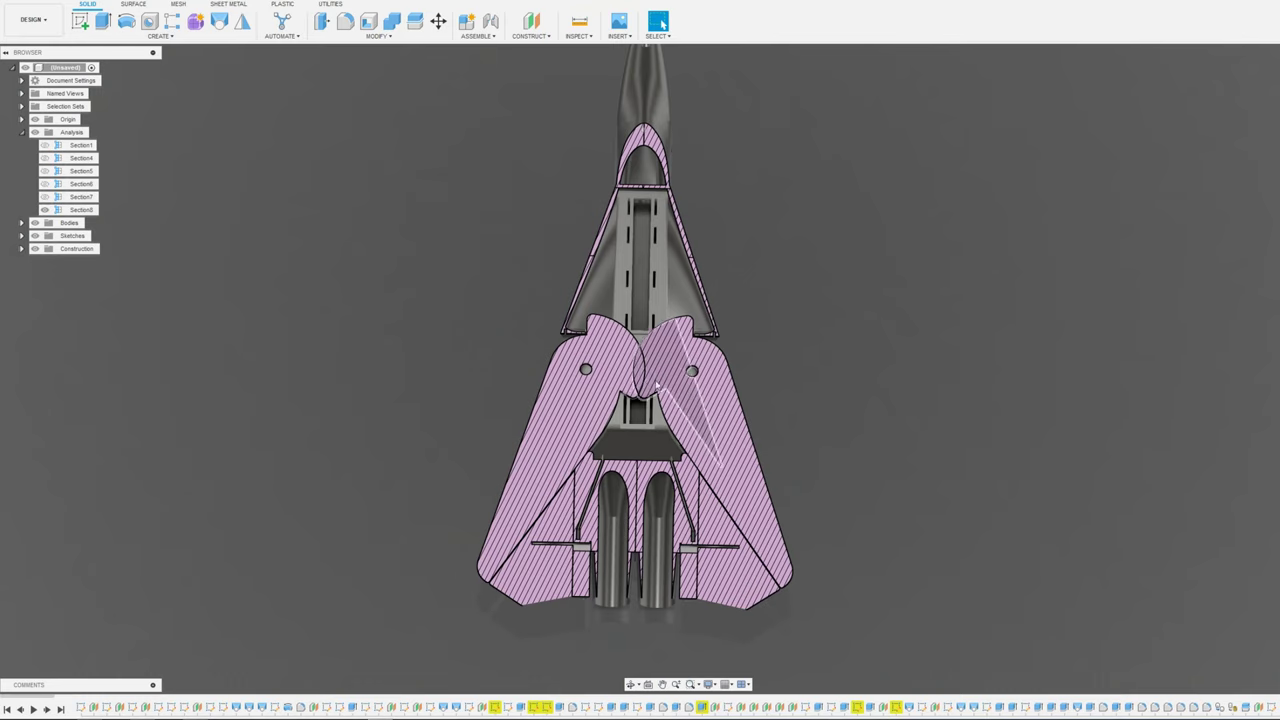
scroll(627, 356, "up", 5)
scroll(627, 356, "up", 2)
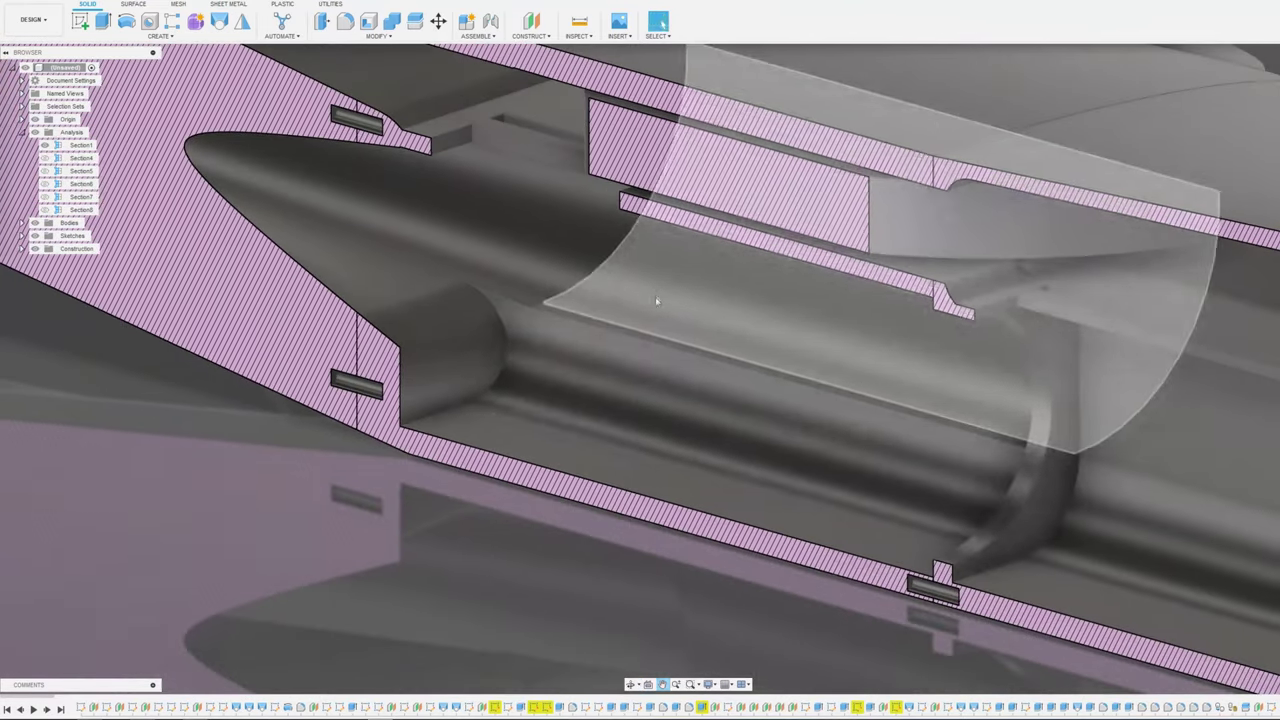
Return to the Section1 cut and examine the rear fuselage's pointed cavity, its joints and the flat underside face
middle_click_drag(657, 300, 921, 259, "shift")
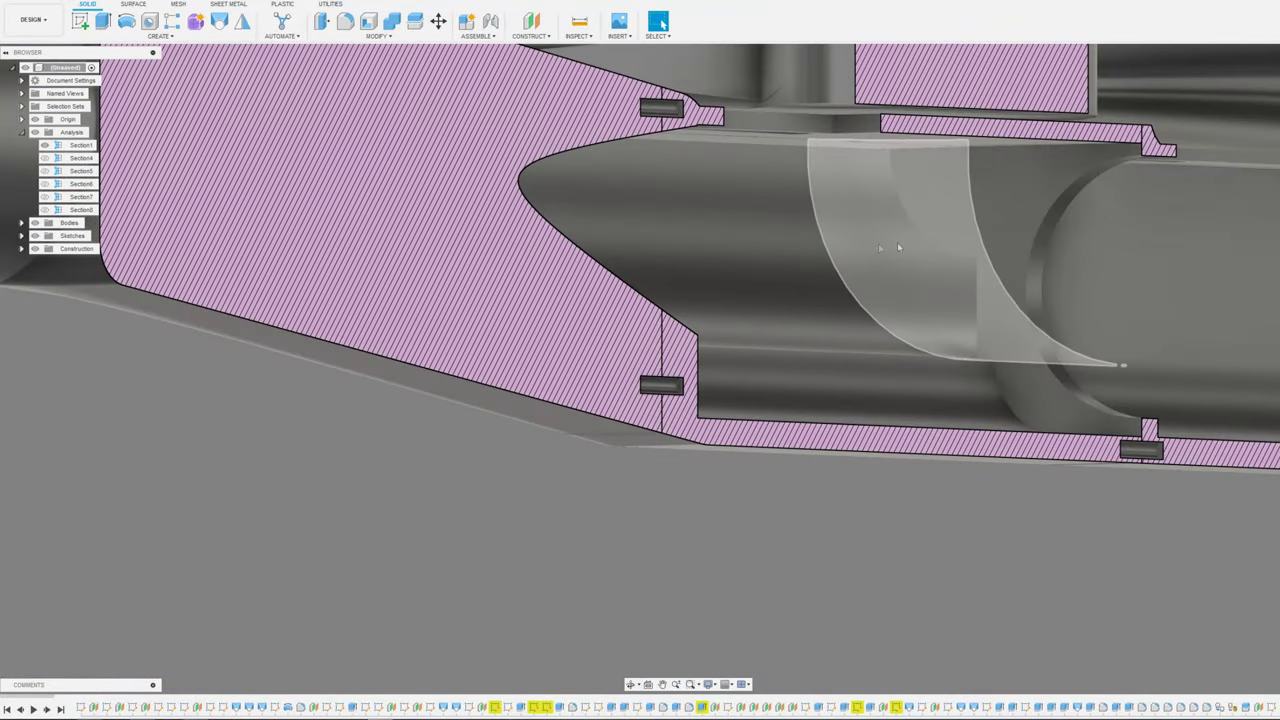
scroll(898, 271, "down", 2)
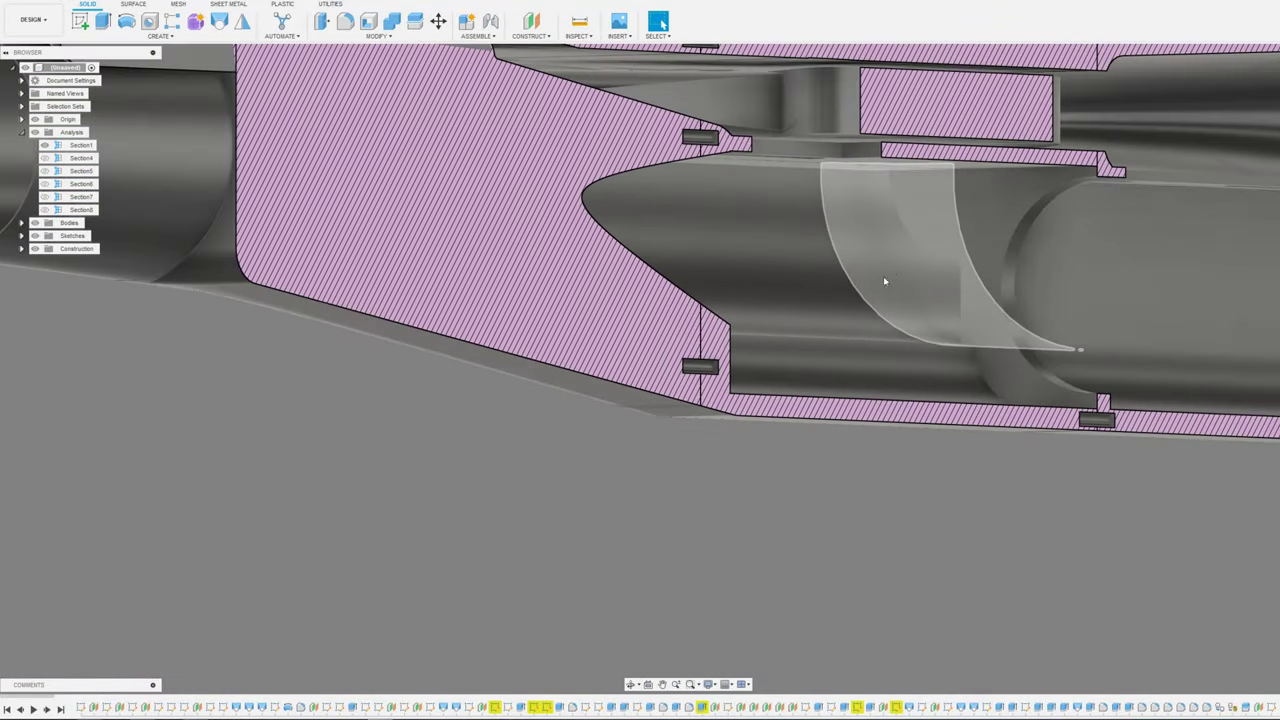
middle_click_drag(888, 280, 851, 443, "shift")
middle_click_drag(783, 513, 741, 413)
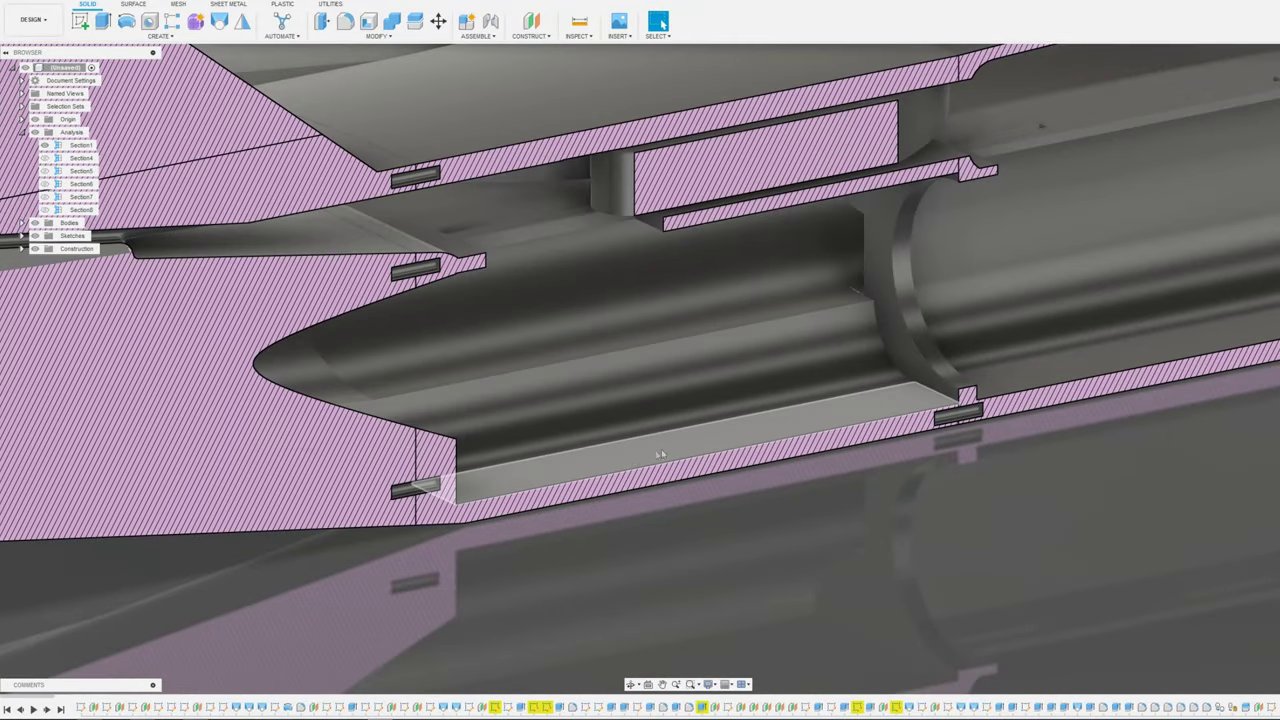
middle_click_drag(705, 450, 605, 397, "shift")
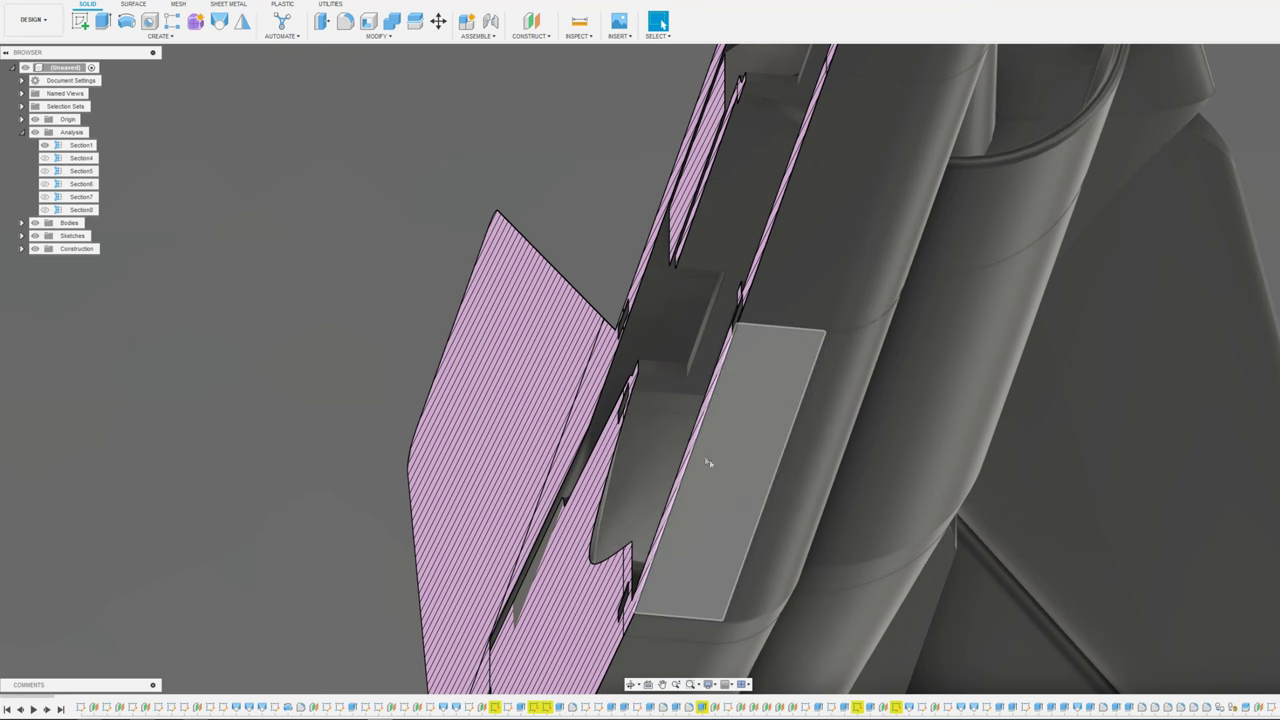
middle_click_drag(723, 469, 734, 421)
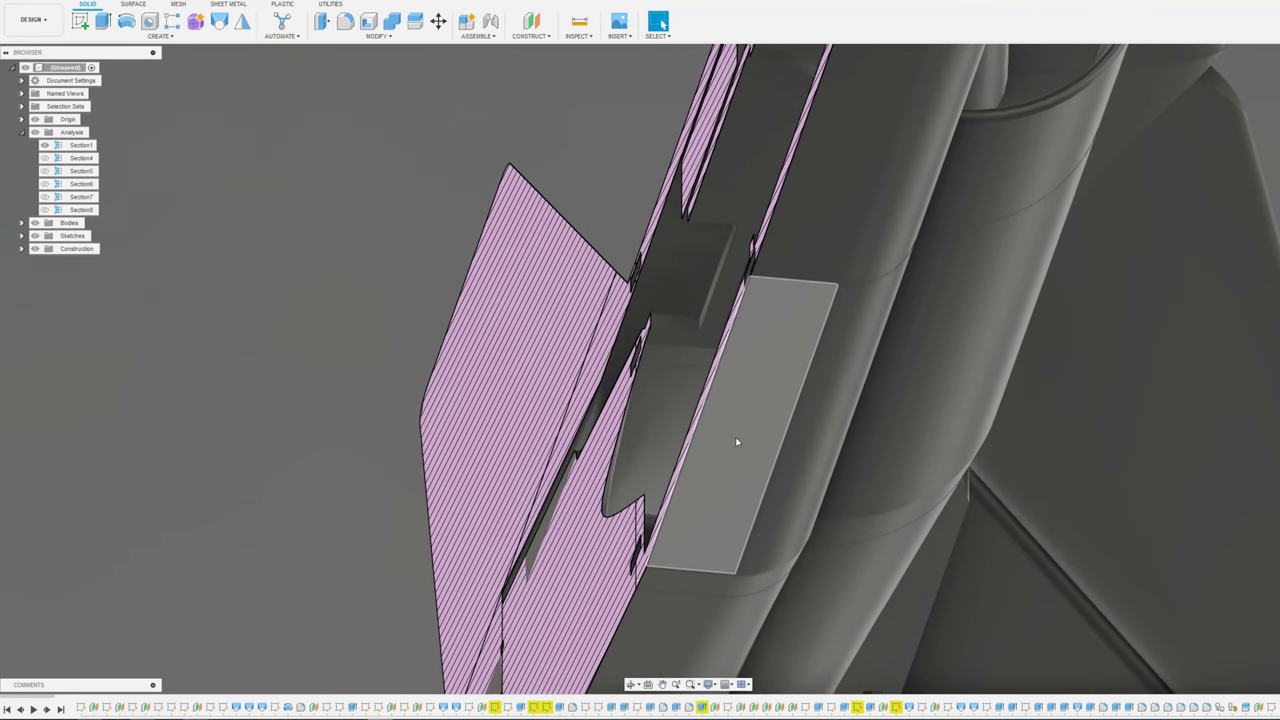
mouse_move(736, 442)
middle_mouse_down("shift")
mouse_move(709, 429)
mouse_move(726, 420)
mouse_move(709, 443)
mouse_move(740, 446)
middle_mouse_up("shift")
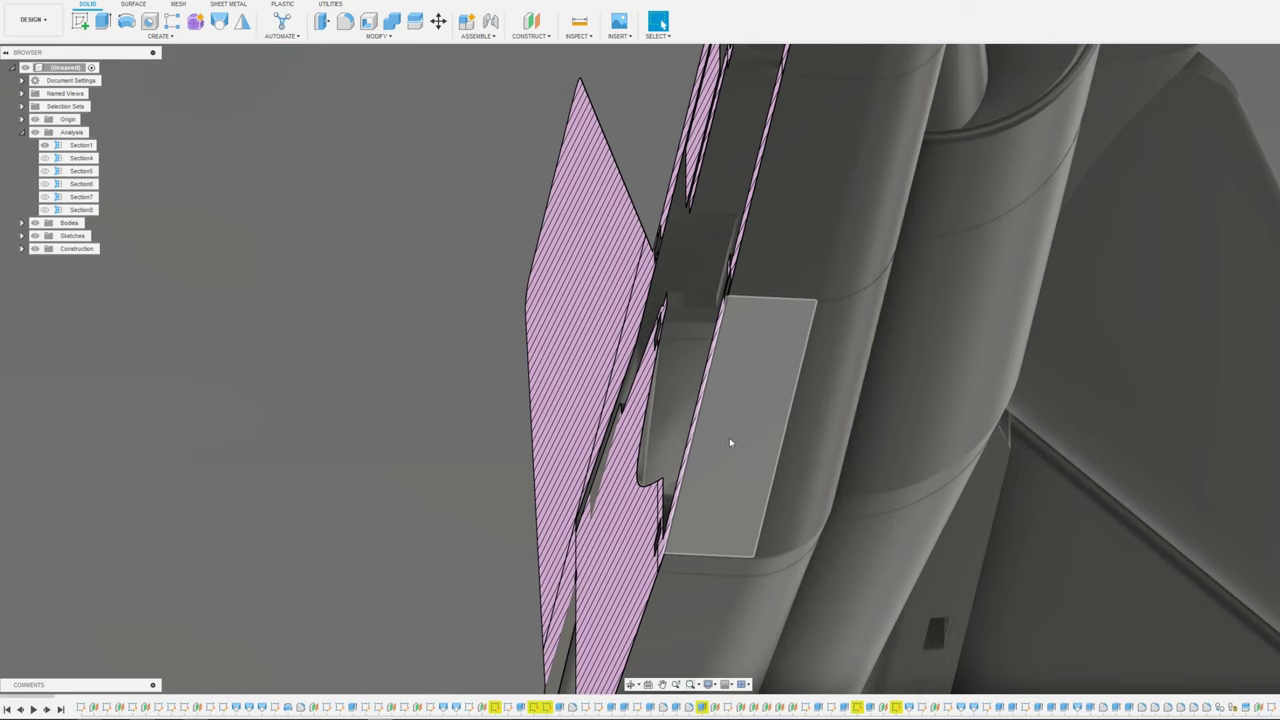
Examine the sectioned rear fuselage from below, from the tail fin to the cavity above the flat underside face
scroll(729, 441, "down", 5)
mouse_move(729, 441)
middle_mouse_down("shift")
mouse_move(751, 386)
mouse_move(729, 409)
mouse_move(719, 398)
middle_mouse_up("shift")
scroll(729, 450, "down", 2)
scroll(730, 462, "up", 6)
scroll(735, 408, "up", 2)
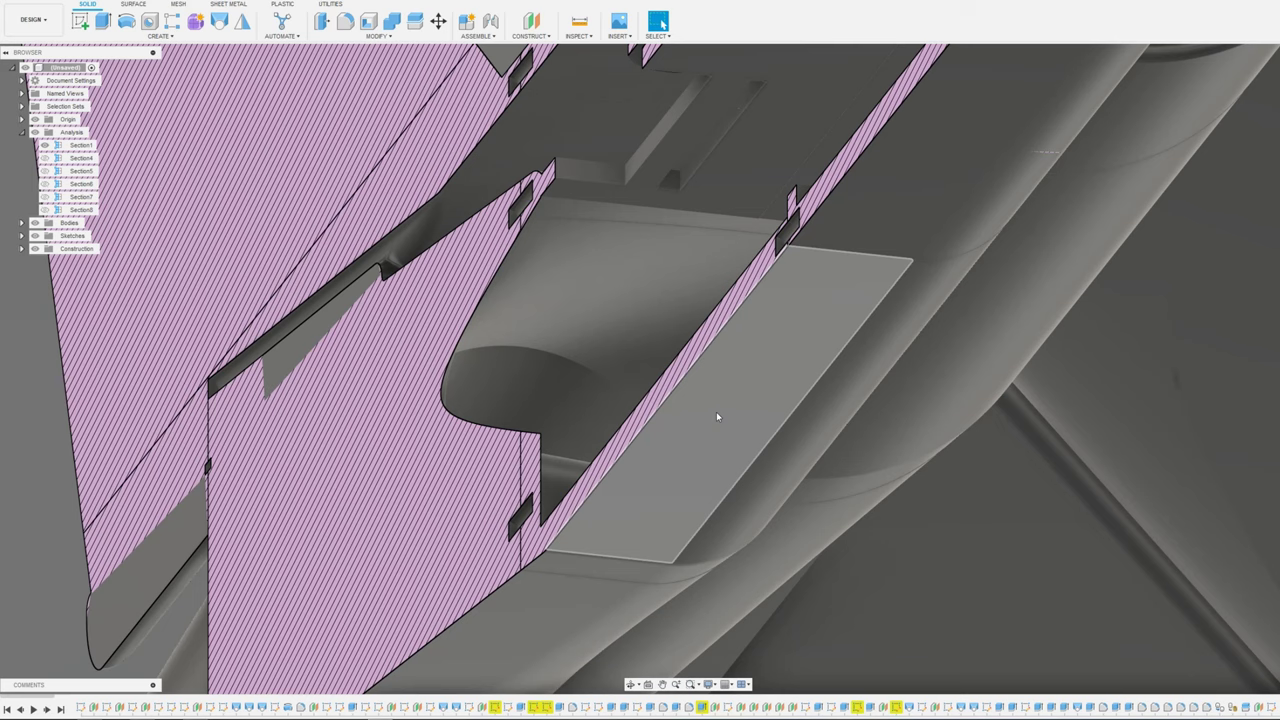
scroll(716, 414, "down", 5)
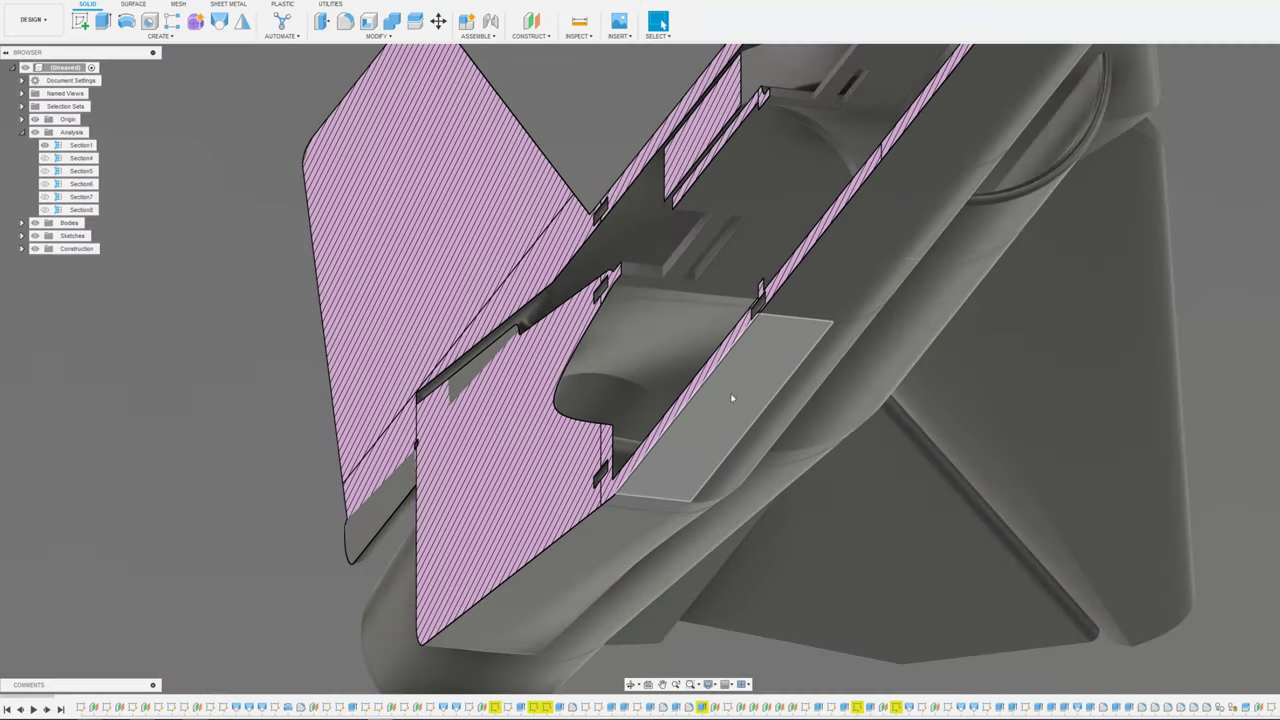
mouse_move(731, 395)
middle_mouse_down("shift")
mouse_move(705, 390)
mouse_move(718, 389)
middle_mouse_up("shift")
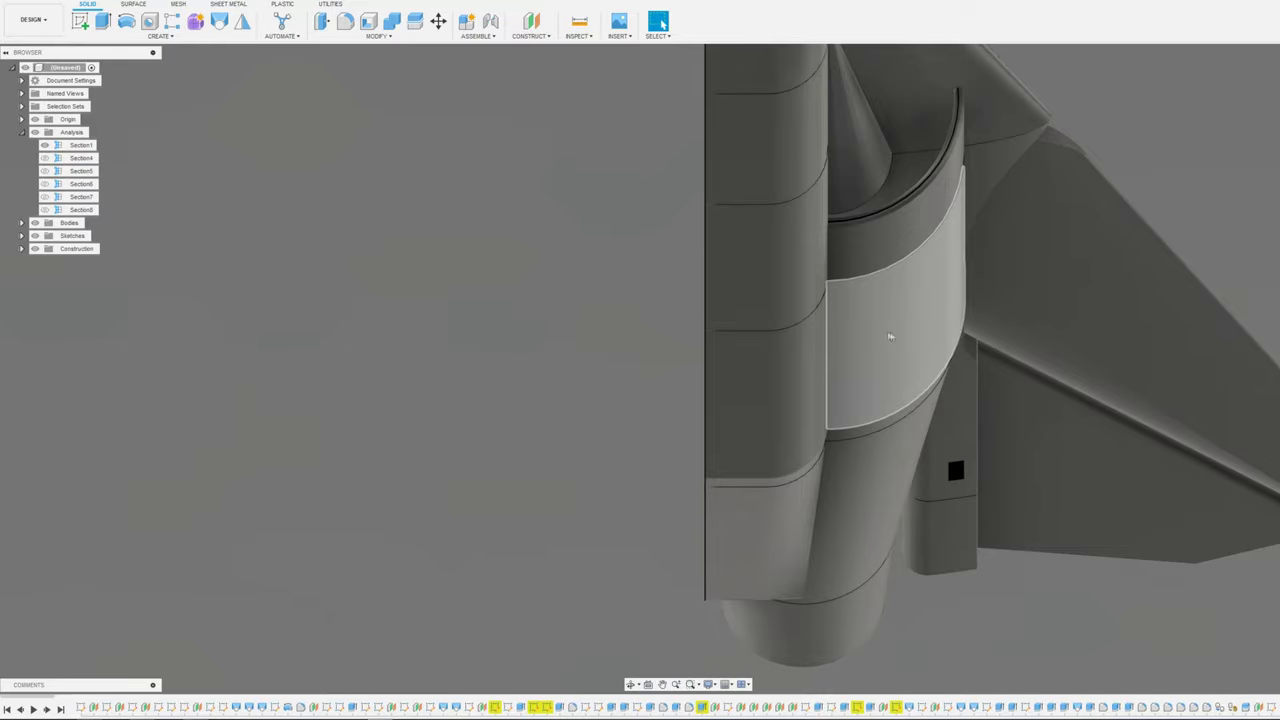
Examine the engine nacelle's exterior, the slotted opening above the rear cavity and the adjoining lower fuselage skin
mouse_move(886, 335)
middle_mouse_down("shift")
mouse_move(985, 300)
mouse_move(960, 342)
mouse_move(980, 348)
middle_mouse_up("shift")
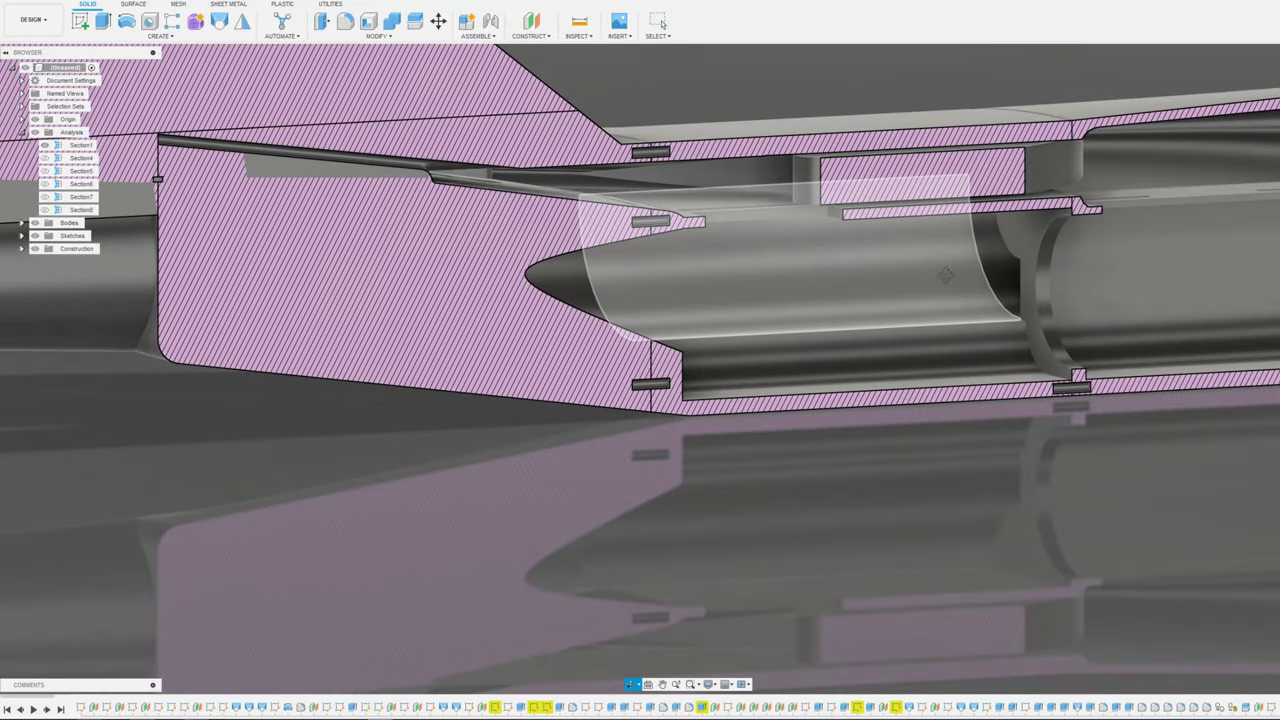
middle_click_drag(944, 277, 723, 401, "shift")
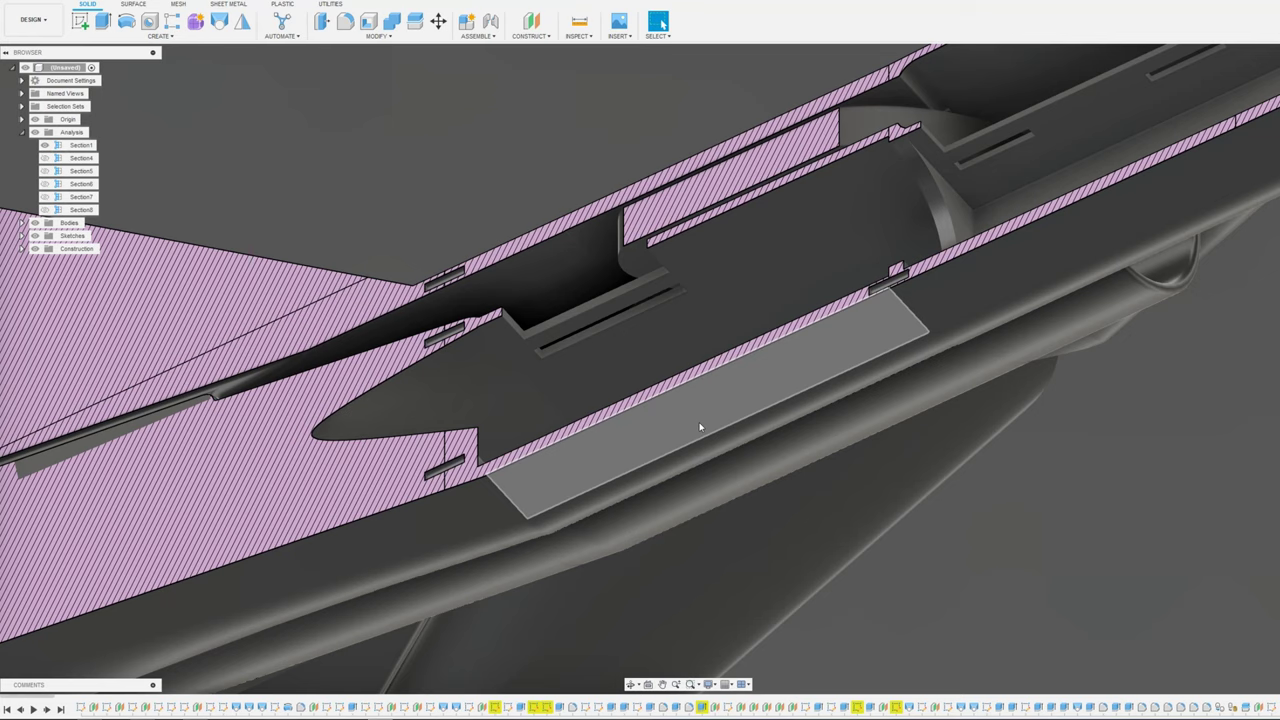
scroll(700, 427, "down", 5)
mouse_move(700, 428)
middle_mouse_down("shift")
mouse_move(658, 450)
mouse_move(685, 431)
middle_mouse_up("shift")
scroll(684, 427, "up", 3)
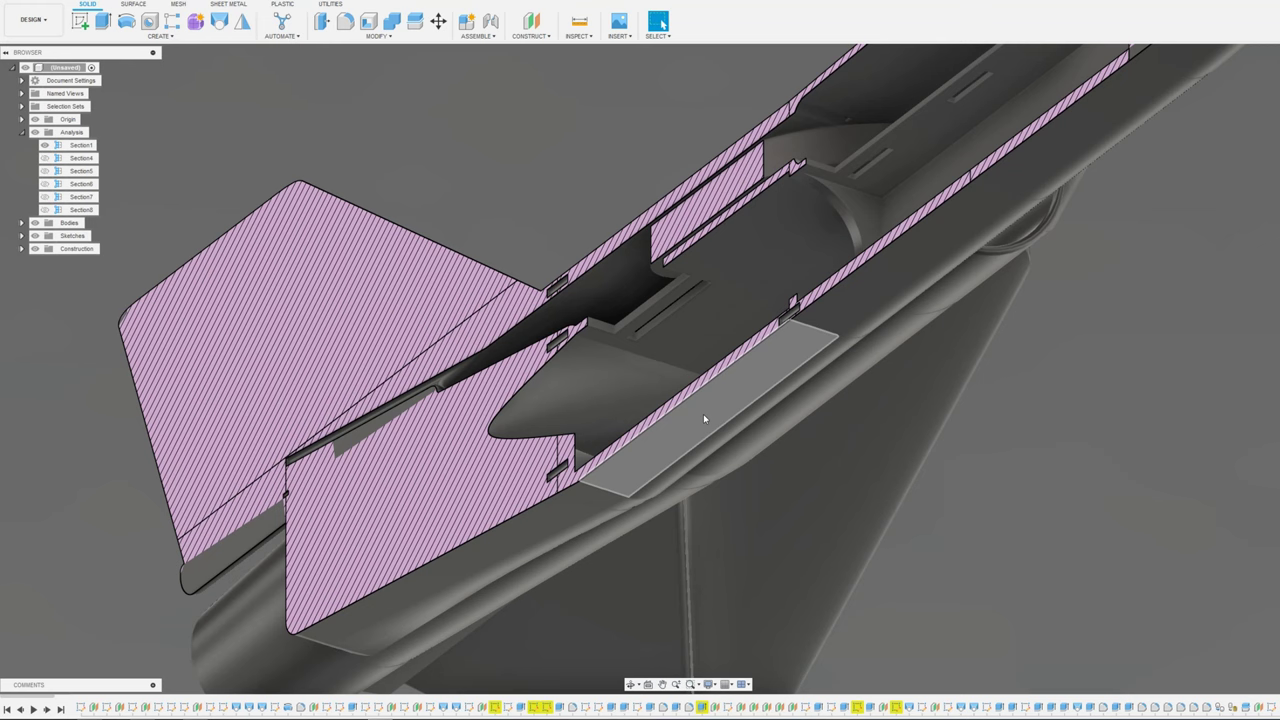
scroll(703, 415, "up", 5)
middle_click_drag(703, 415, 712, 406, "shift")
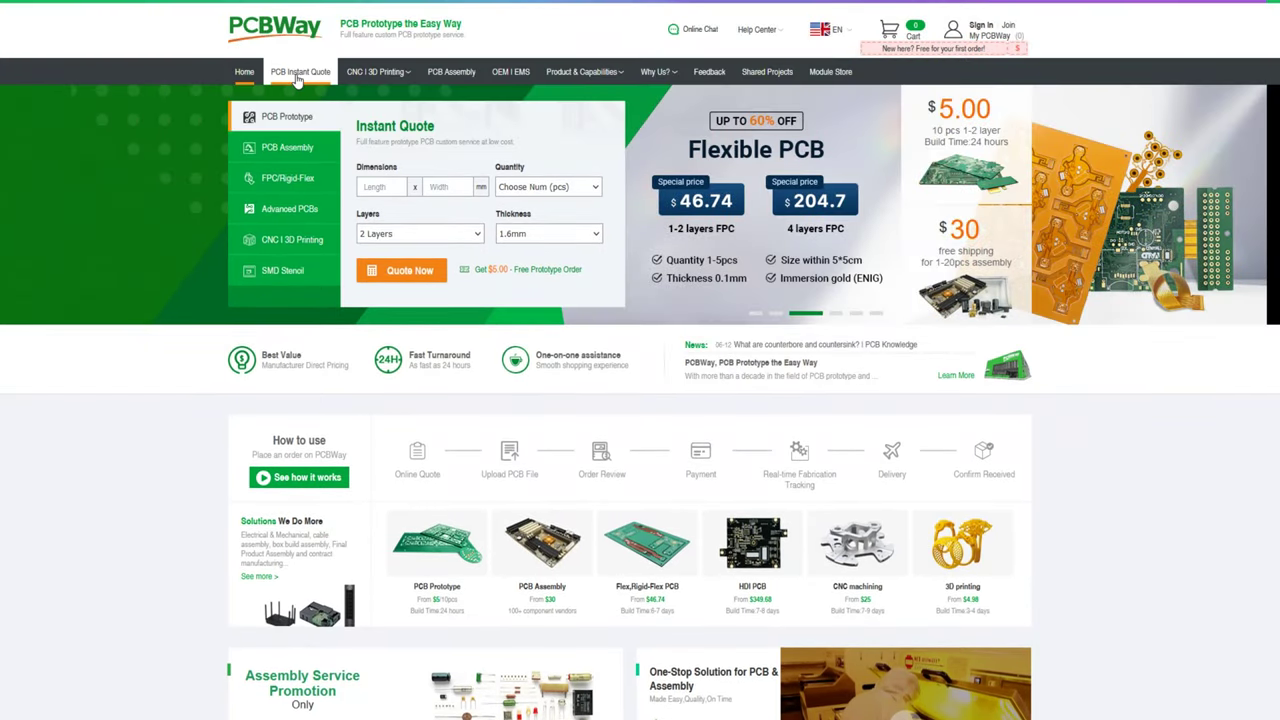
Switch to the PCBWay website and open its 3D Printing quote page from the PCB Instant Quote page
left_click(297, 79)
middle_click(108, 142)
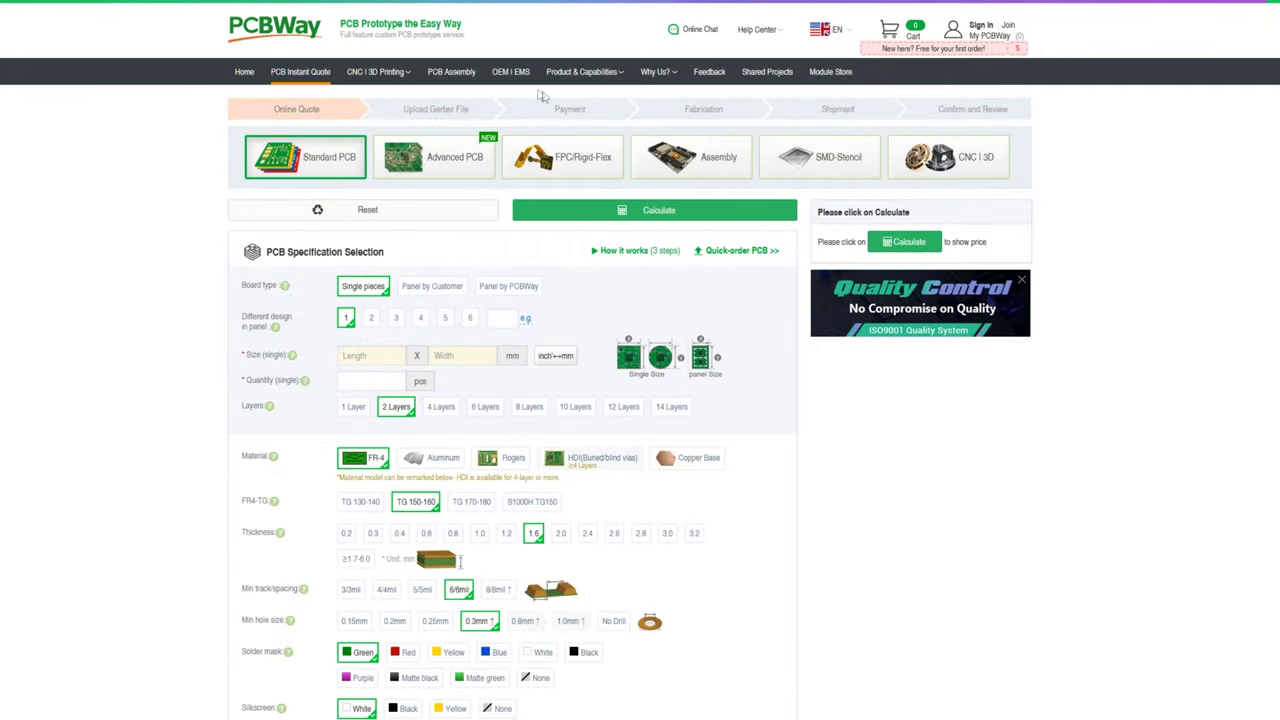
mouse_move(393, 70)
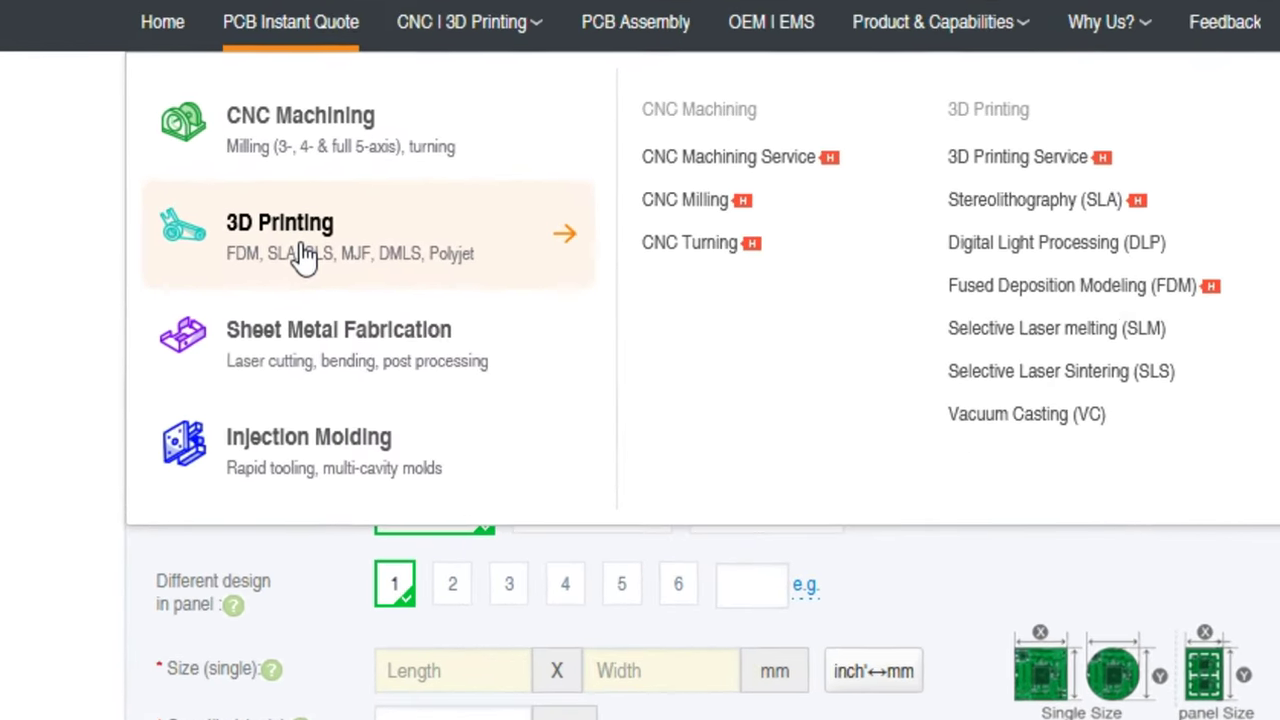
left_click(305, 258)
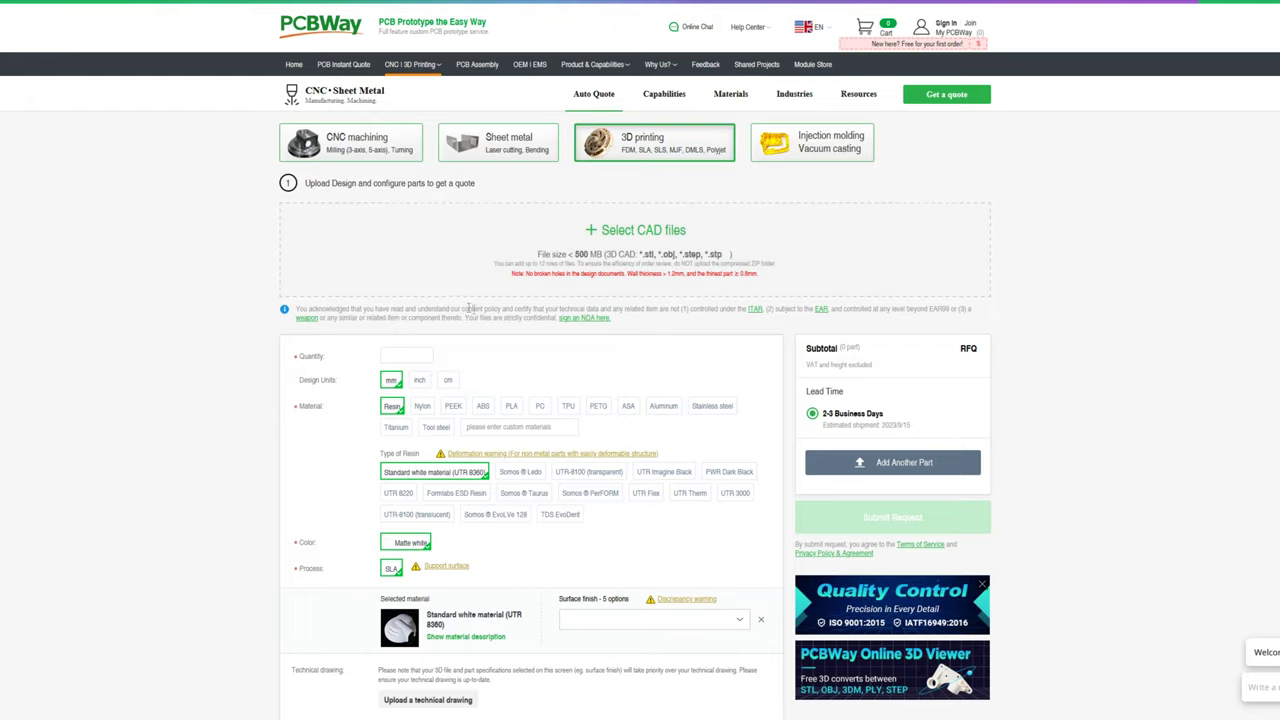
Choose the UTR Flex resin for the 3D printing quote and show its material description
left_click(567, 406)
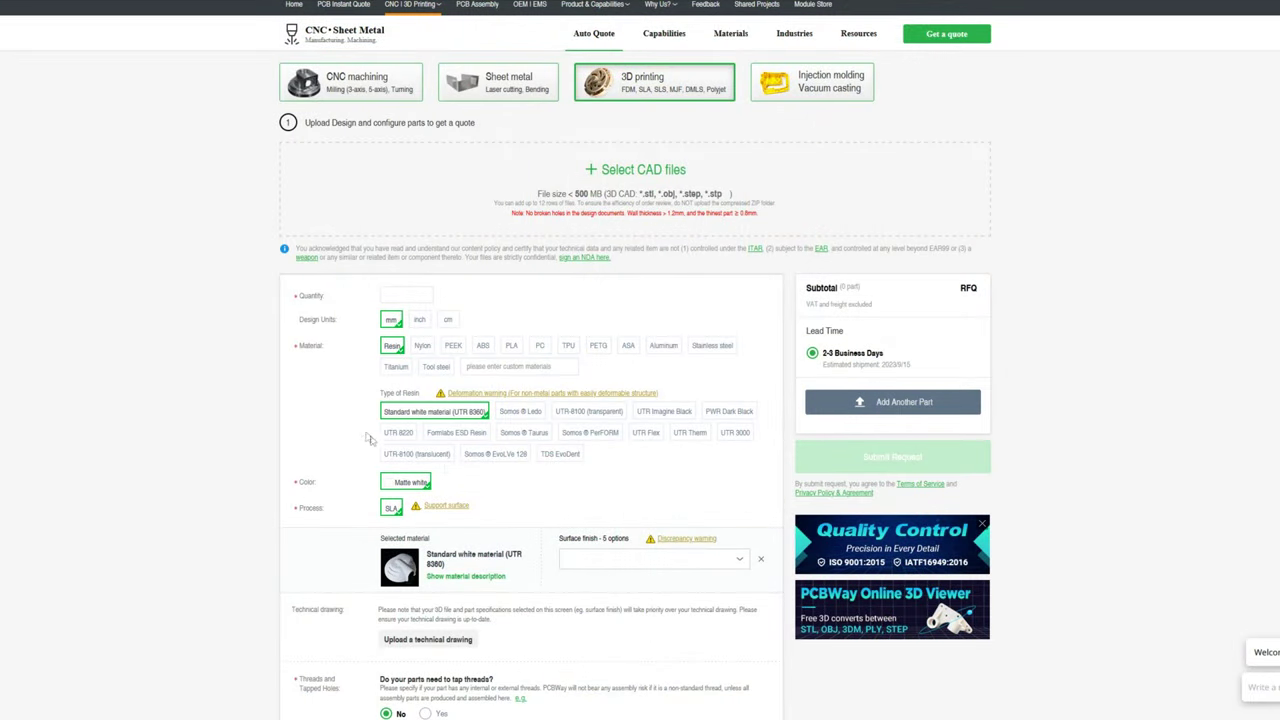
left_click(648, 434)
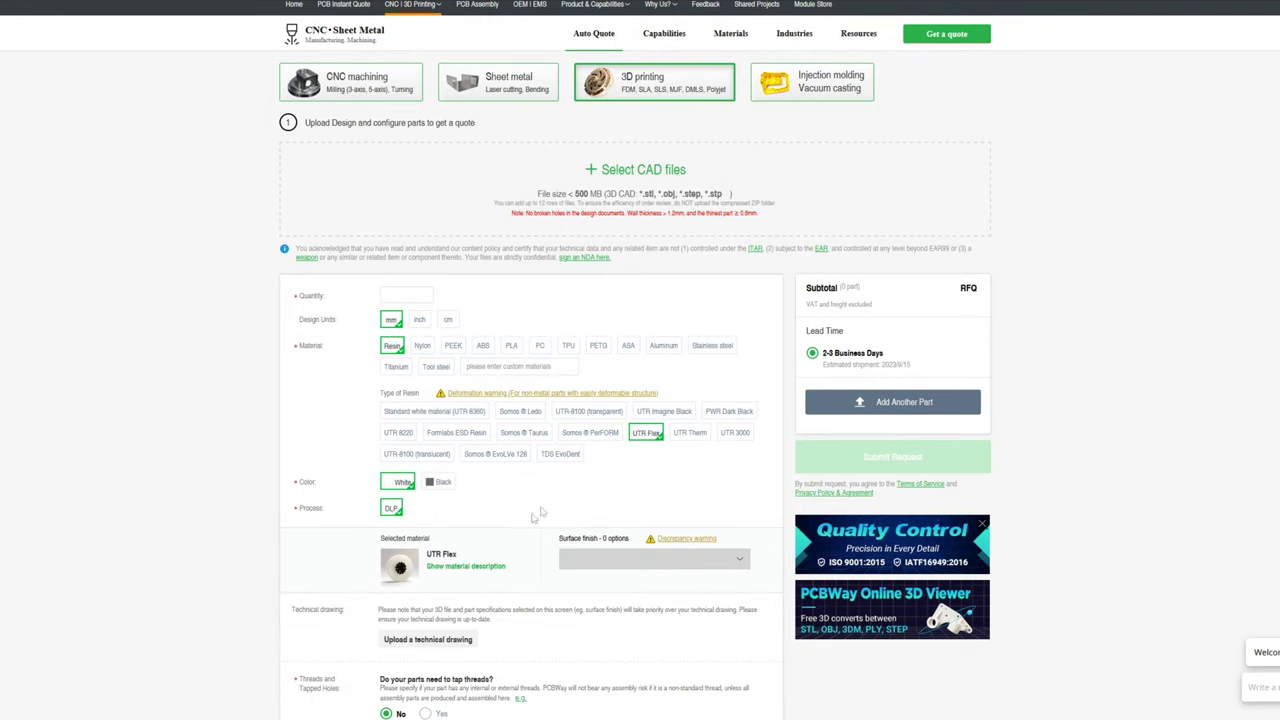
left_click(468, 567)
scroll(390, 540, "down", 4)
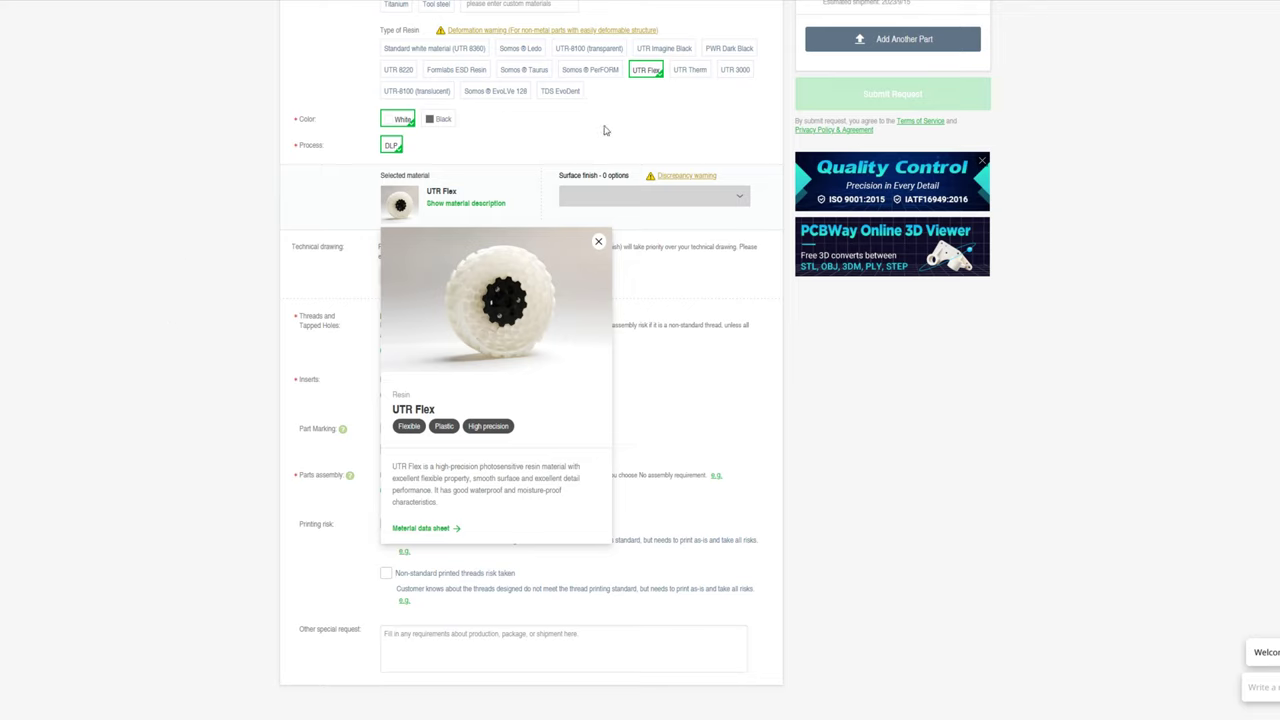
scroll(604, 130, "up", 1)
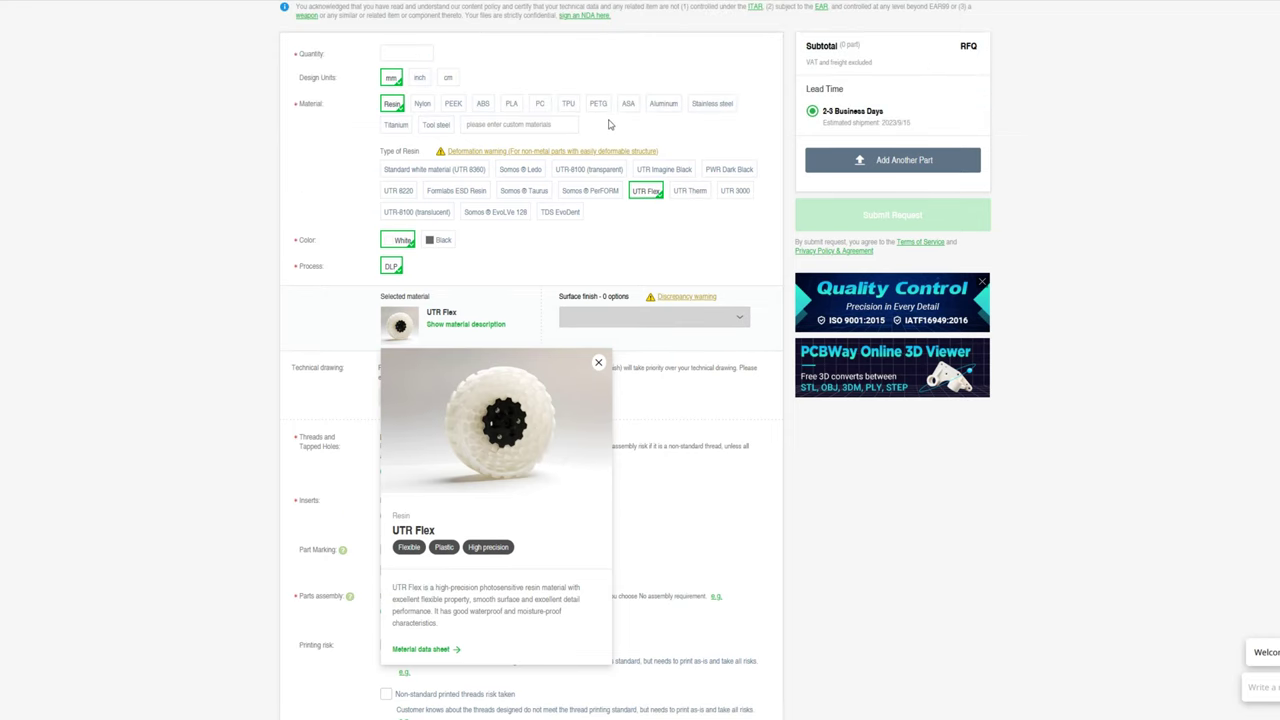
Choose ABS and then ASA as the print material, showing the description of each
left_click(485, 107)
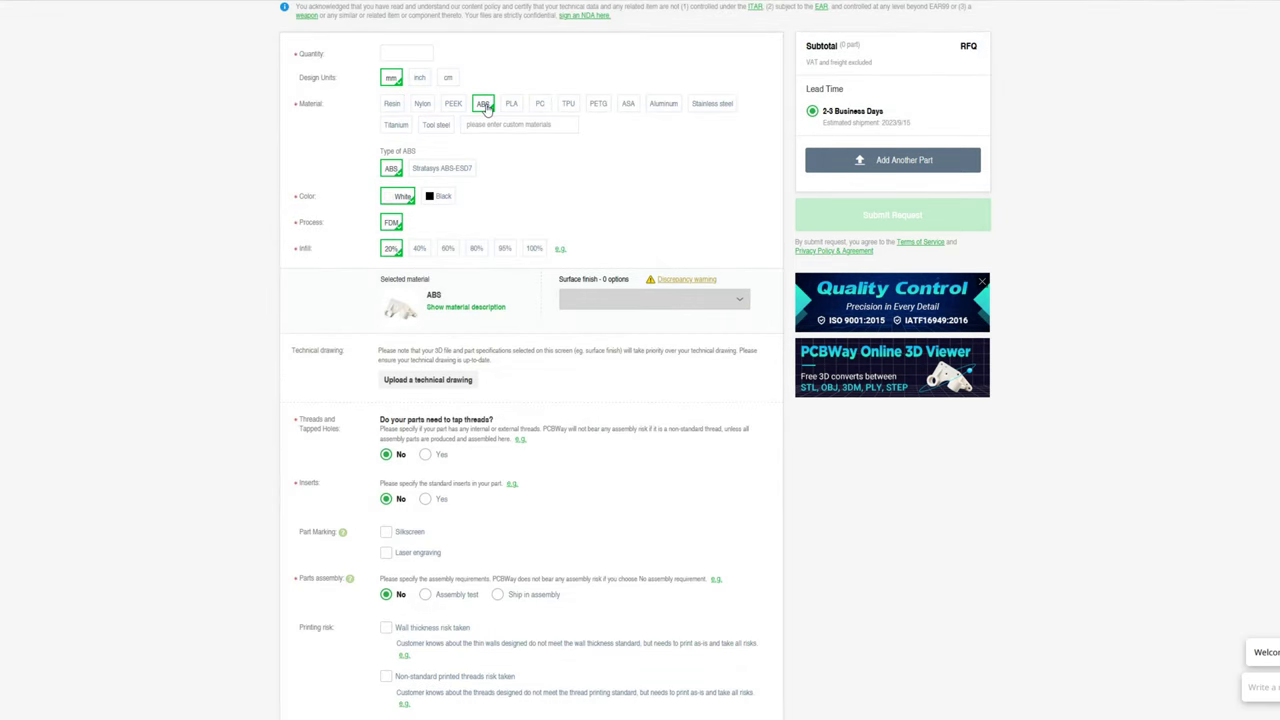
left_click(470, 308)
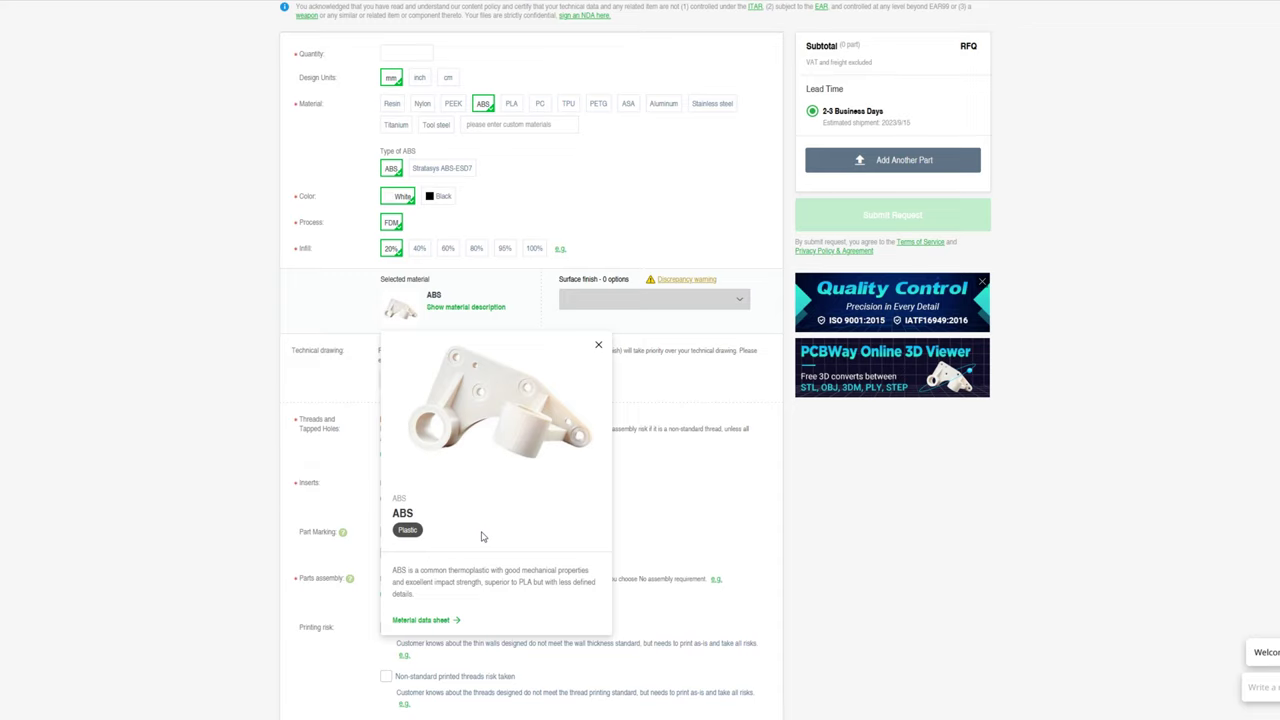
left_click(631, 104)
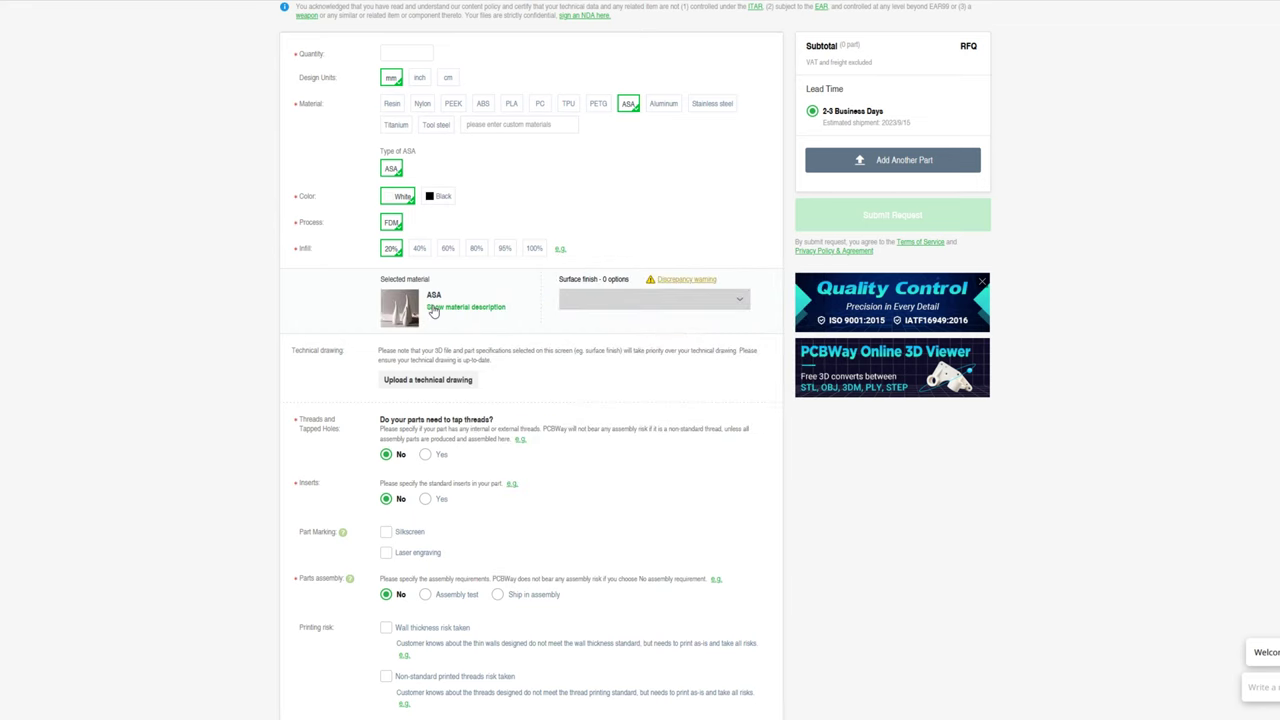
left_click(433, 309)
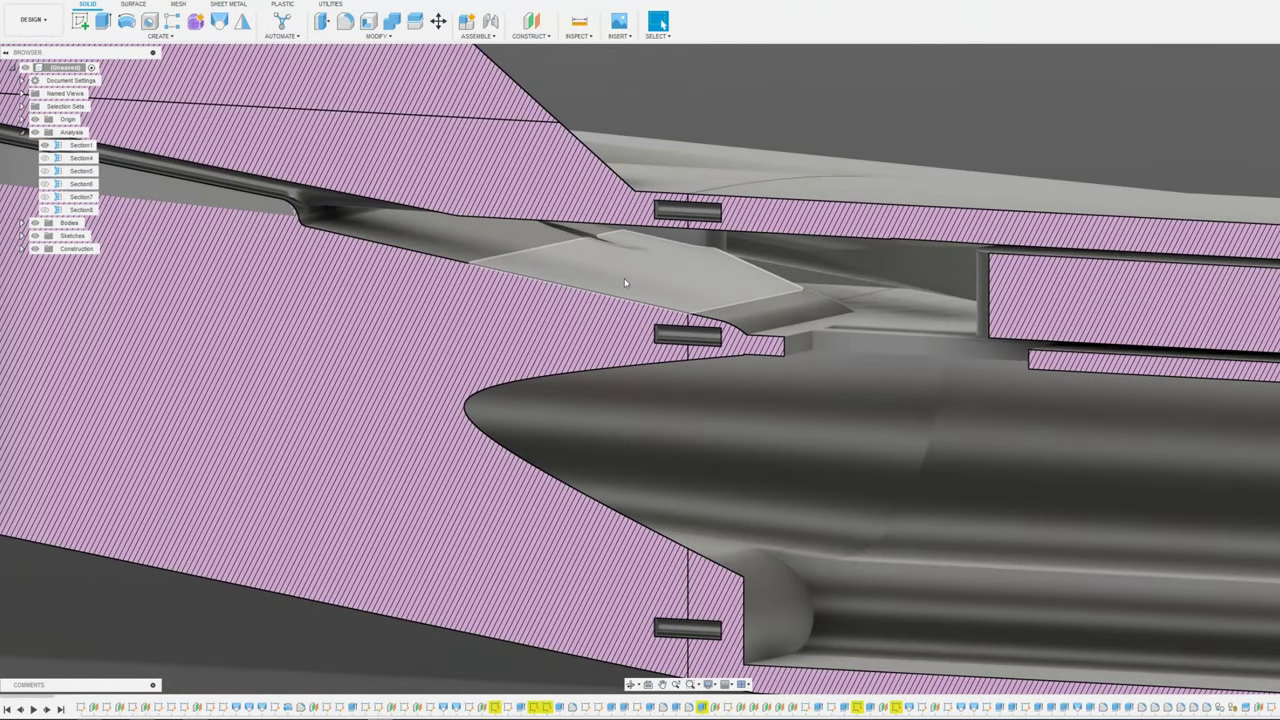
Examine the sloped passage under the tail fin's base where it opens into the rear cavity, including the adjoining pin holes and upper skin
middle_click_drag(624, 279, 450, 284)
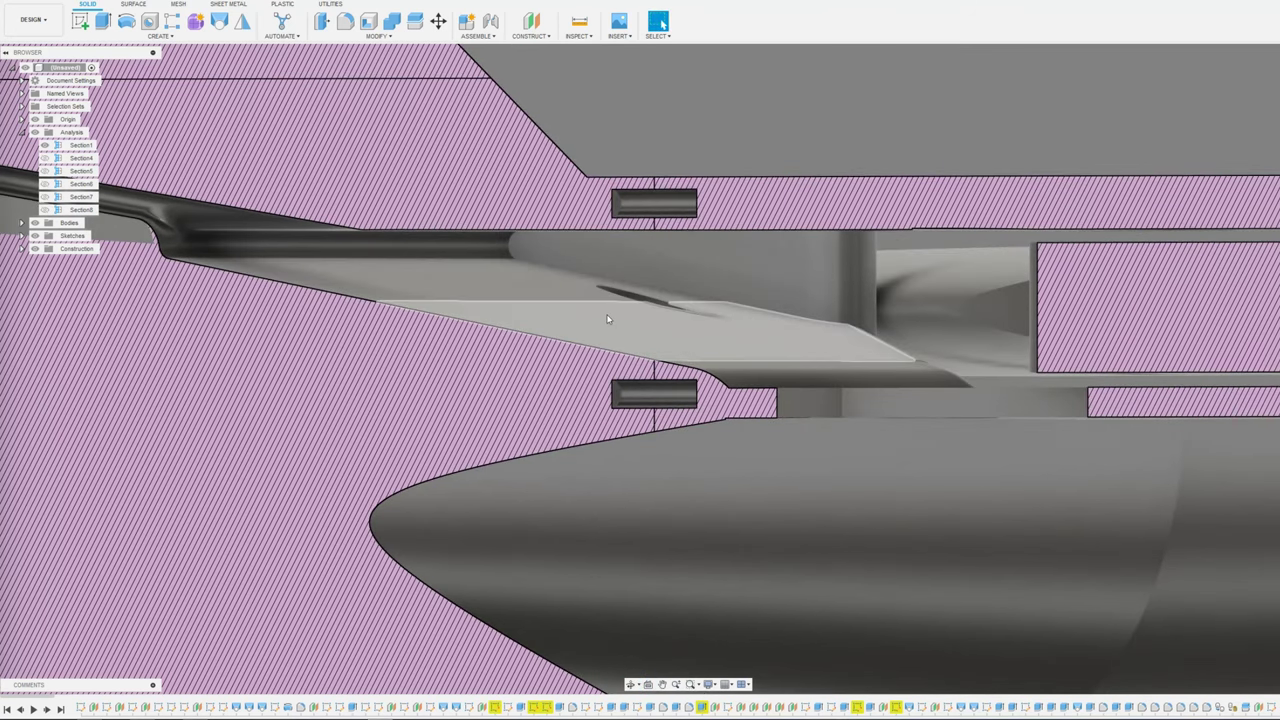
middle_click_drag(612, 322, 613, 228, "shift")
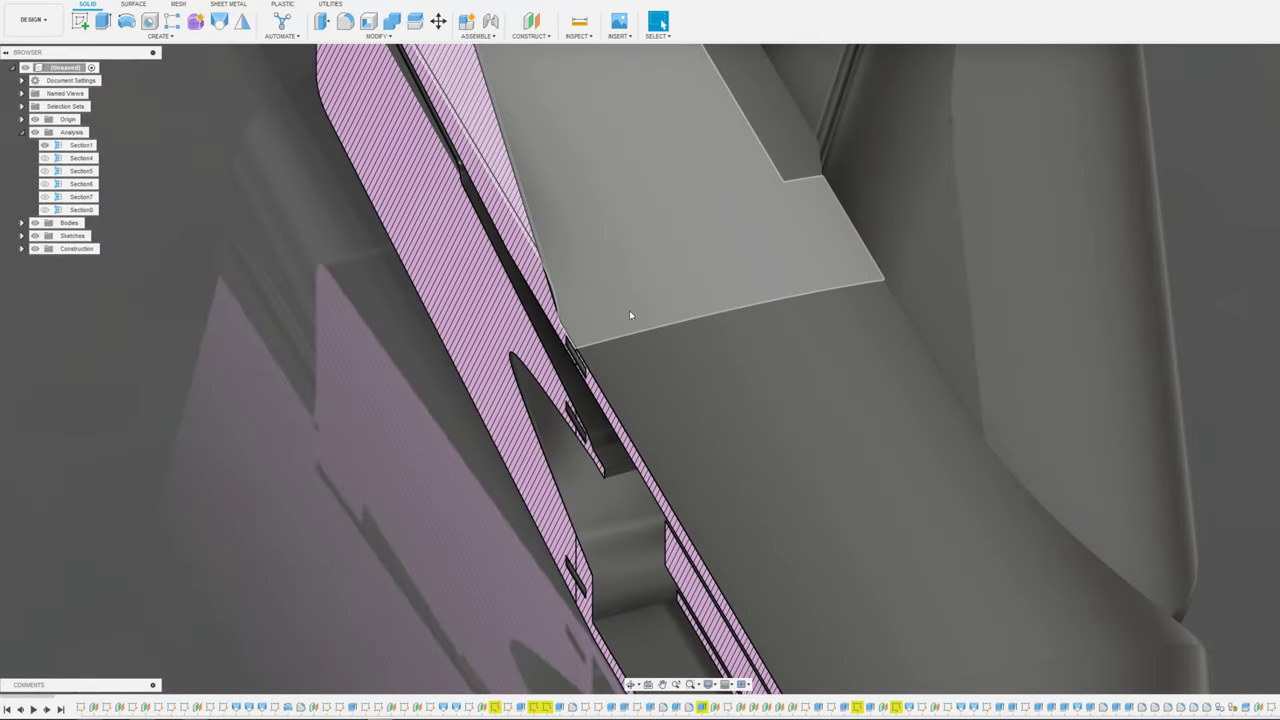
mouse_move(630, 315)
middle_mouse_down("shift")
mouse_move(627, 369)
mouse_move(608, 363)
mouse_move(609, 343)
mouse_move(603, 363)
mouse_move(697, 405)
mouse_move(683, 382)
middle_mouse_up("shift")
scroll(606, 370, "up", 3)
middle_click_drag(569, 278, 563, 320, "shift")
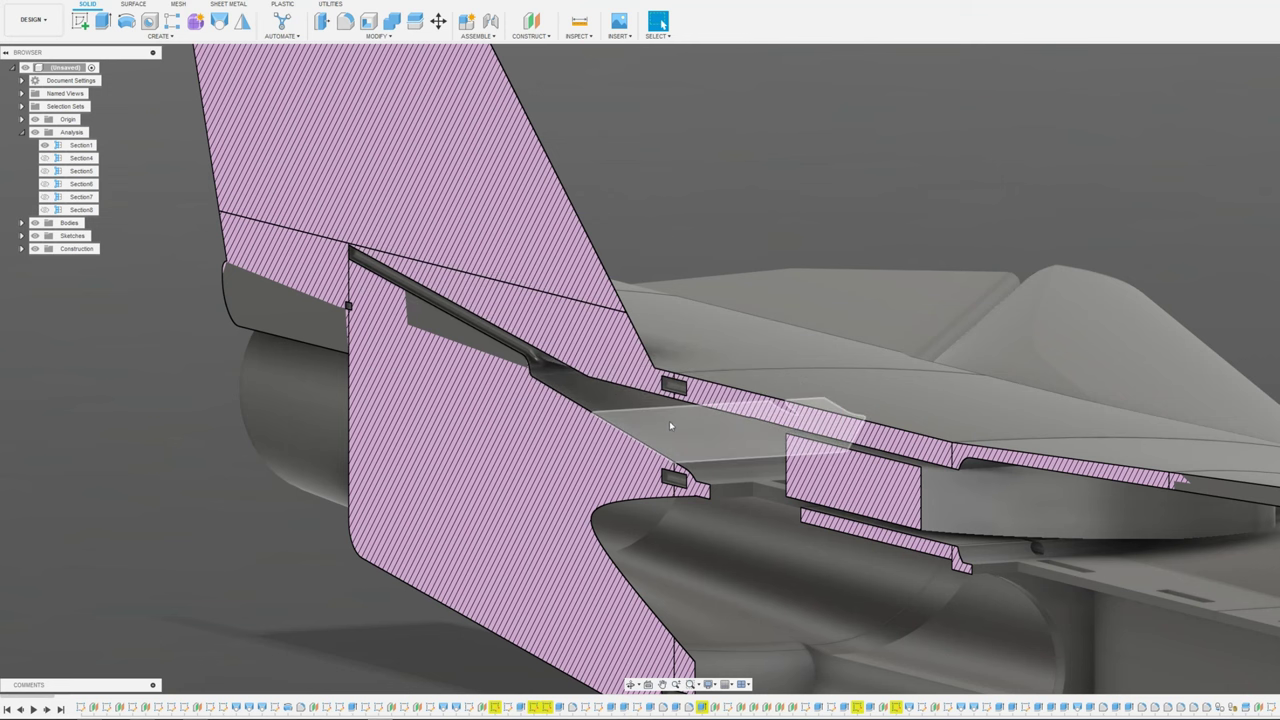
middle_click_drag(670, 423, 685, 425, "shift")
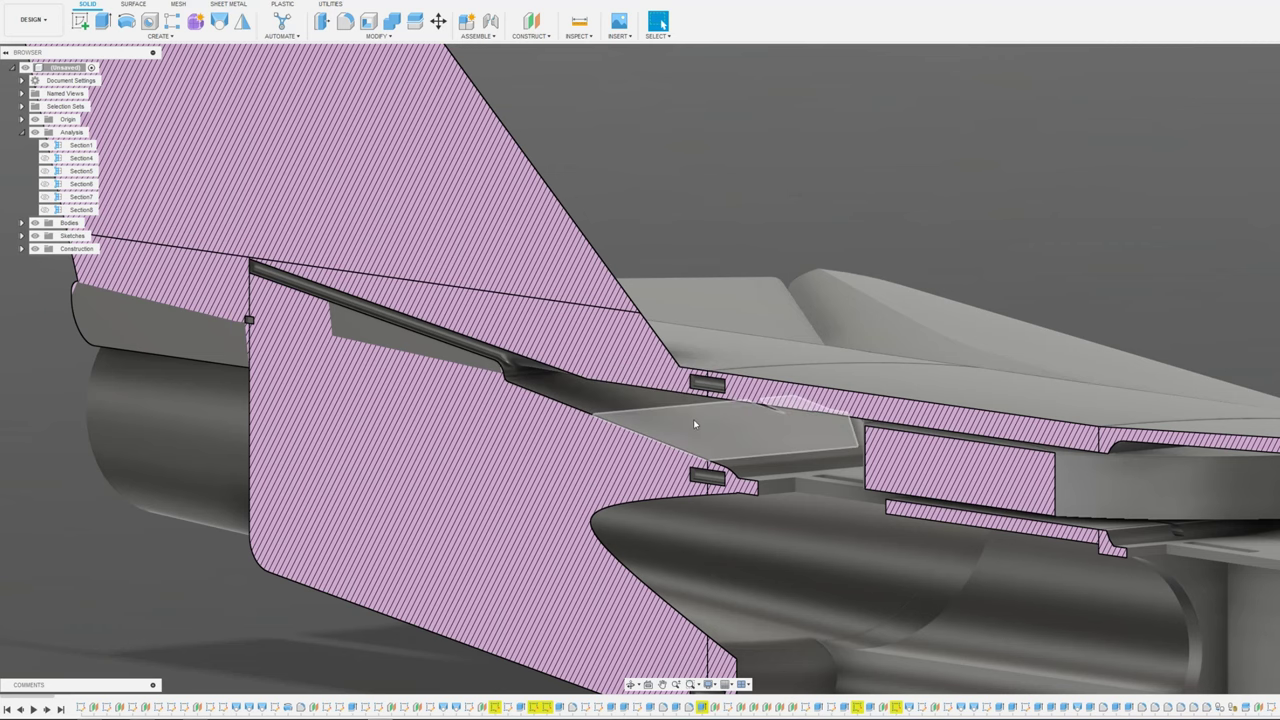
scroll(693, 424, "up", 5)
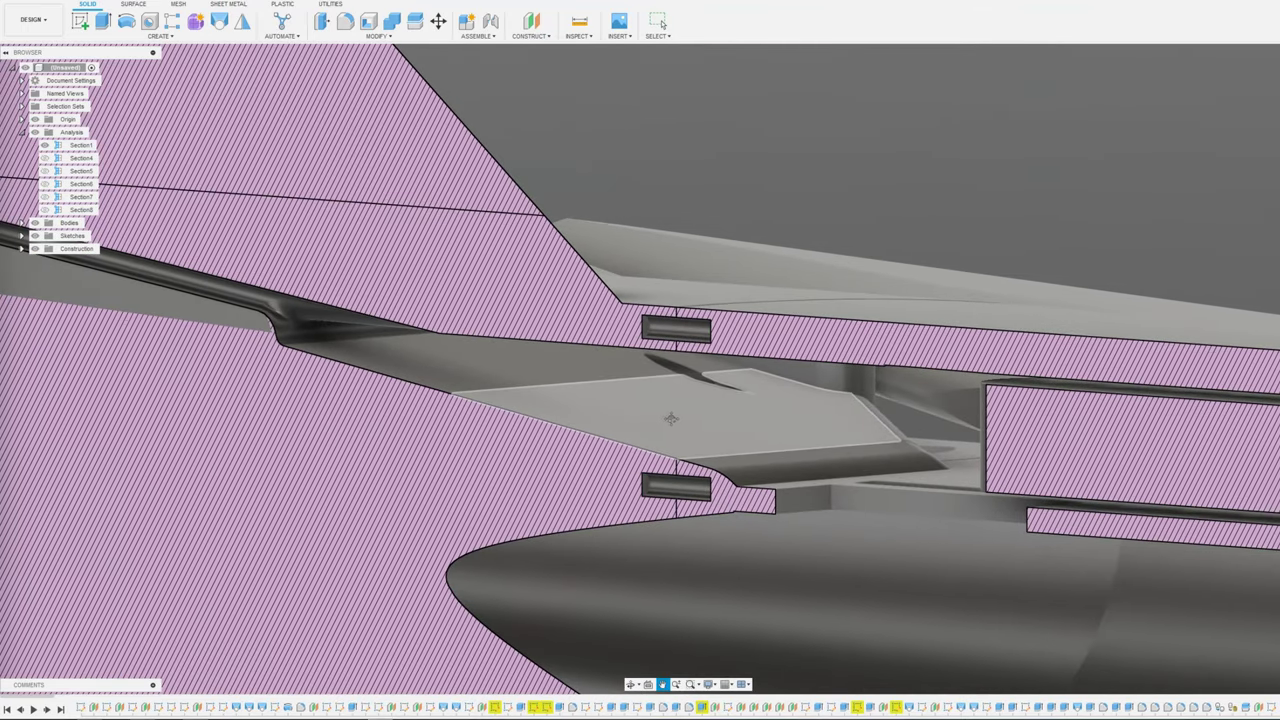
key("Escape")
Examine the underside of the aircraft around the small rectangular slot beside the engine nacelle
middle_click_drag(670, 418, 731, 448, "shift")
middle_click_drag(924, 311, 736, 318, "shift")
middle_click_drag(650, 293, 560, 530, "shift")
mouse_move(711, 323)
middle_mouse_down("shift")
mouse_move(762, 268)
mouse_move(749, 297)
mouse_move(737, 286)
mouse_move(716, 302)
mouse_move(729, 300)
mouse_move(727, 313)
middle_mouse_up("shift")
scroll(770, 259, "up", 2)
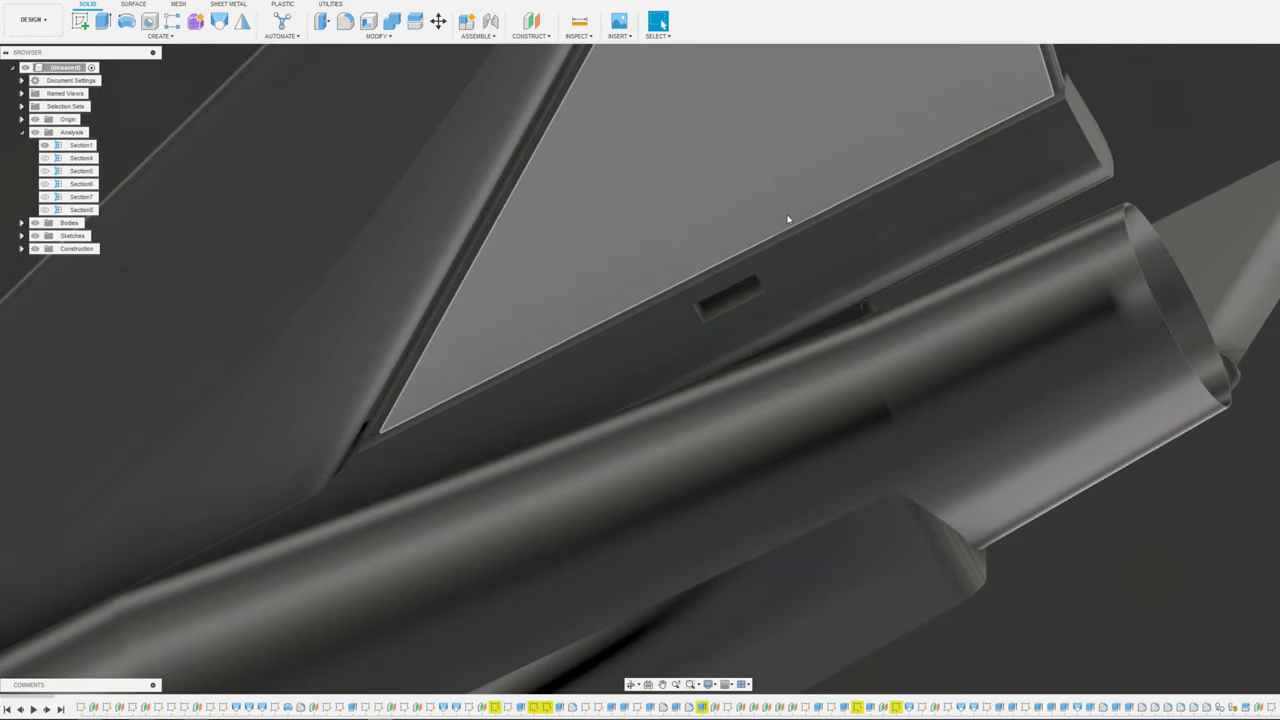
Examine the rear end of the narrow channel and the small square pocket below the tail fin in section
middle_click_drag(886, 262, 735, 185, "shift")
scroll(742, 168, "up", 4)
scroll(711, 142, "up", 5)
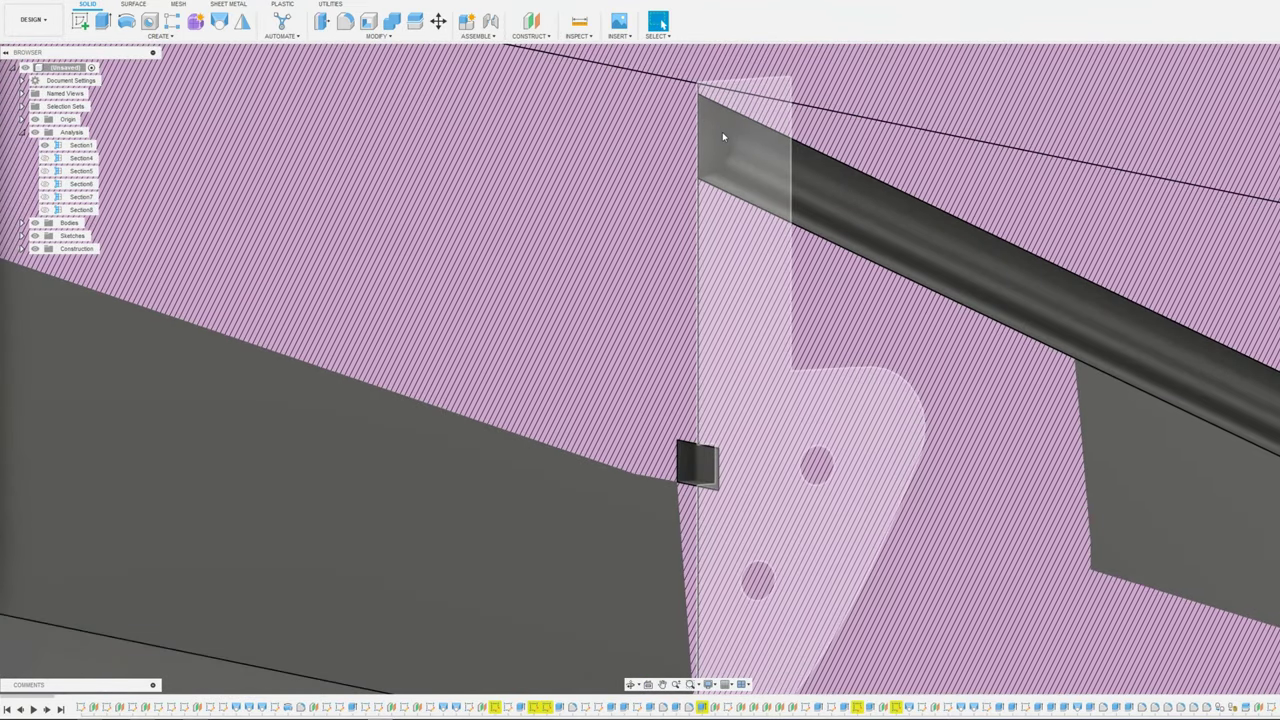
scroll(724, 137, "down", 3)
scroll(724, 137, "up", 2)
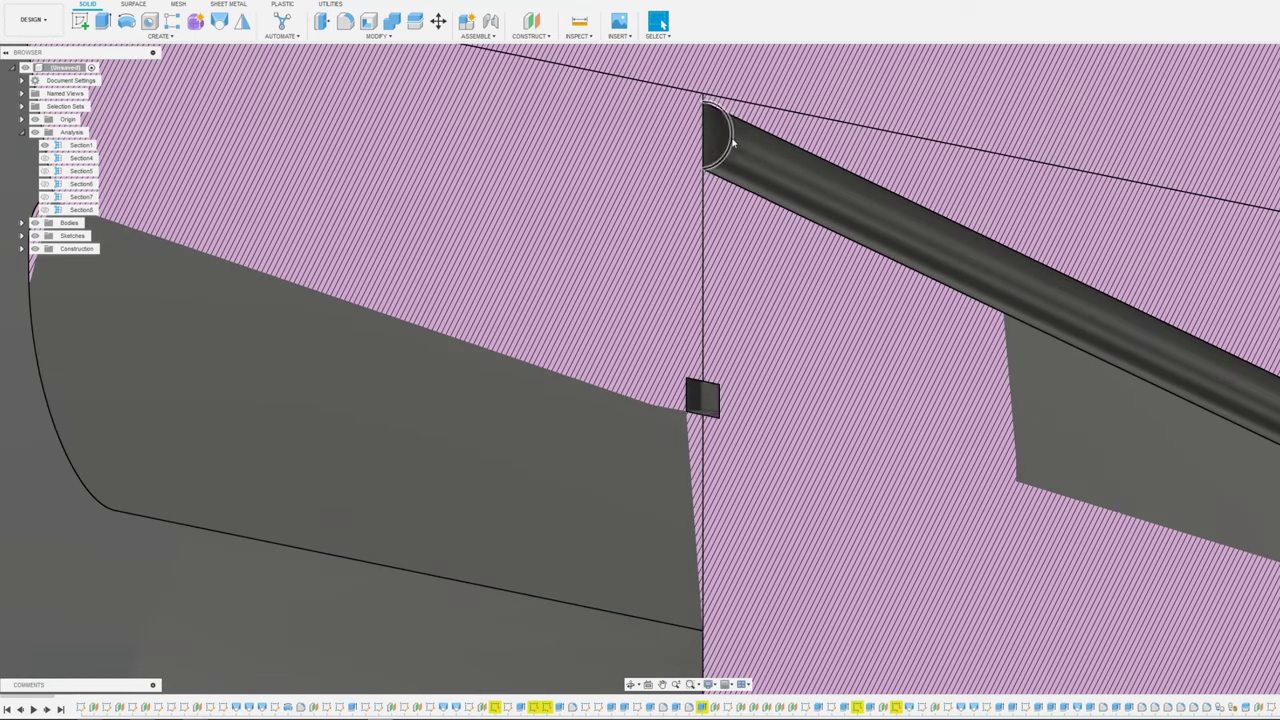
scroll(722, 161, "down", 5)
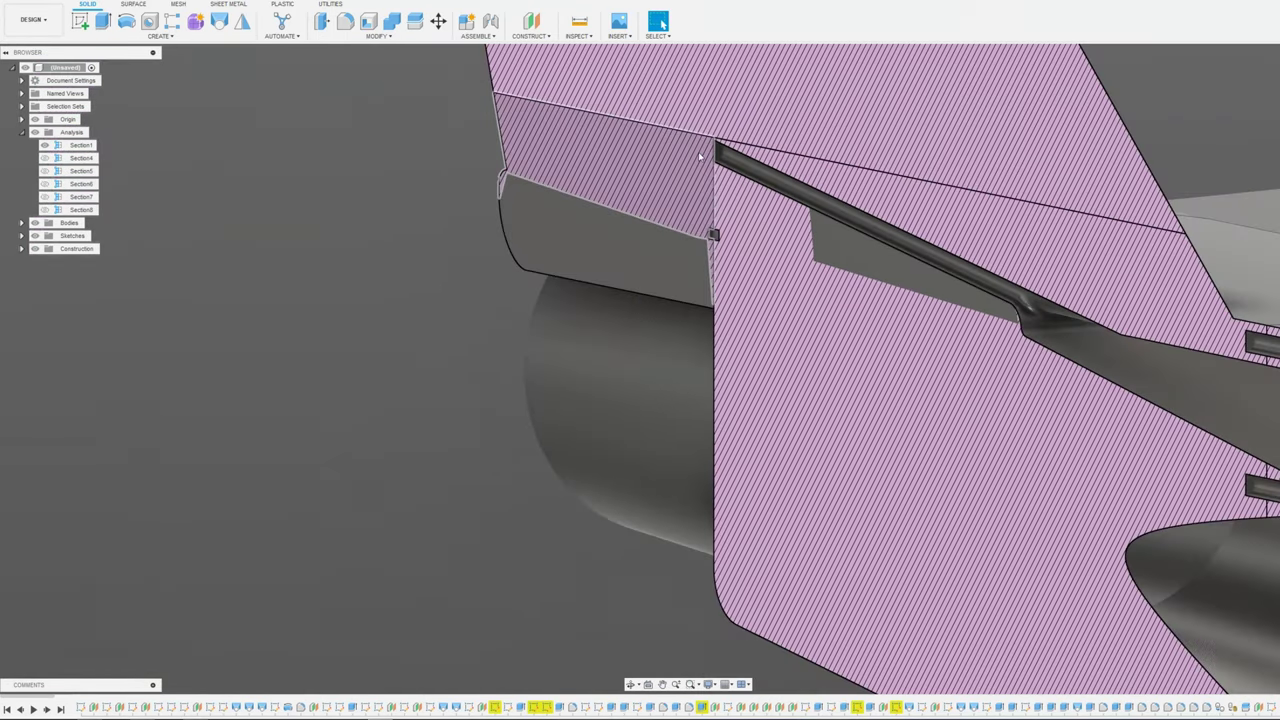
Examine the solid tail block and the pointed rear end of the main cavity, with the pin holes along the lower skin
middle_click_drag(708, 130, 900, 120, "shift")
scroll(711, 118, "down", 1)
middle_click_drag(711, 117, 601, 304, "shift")
scroll(604, 378, "down", 3)
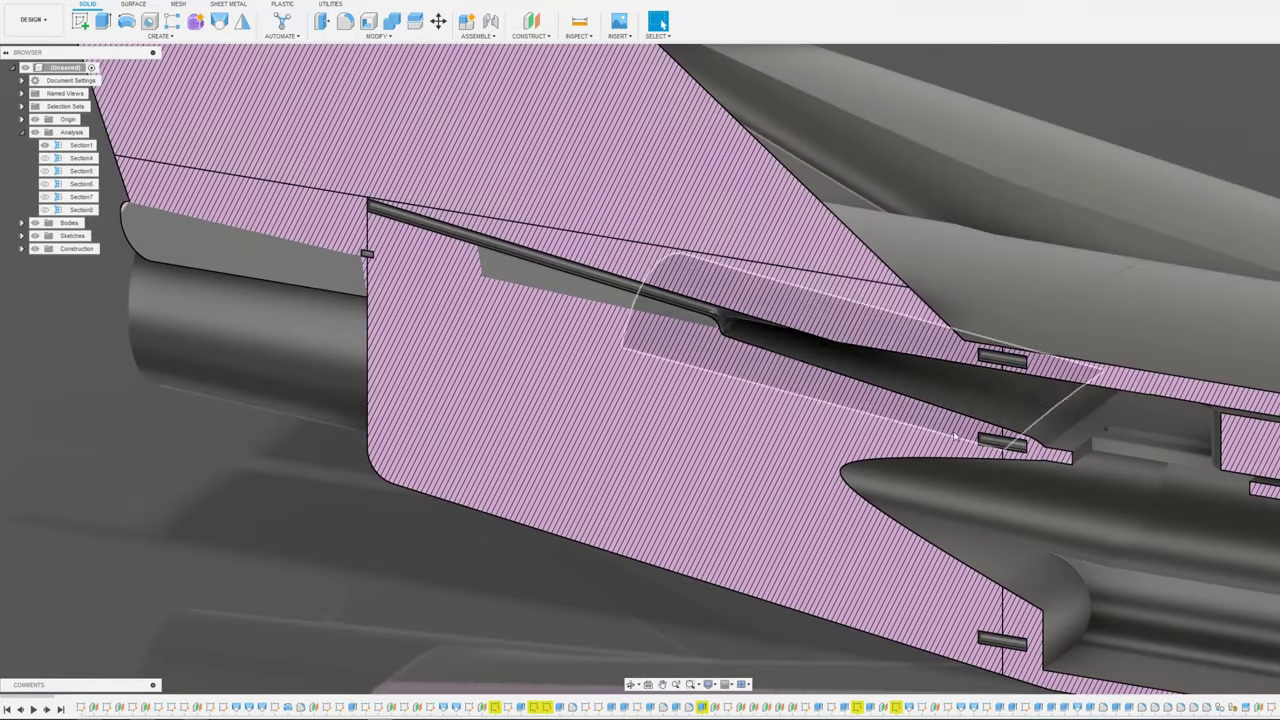
middle_click_drag(955, 437, 717, 261)
scroll(611, 286, "up", 4)
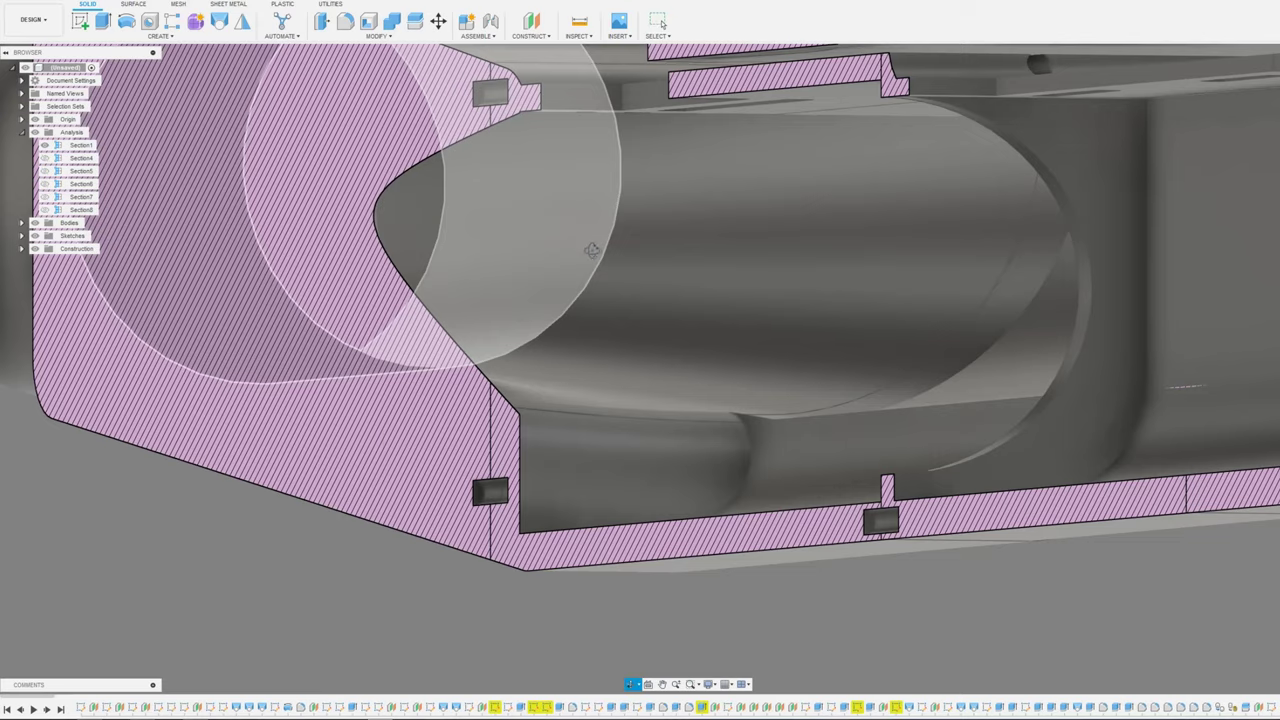
scroll(590, 271, "down", 5)
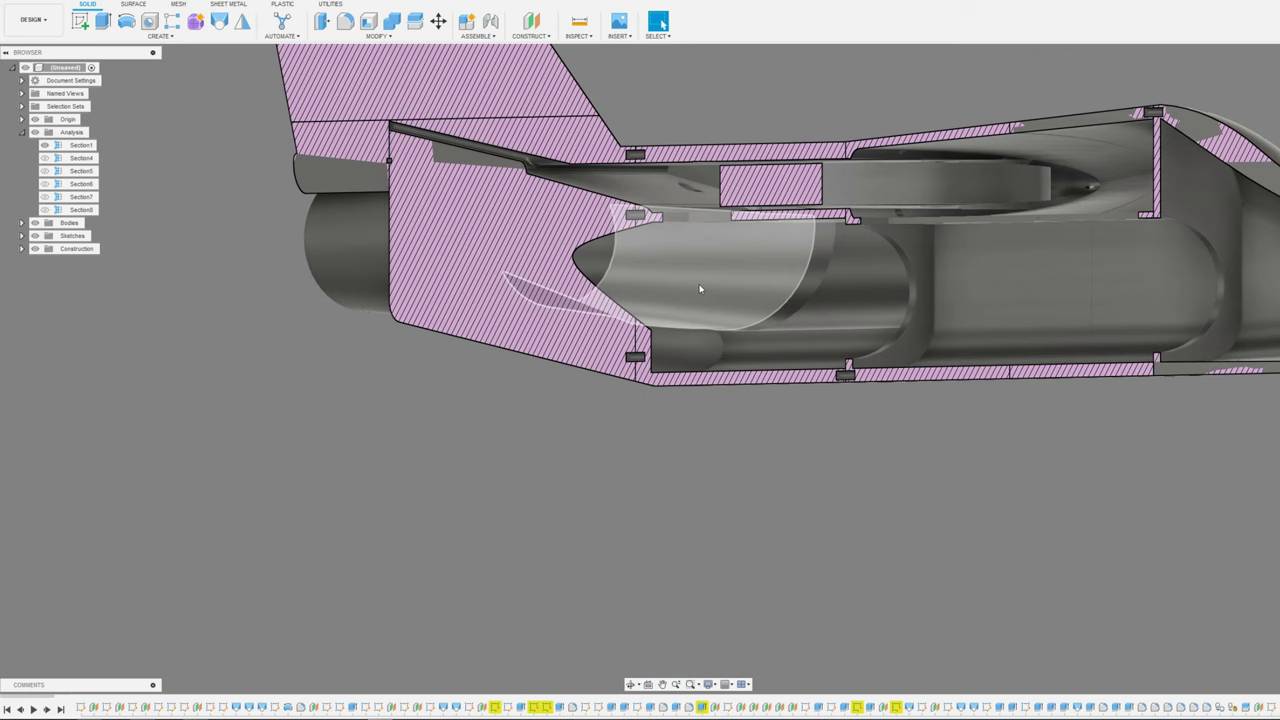
Examine the curved nacelle wall inside the rear cavity and the sectioned tail block ahead of the exhaust tube
middle_click_drag(723, 277, 698, 281, "shift")
scroll(684, 278, "up", 3)
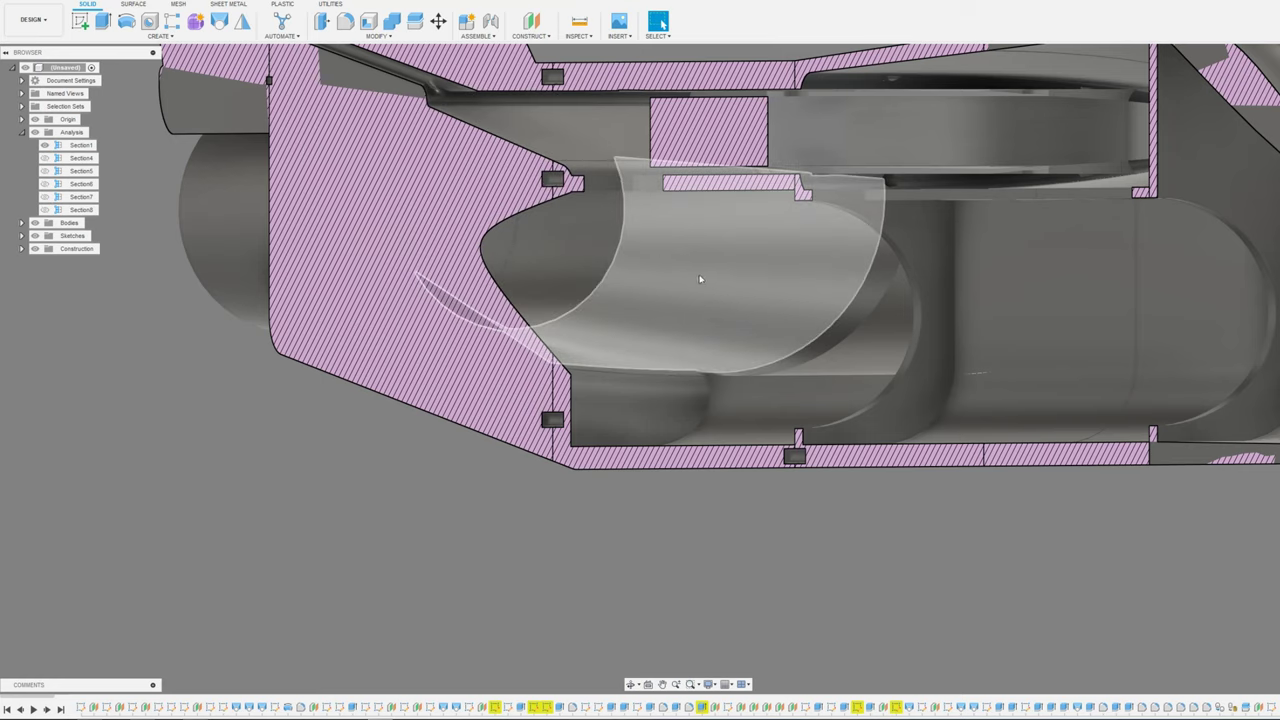
middle_click_drag(700, 280, 911, 282, "shift")
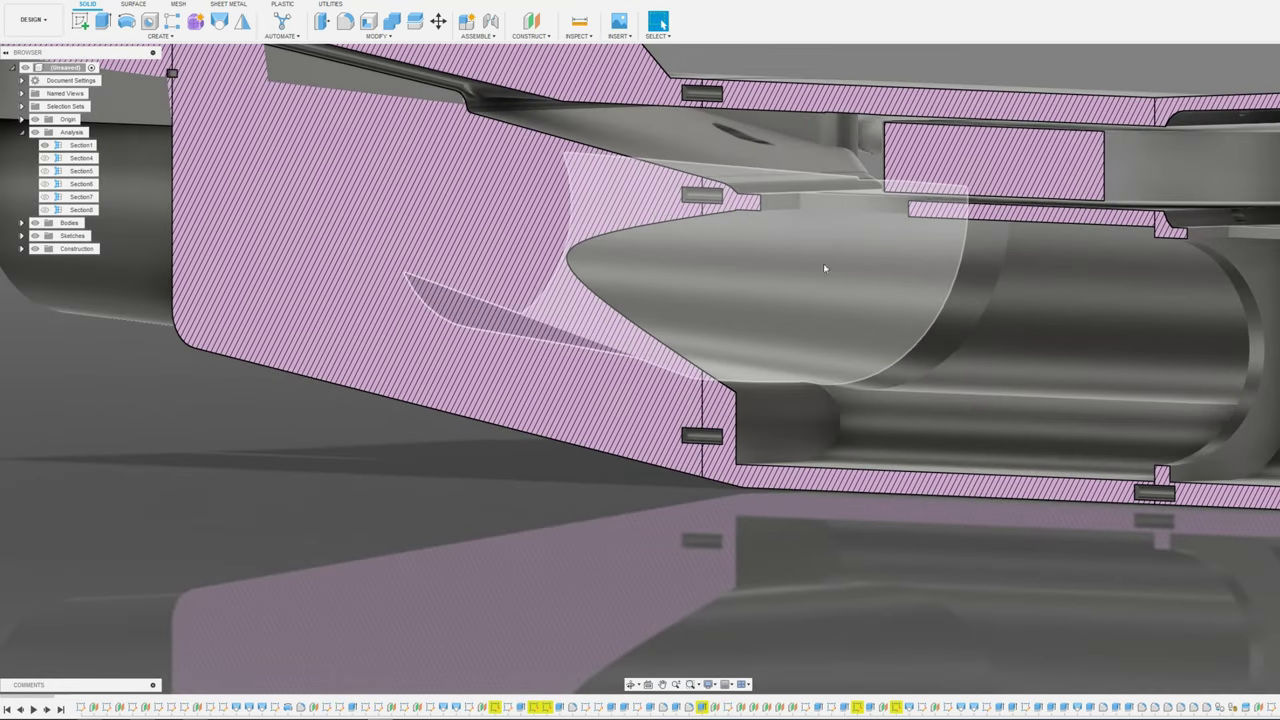
middle_click_drag(800, 270, 592, 240, "shift")
scroll(598, 244, "down", 10)
scroll(592, 245, "up", 6)
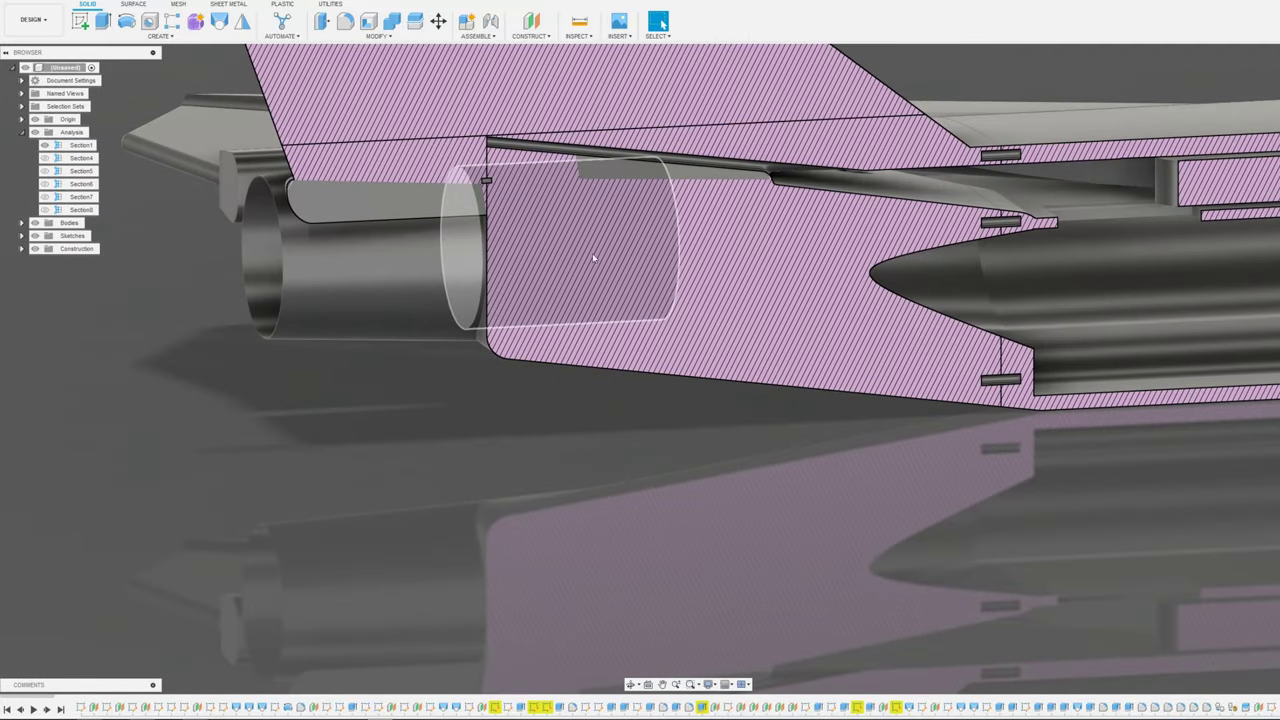
middle_click_drag(592, 253, 554, 245, "shift")
scroll(554, 245, "down", 5)
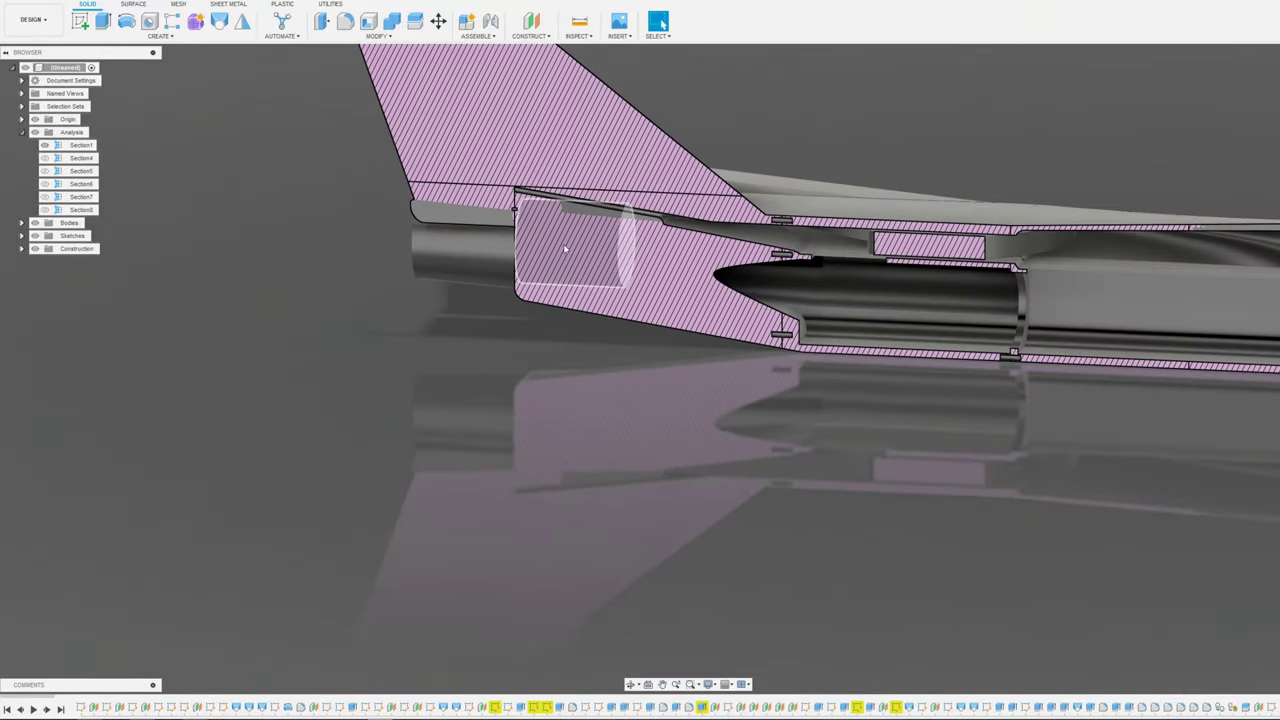
Examine the lengthwise section from the exhaust tube and solid tail block forward along the rear cavity
scroll(576, 244, "down", 4)
mouse_move(460, 262)
middle_mouse_down("shift")
mouse_move(472, 321)
mouse_move(465, 282)
middle_mouse_up("shift")
scroll(464, 279, "up", 6)
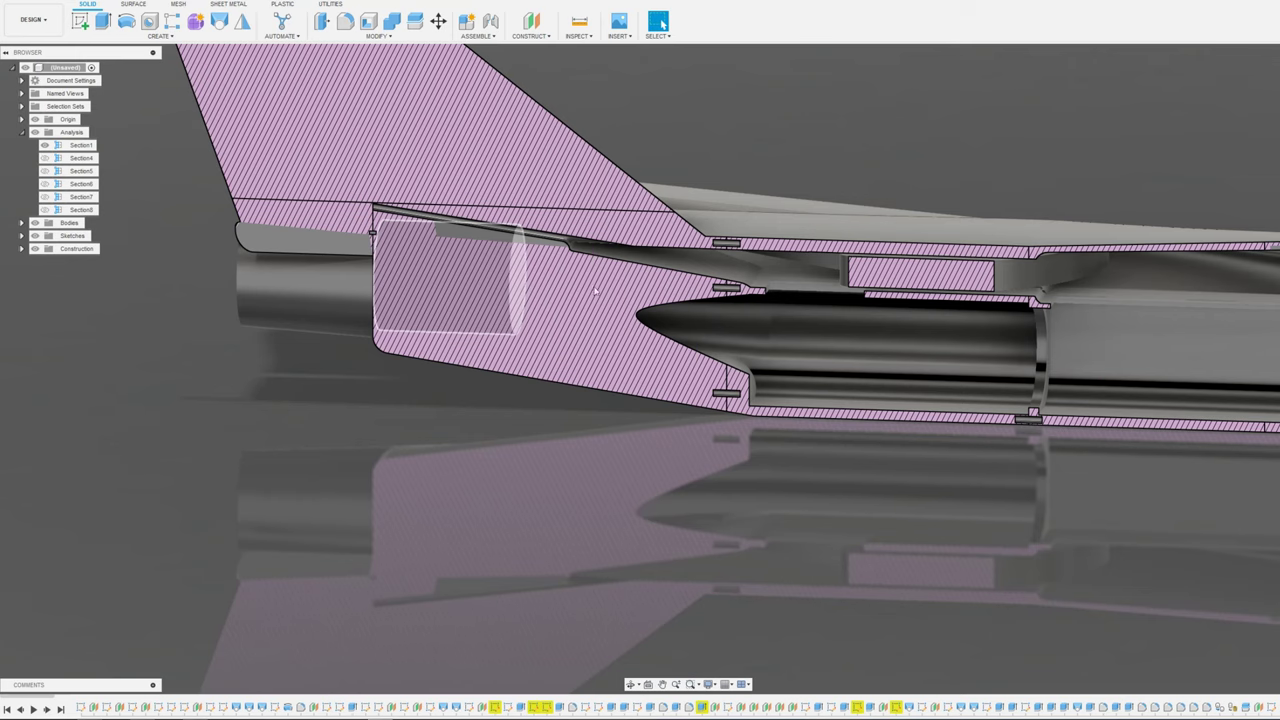
middle_click_drag(1050, 321, 535, 290)
mouse_move(655, 262)
middle_mouse_down("shift")
mouse_move(675, 276)
mouse_move(664, 274)
middle_mouse_up("shift")
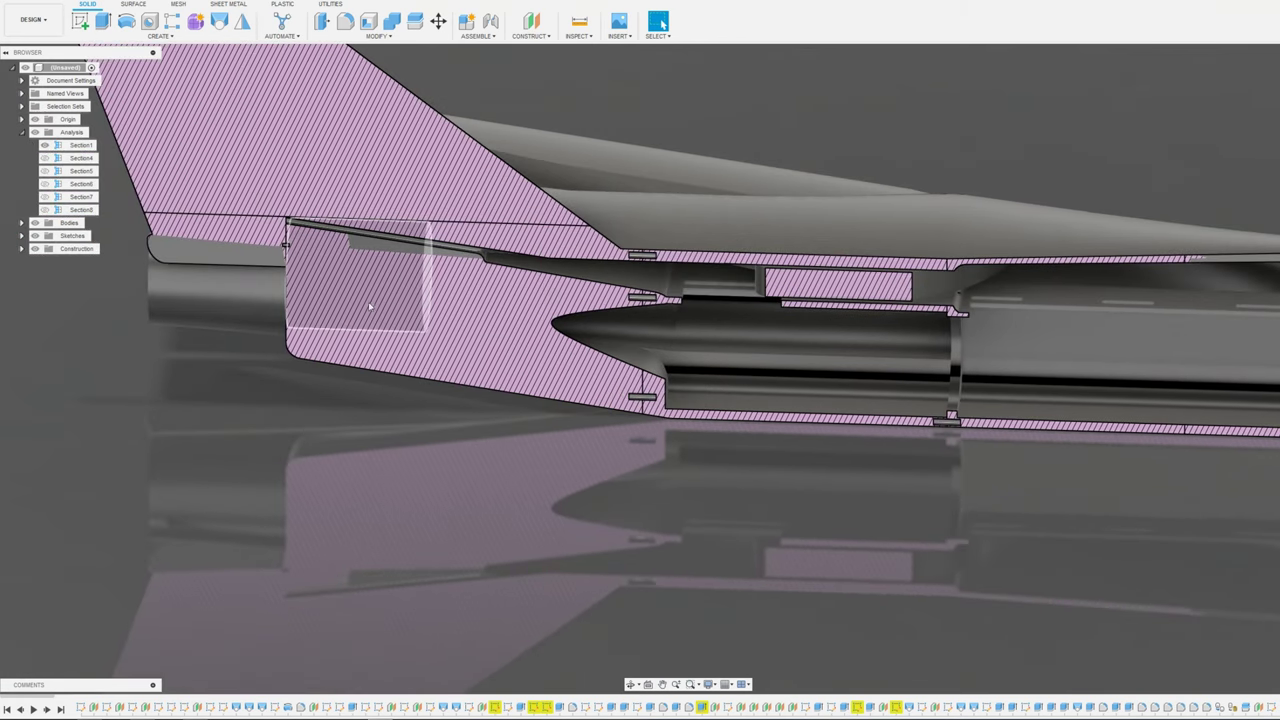
middle_click_drag(365, 303, 364, 297, "shift")
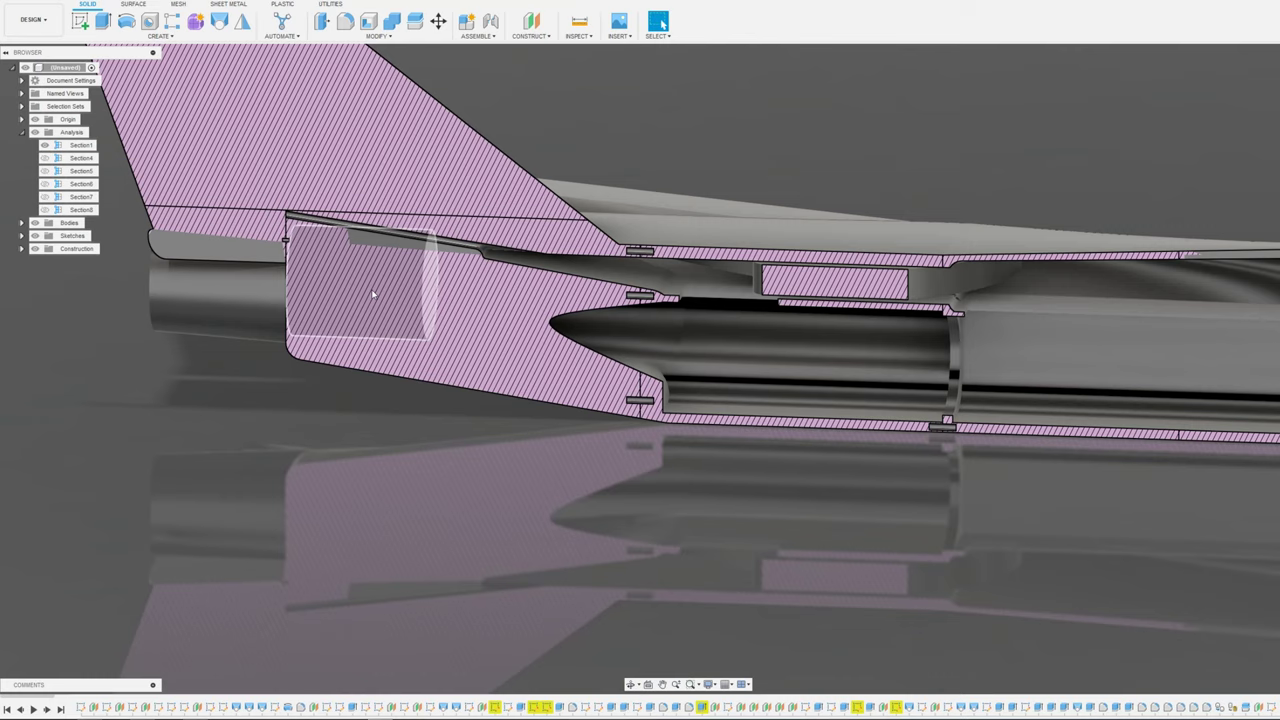
middle_click_drag(784, 397, 424, 298, "shift")
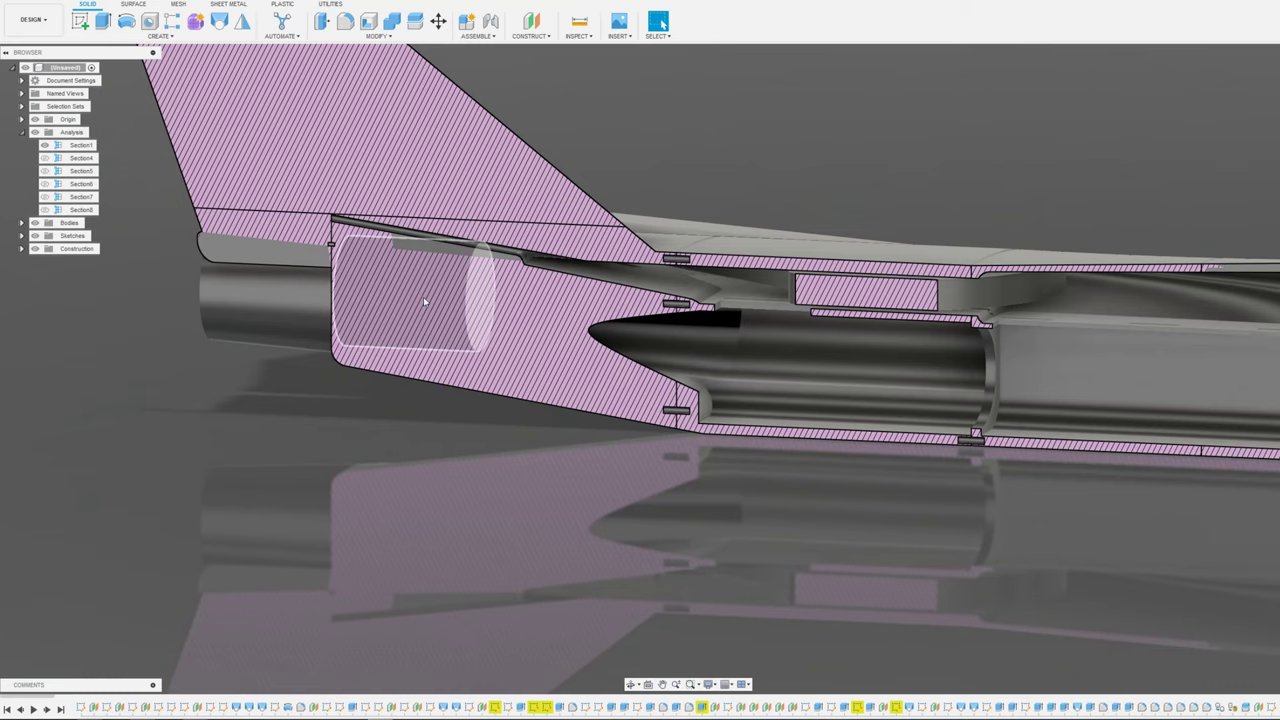
middle_click_drag(424, 302, 434, 319)
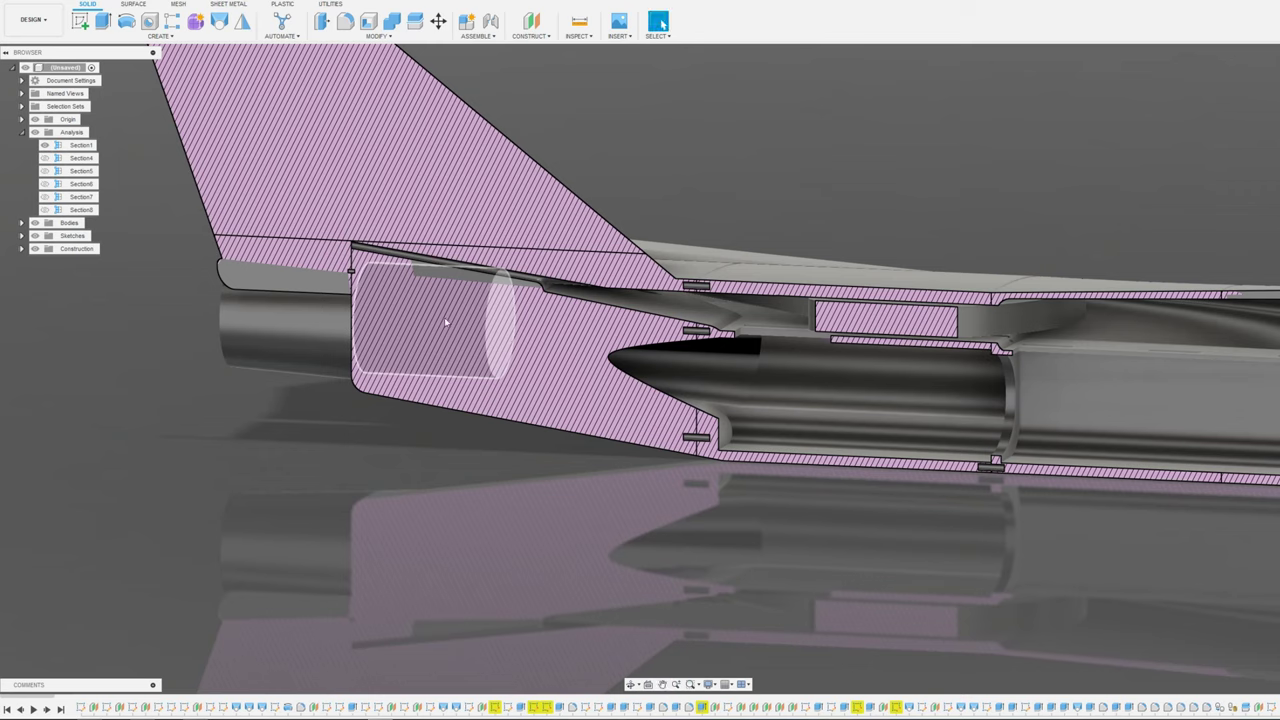
scroll(446, 321, "down", 1)
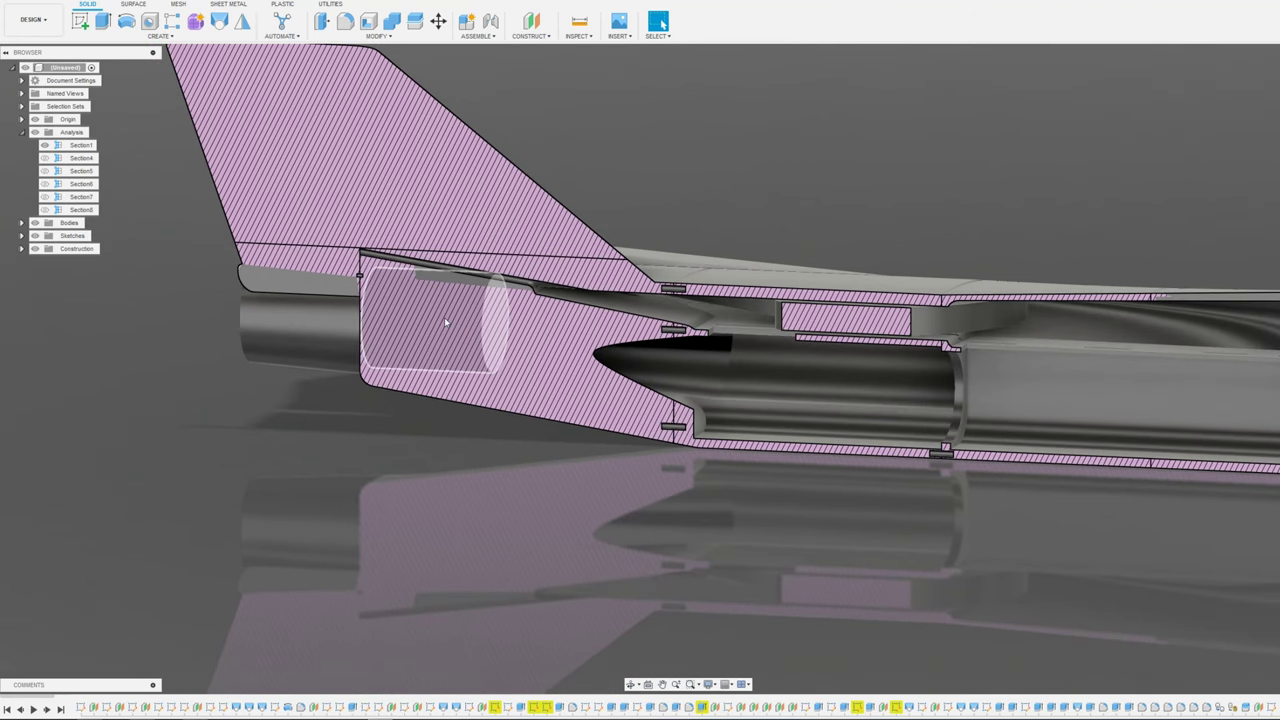
scroll(444, 317, "up", 1)
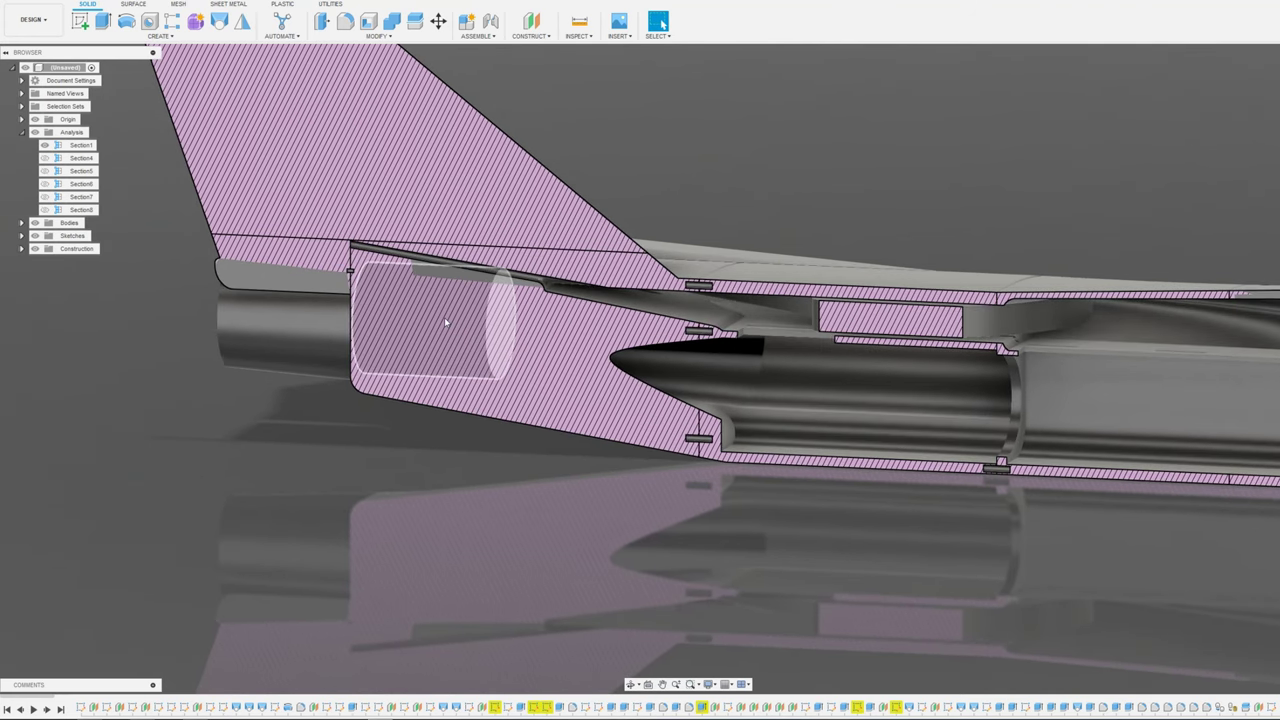
scroll(445, 320, "down", 1)
scroll(445, 320, "up", 1)
middle_click_drag(431, 321, 353, 325)
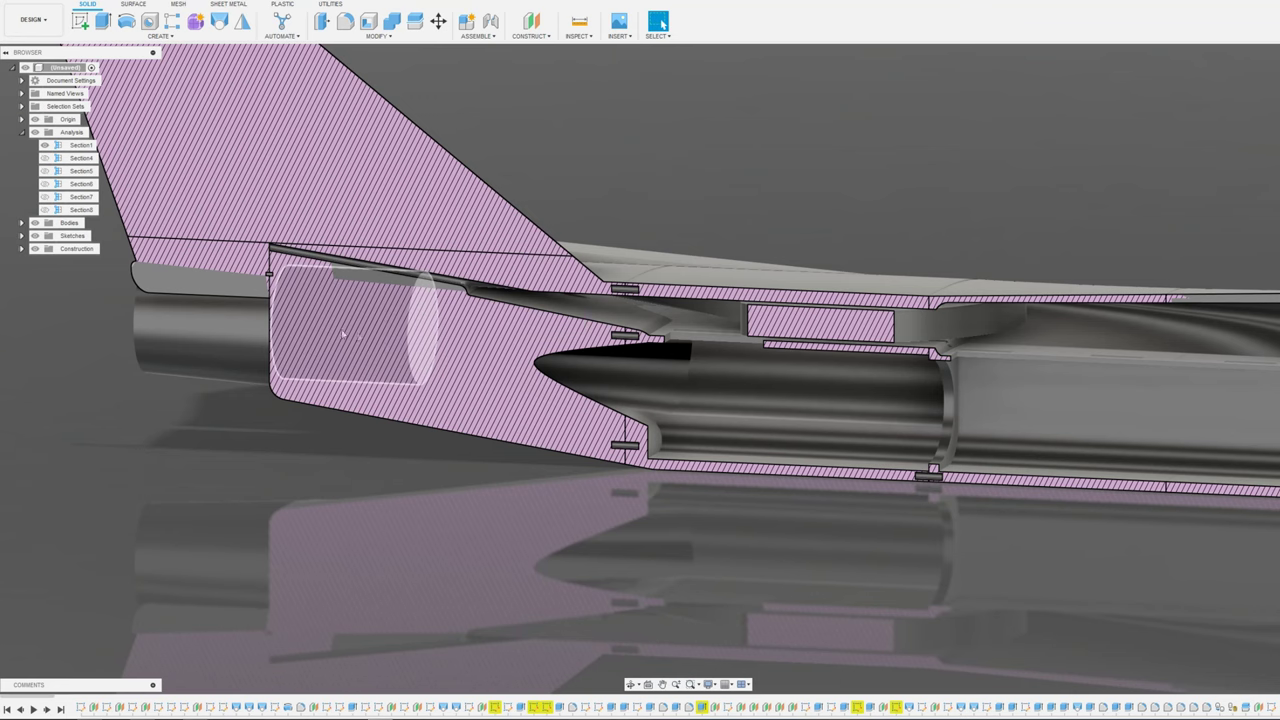
Compare the fuselage's outer skin with the sectioned rear cavity and its lower rear corner
middle_click_drag(810, 288, 829, 286, "shift")
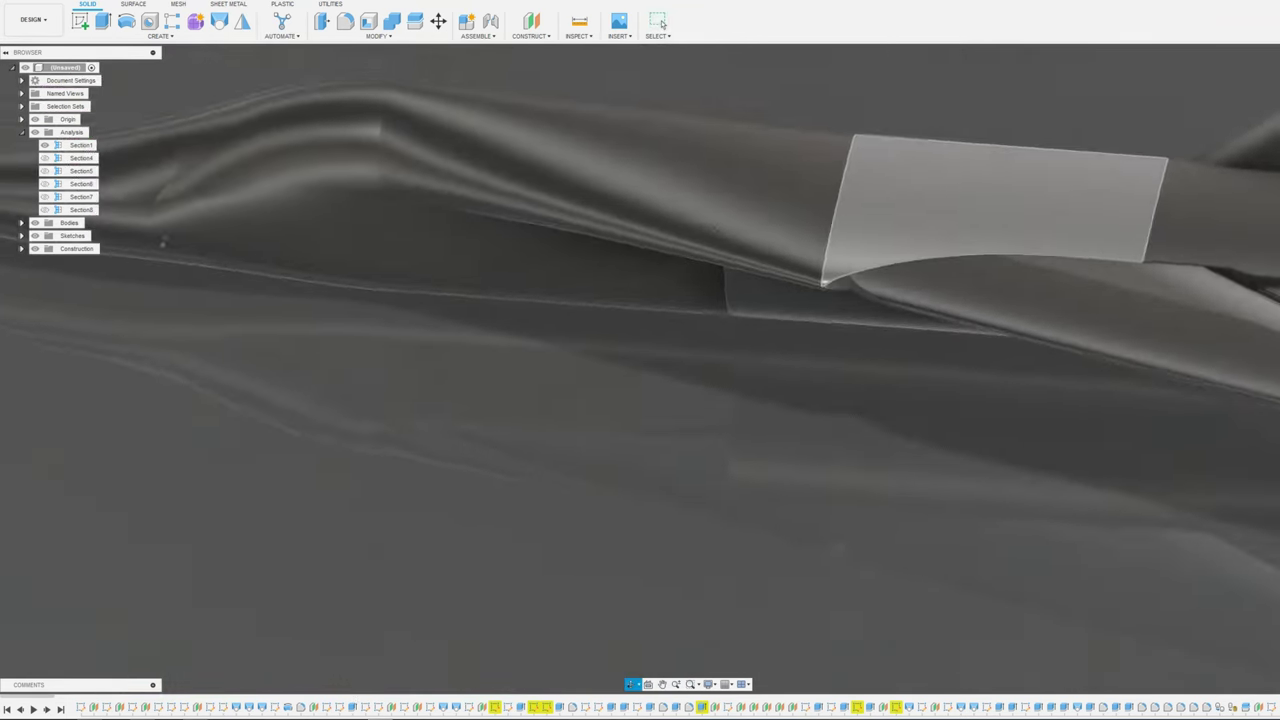
middle_click_drag(713, 231, 871, 243, "shift")
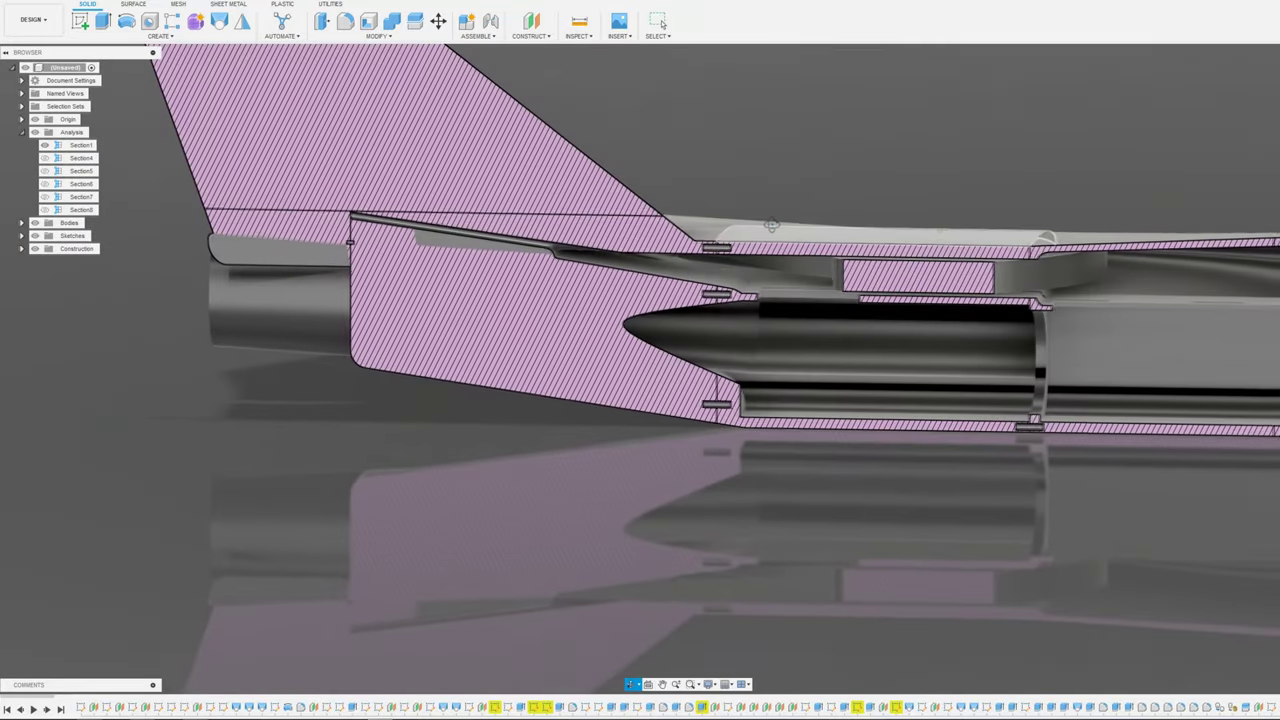
middle_click_drag(773, 227, 752, 228, "shift")
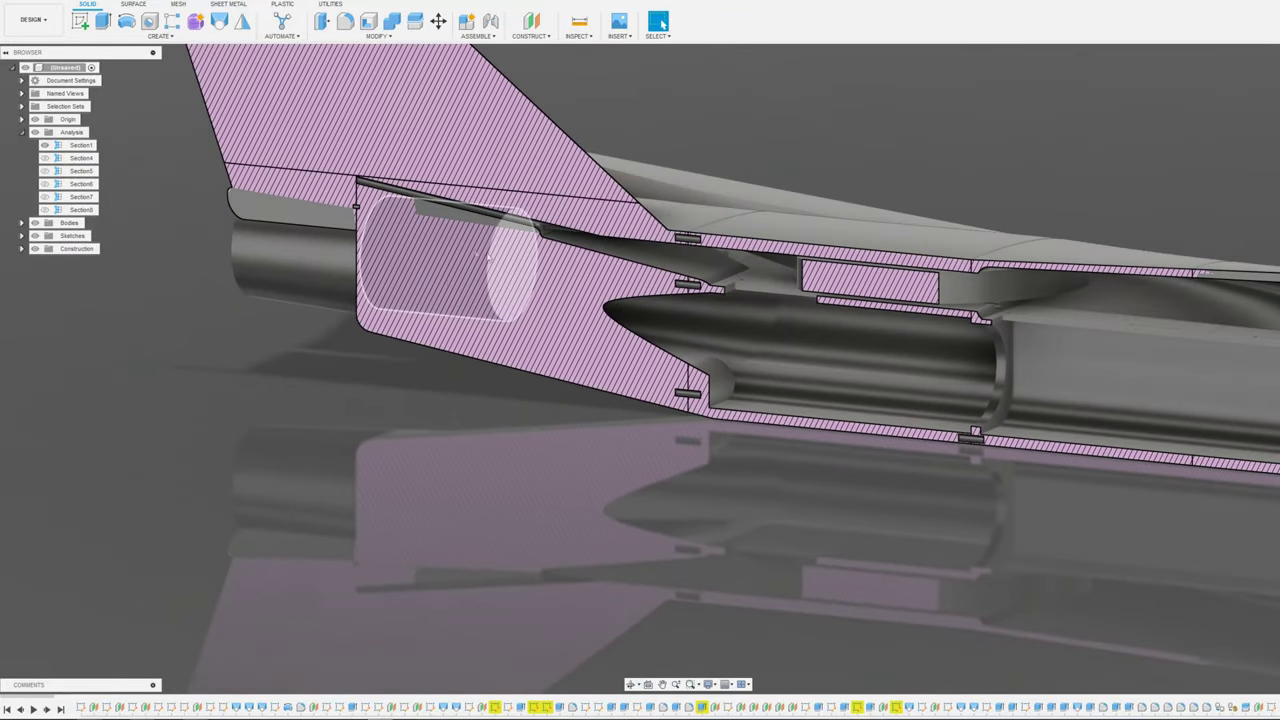
middle_click_drag(441, 270, 870, 252, "shift")
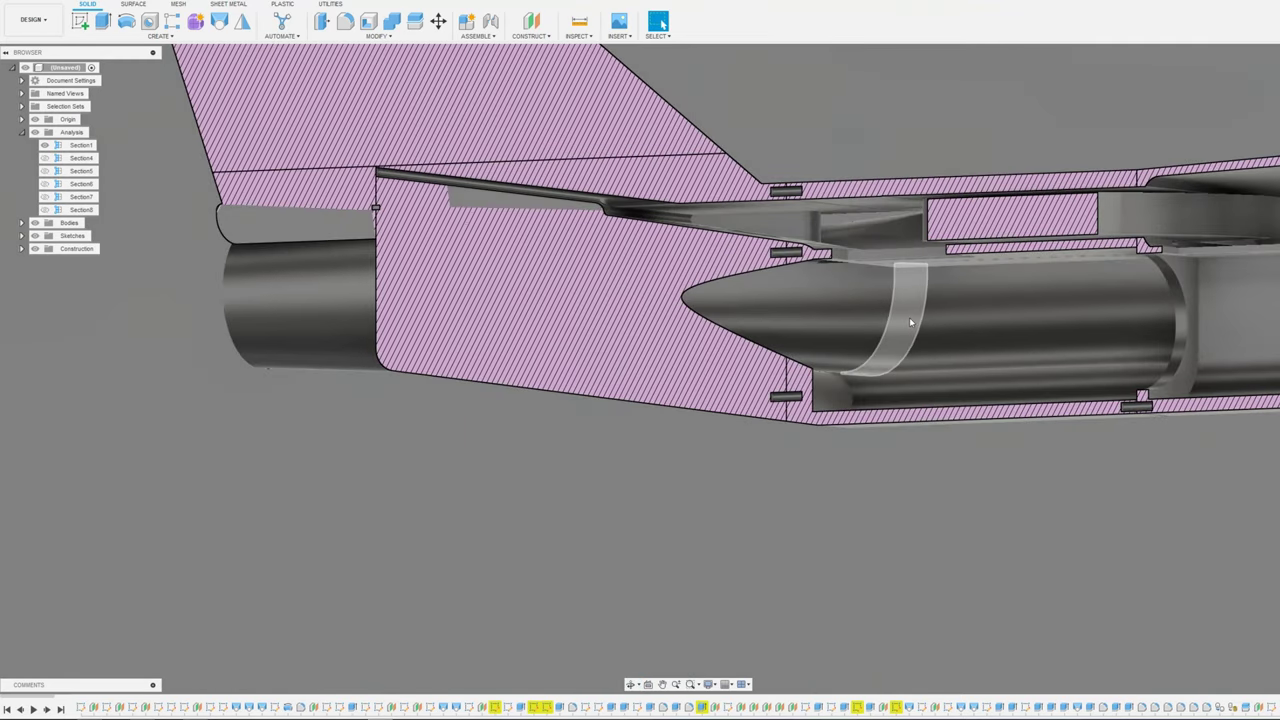
middle_click_drag(909, 317, 815, 375, "shift")
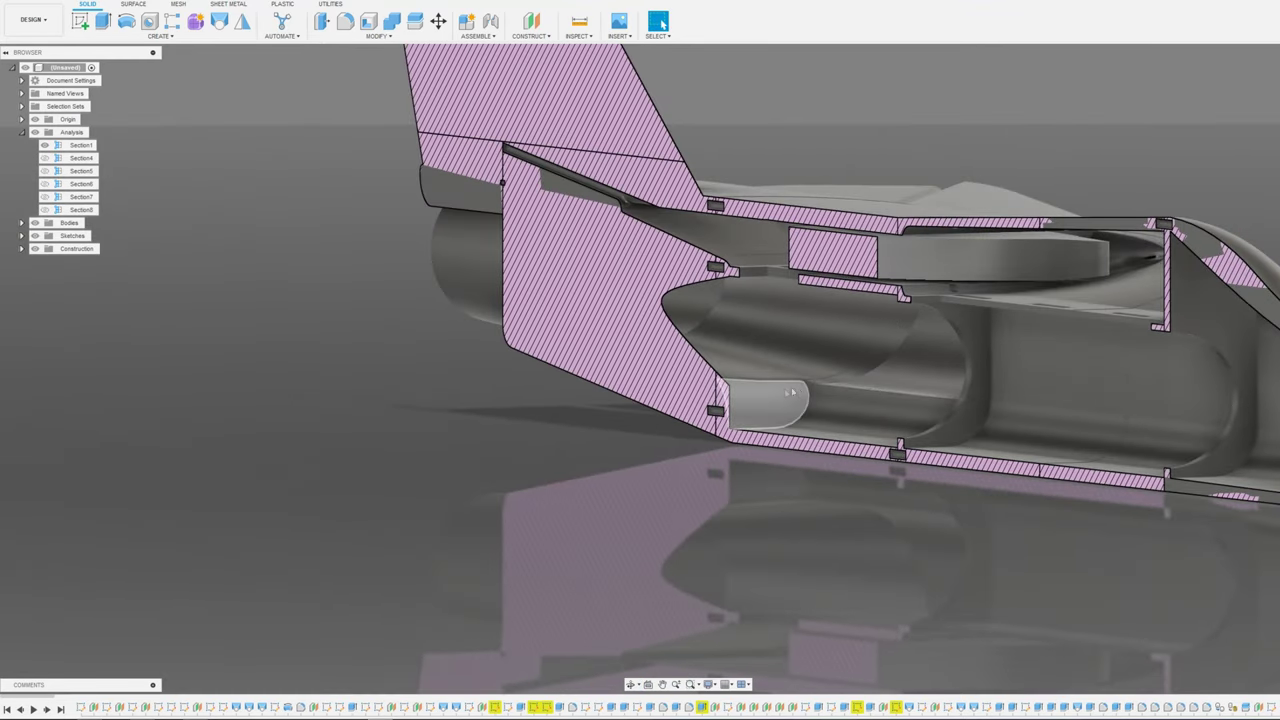
Examine the front opening of the engine nacelle and its outer skin along the lower fuselage
middle_click_drag(738, 270, 905, 205, "shift")
middle_click_drag(590, 300, 750, 288, "shift")
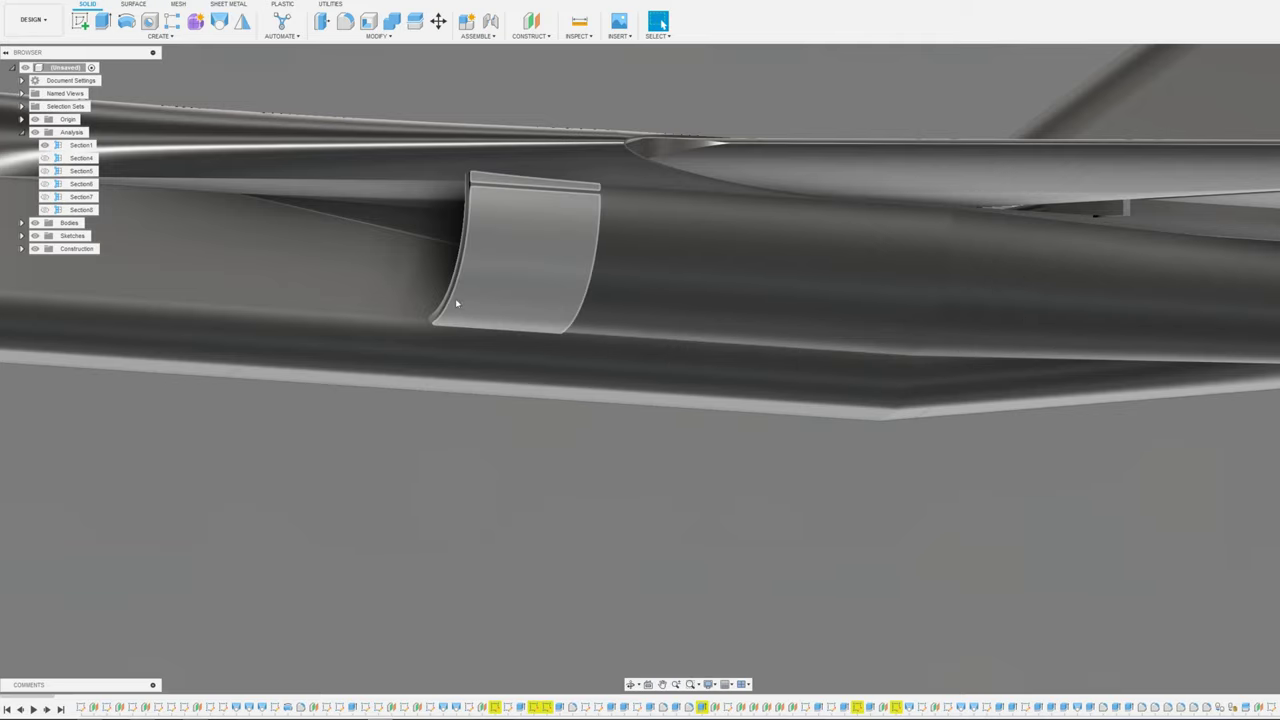
scroll(754, 375, "down", 5)
middle_click_drag(737, 340, 723, 274, "shift")
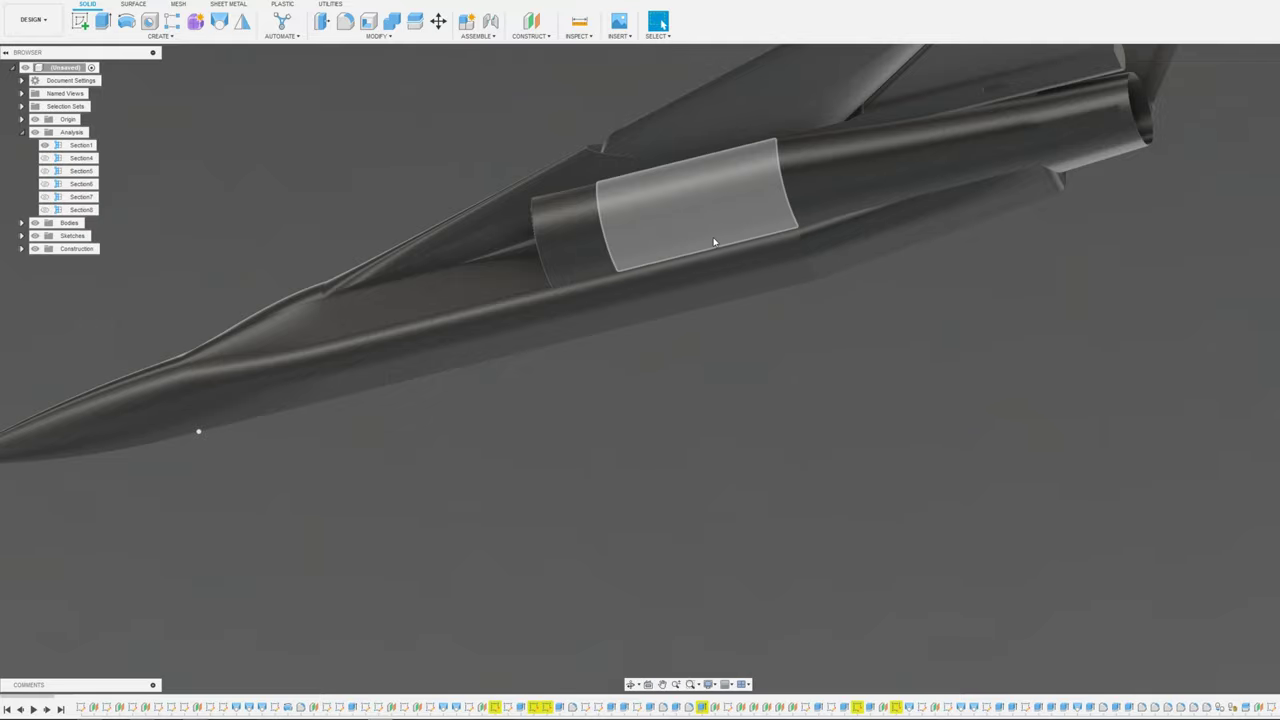
Examine the curved lower wall of the rear cavity in section, along with the exhaust tube beside the solid tail block
middle_click_drag(663, 223, 571, 263, "shift")
scroll(643, 214, "up", 3)
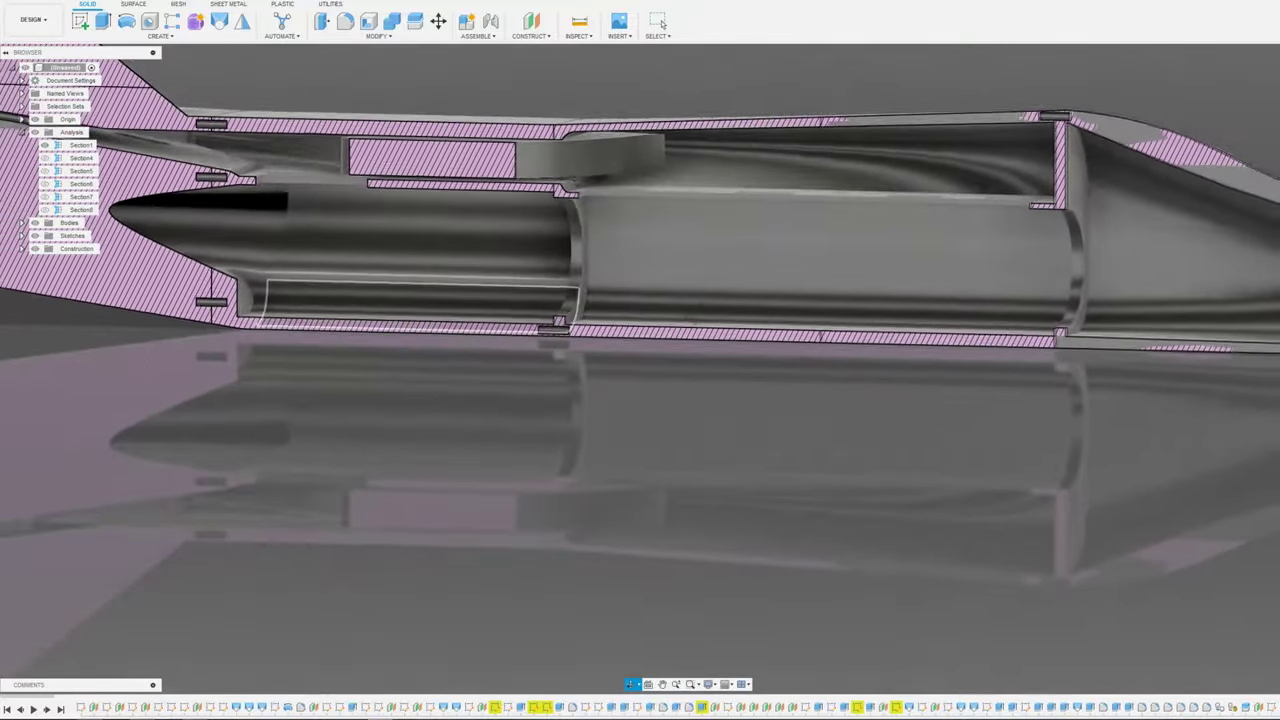
middle_click_drag(572, 290, 630, 246, "shift")
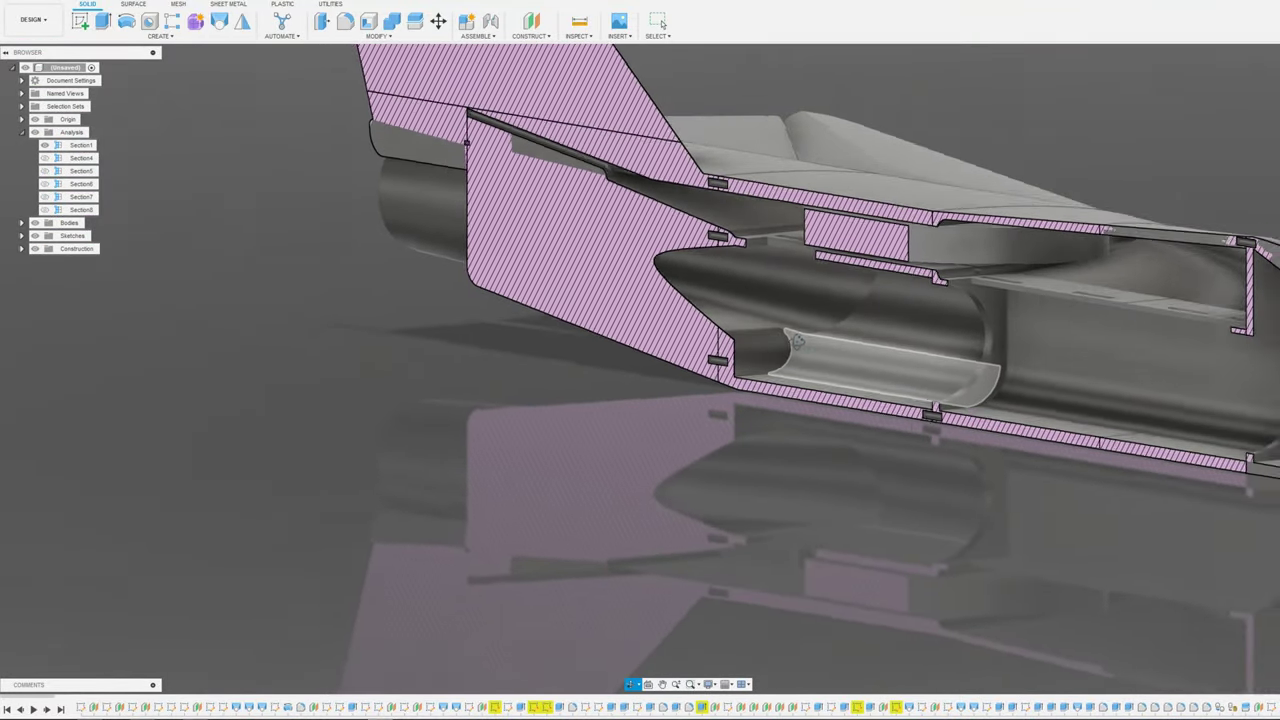
scroll(872, 304, "up", 4)
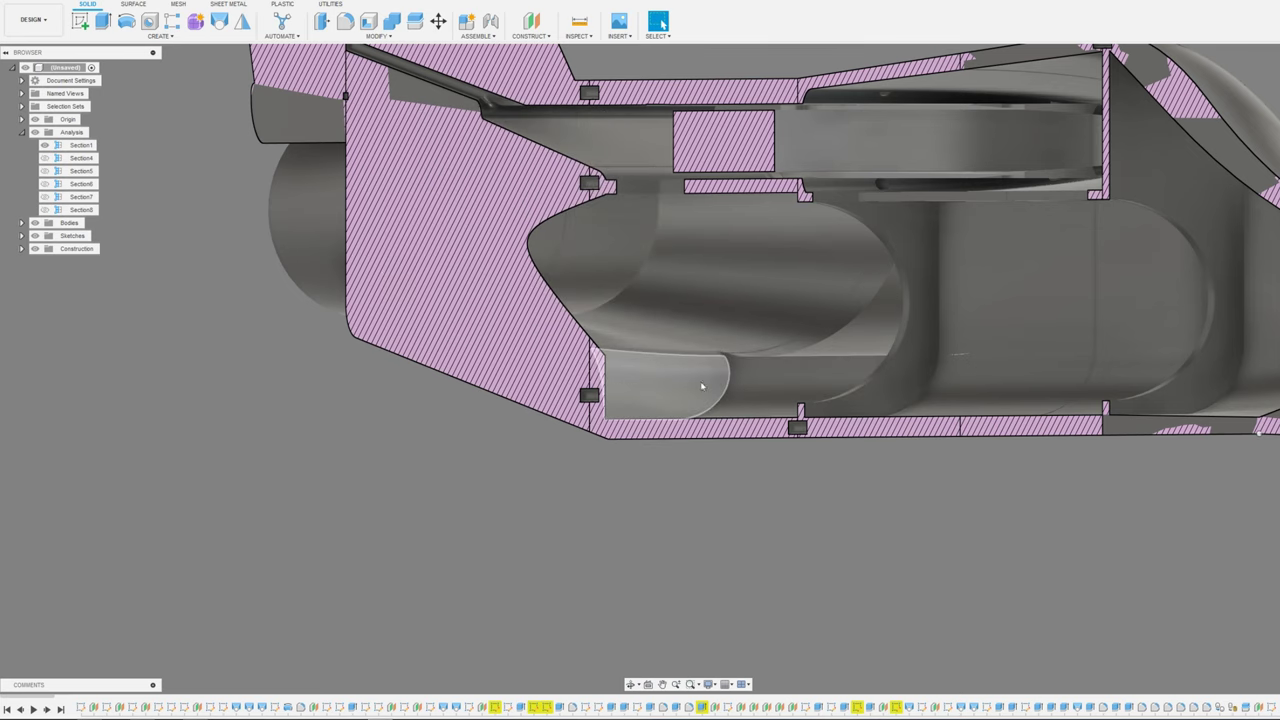
scroll(610, 248, "down", 3)
scroll(614, 252, "up", 2)
middle_click_drag(616, 254, 676, 312)
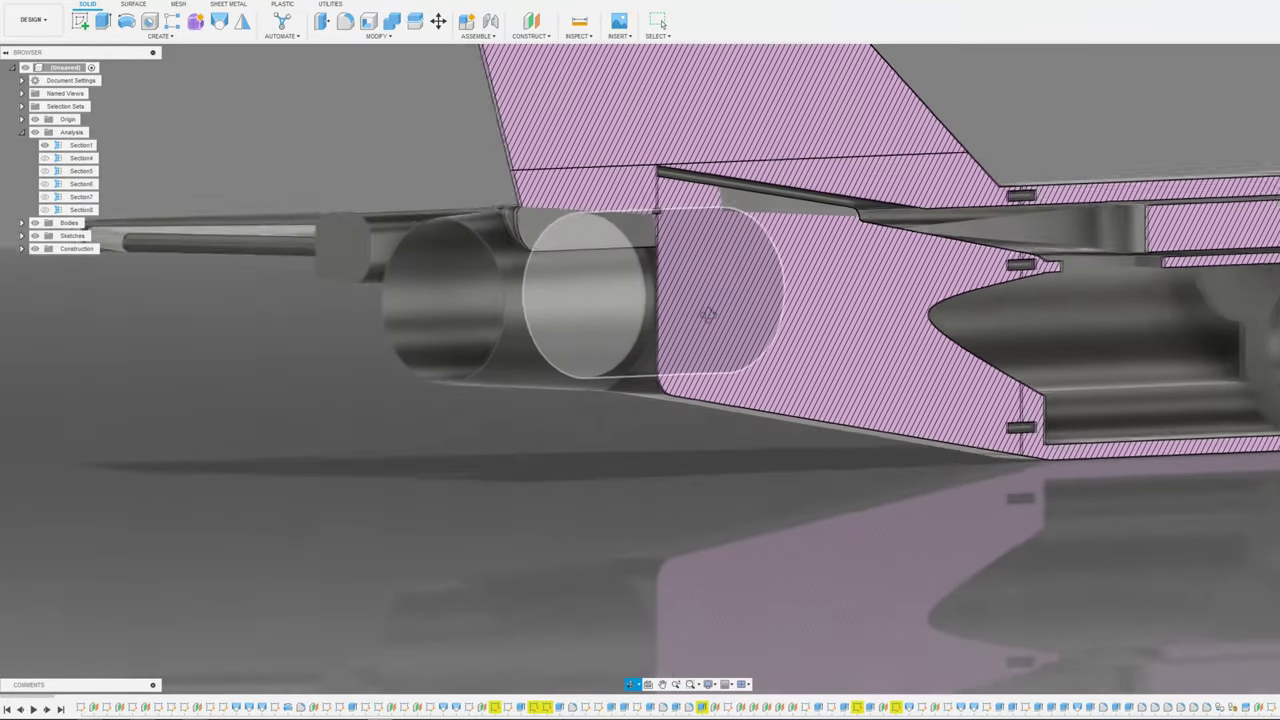
Examine the unsectioned rear of the jet from above, around the twin exhaust nozzles, the vertical fin and the elevons
middle_click_drag(710, 315, 737, 322, "shift")
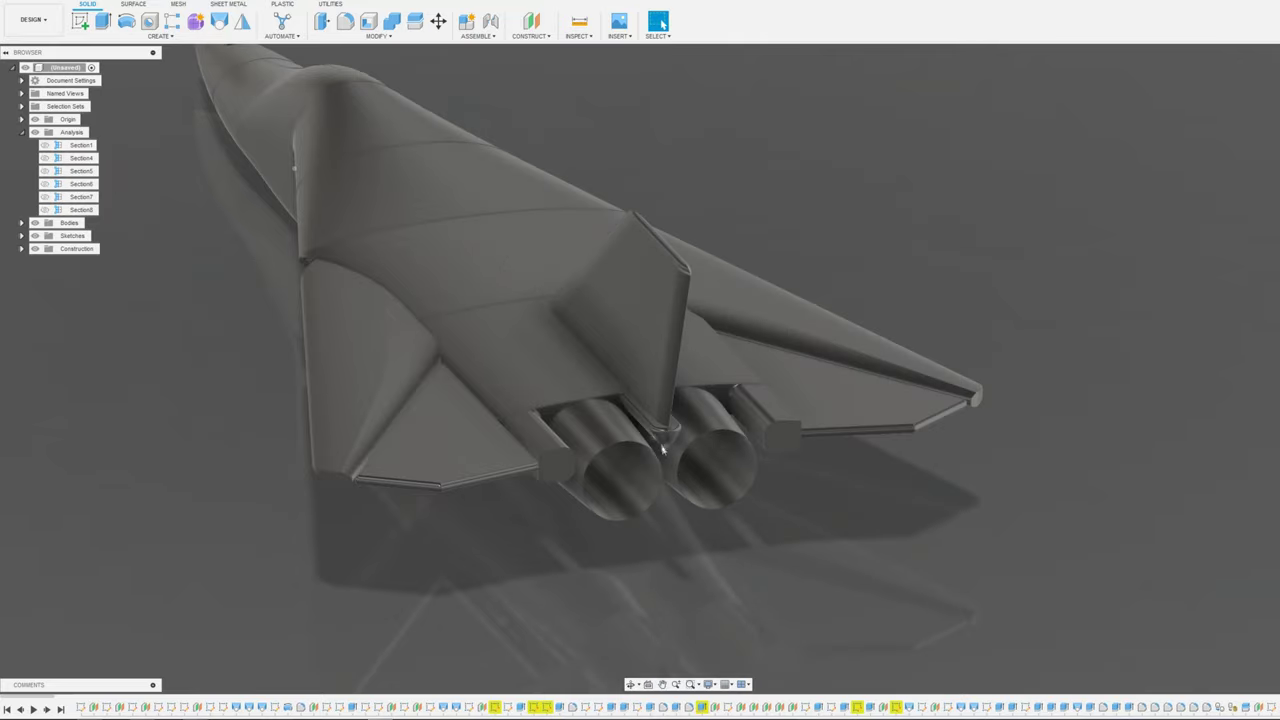
scroll(602, 524, "up", 5)
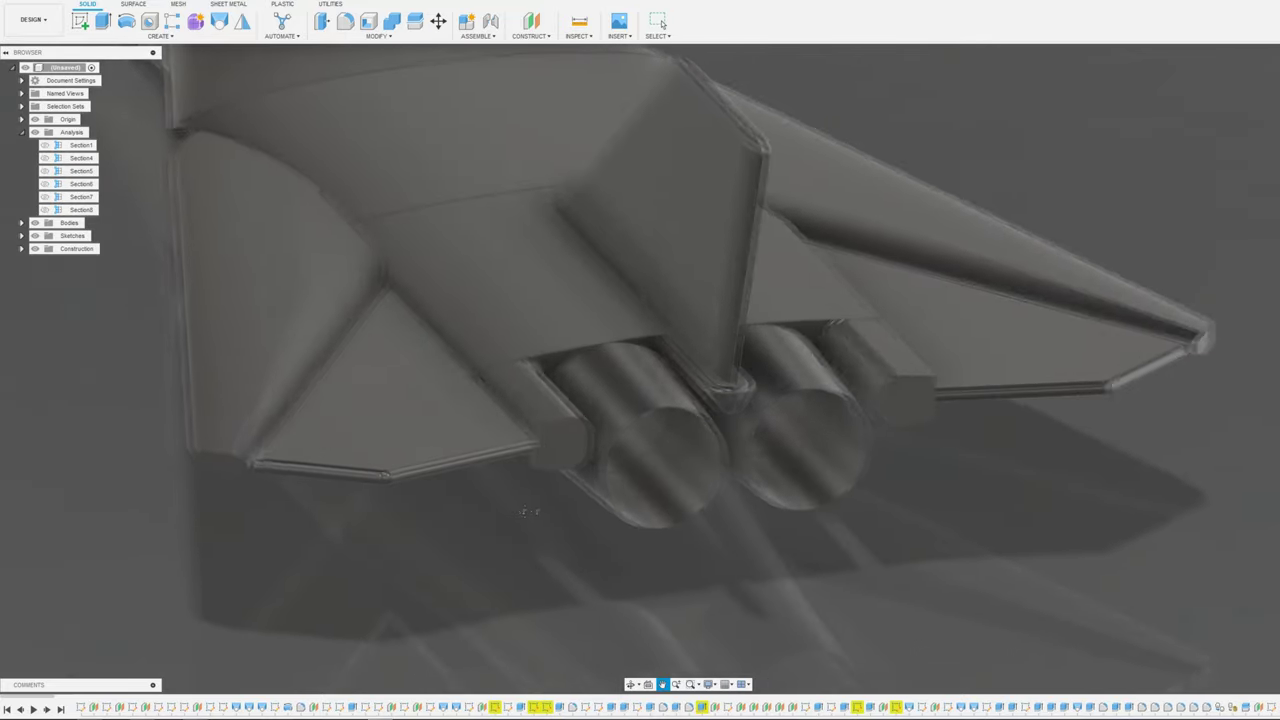
middle_click_drag(602, 524, 637, 574, "shift")
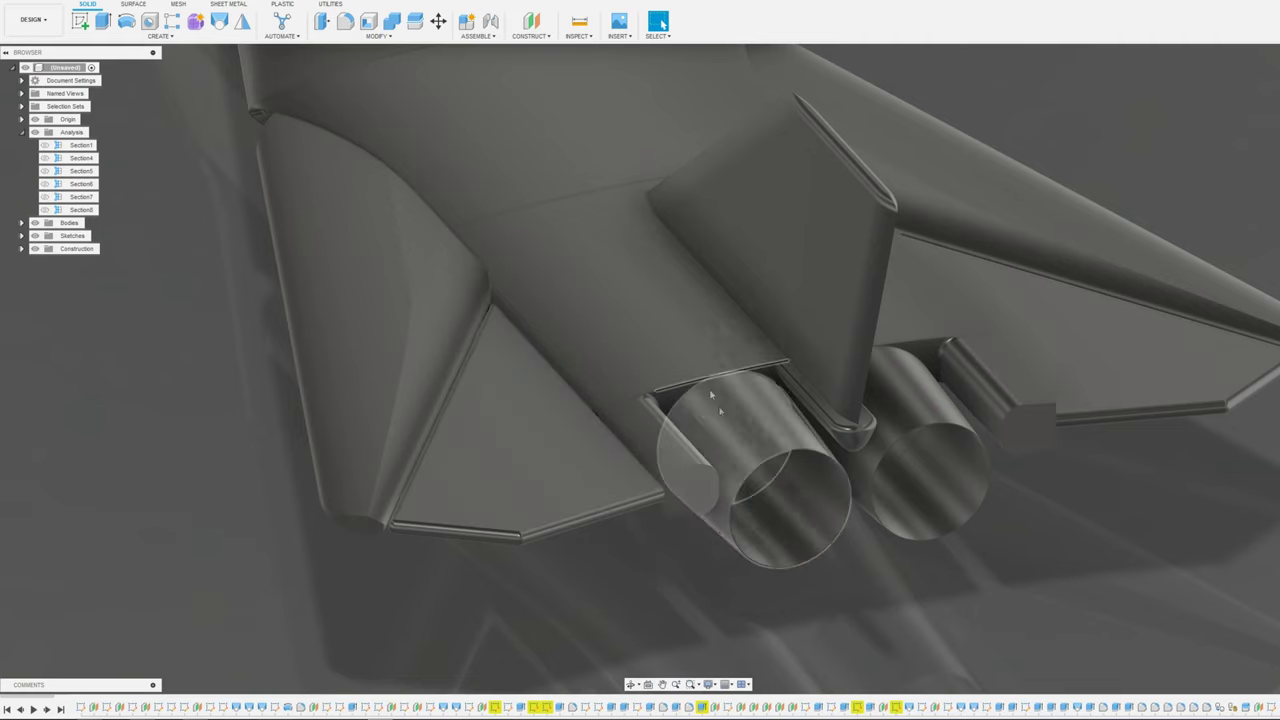
middle_click_drag(918, 540, 900, 462, "shift")
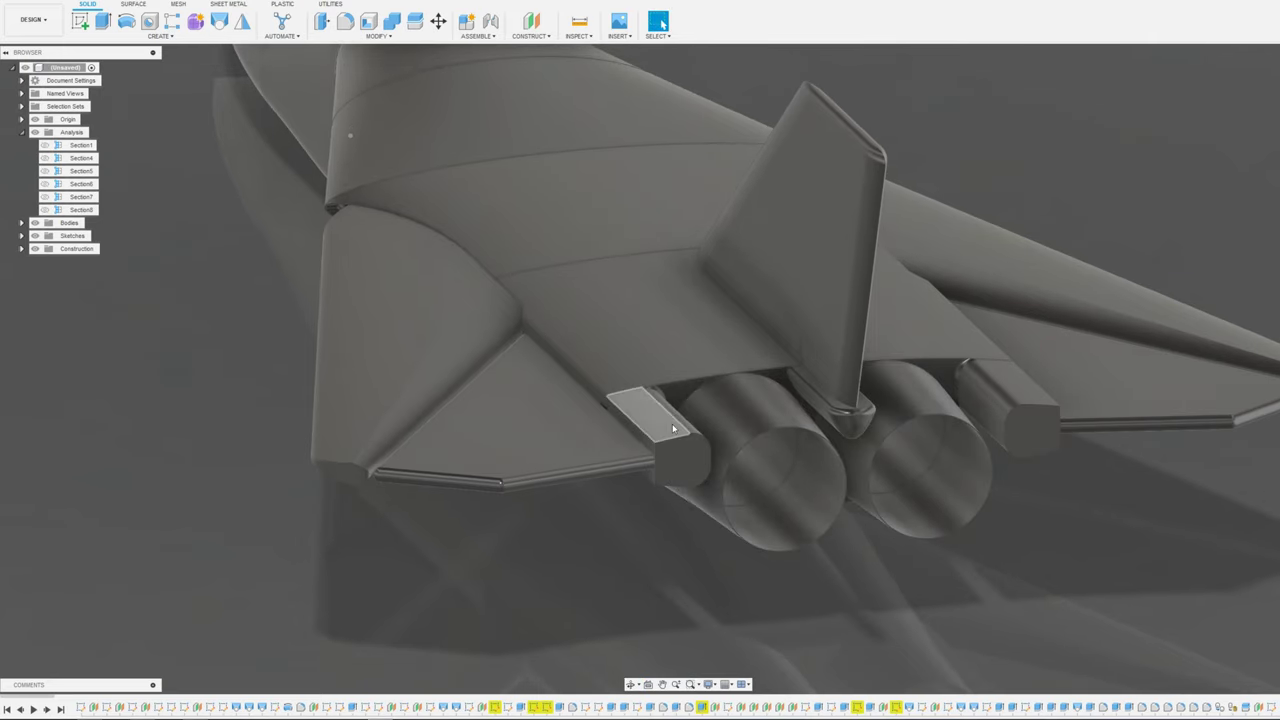
Examine the rounded tip of the rudder extension between the two exhaust nozzles
middle_click_drag(878, 477, 677, 382, "shift")
scroll(656, 427, "up", 5)
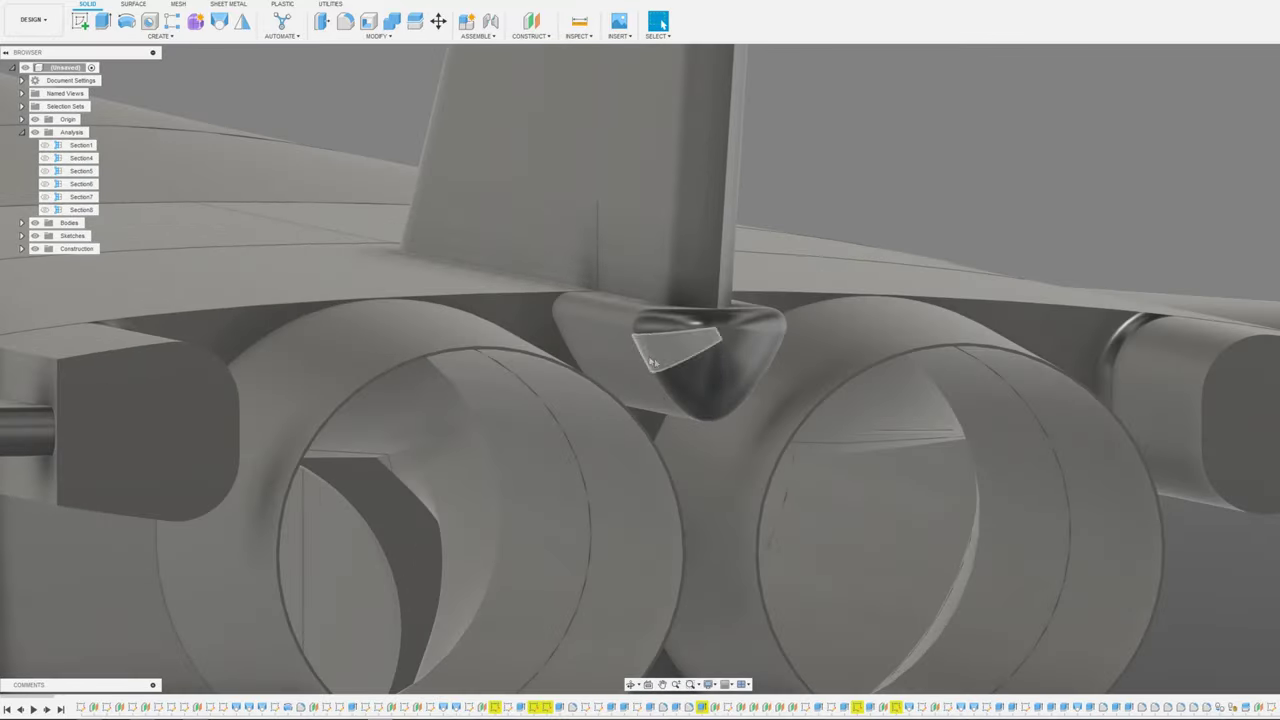
scroll(673, 394, "up", 4)
middle_click_drag(683, 463, 640, 235)
mouse_move(637, 450)
middle_mouse_down("shift")
mouse_move(621, 414)
mouse_move(622, 436)
middle_mouse_up("shift")
scroll(696, 560, "down", 5)
Look into both exhaust nozzles from behind, comparing them with the elevon extensions beside them
middle_click_drag(696, 560, 705, 612, "shift")
middle_click_drag(523, 374, 609, 376)
scroll(697, 416, "up", 2)
scroll(697, 416, "up", 1)
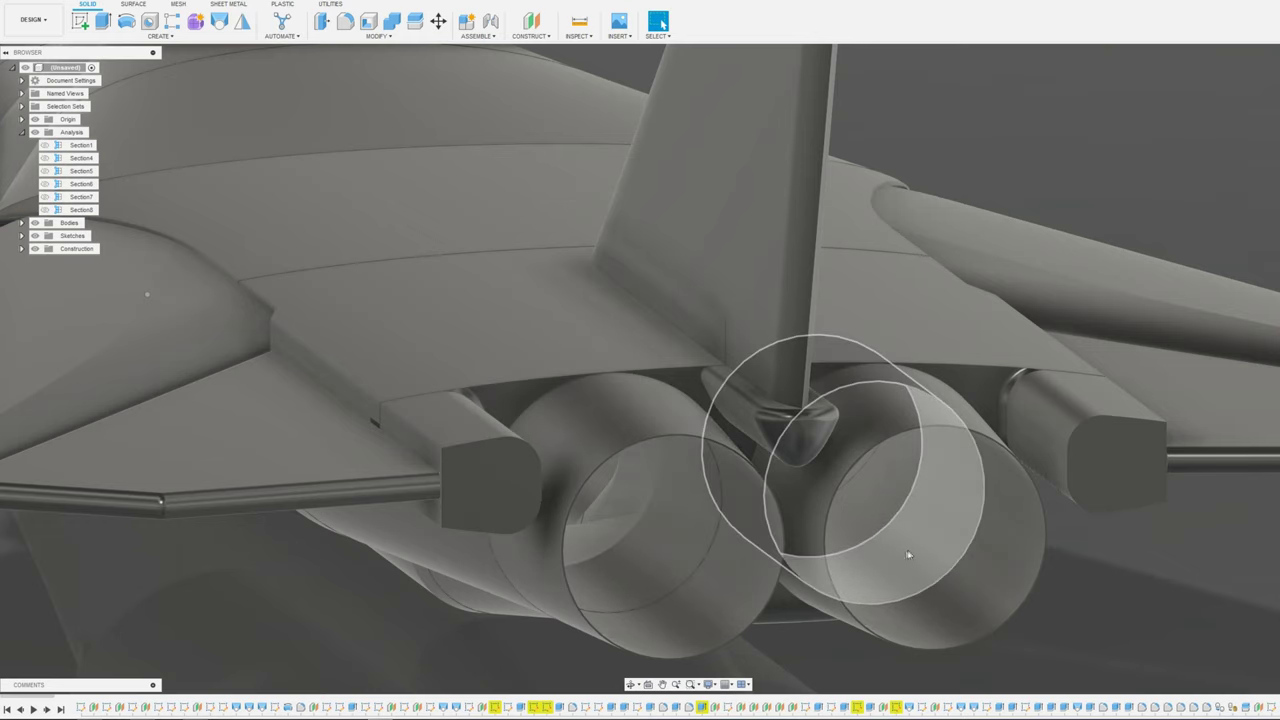
middle_click_drag(951, 566, 798, 521)
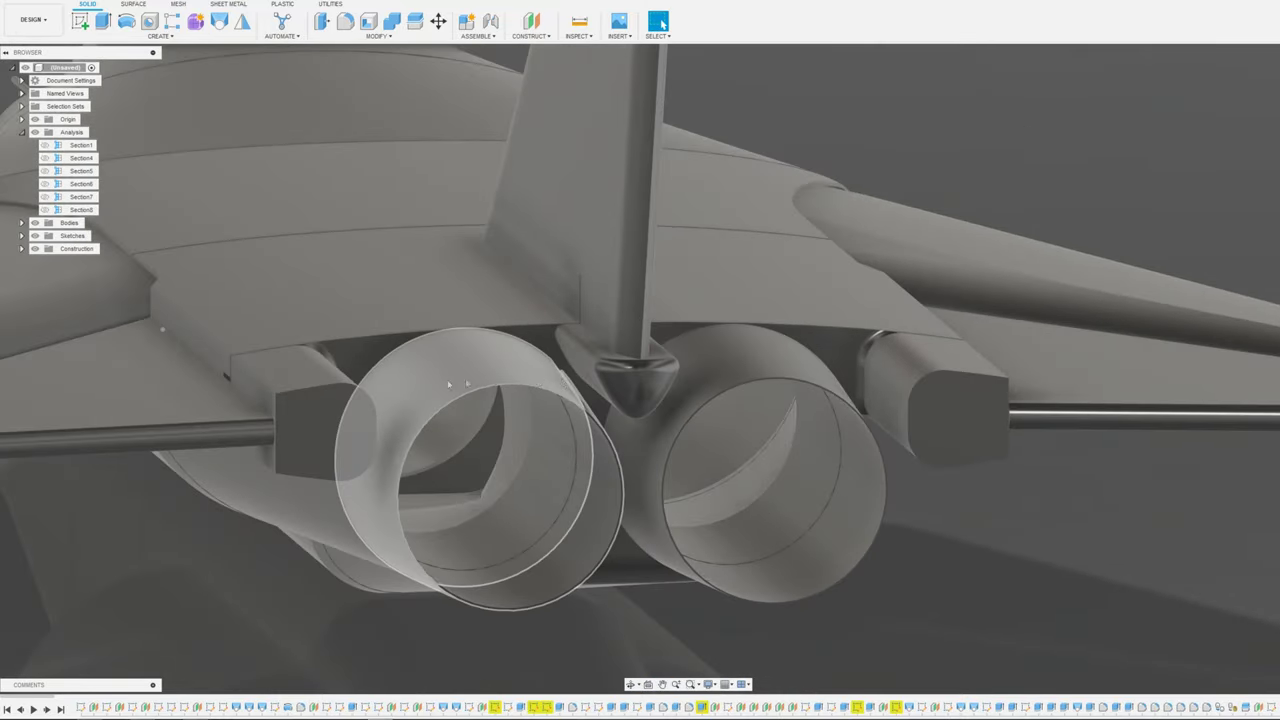
mouse_move(722, 468)
middle_mouse_down()
mouse_move(741, 464)
mouse_move(732, 440)
mouse_move(720, 447)
middle_mouse_up()
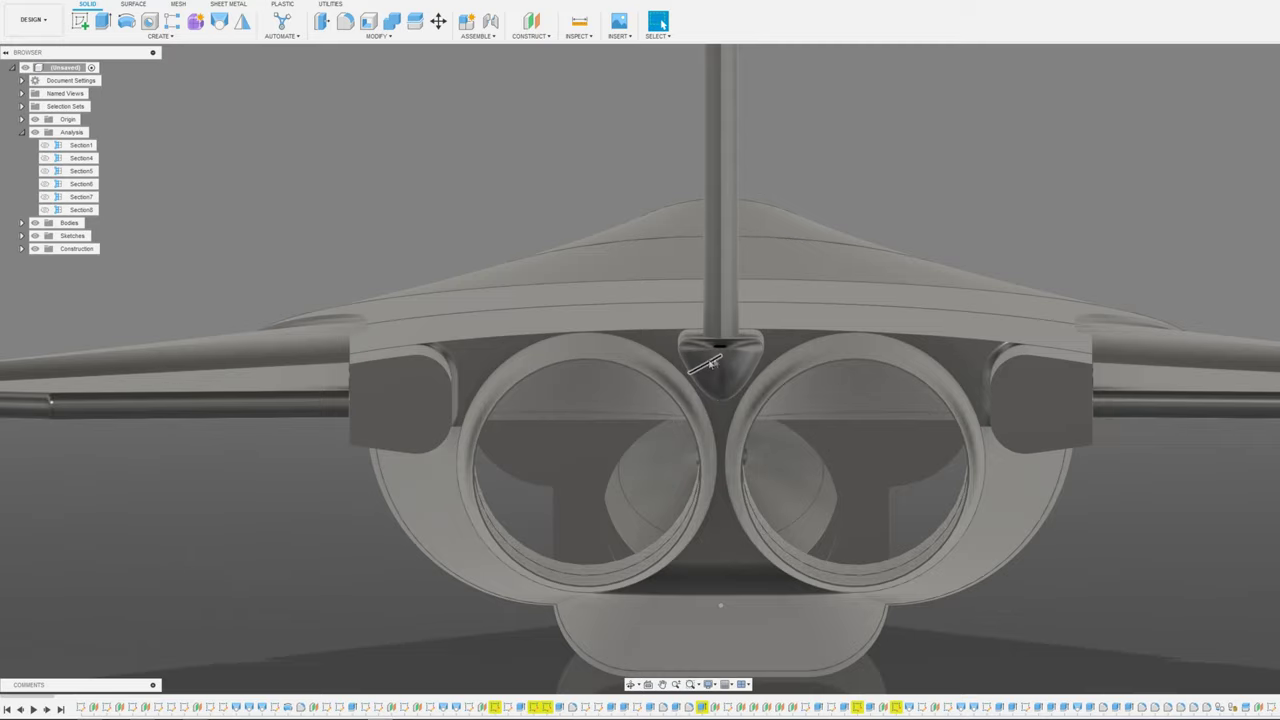
Expand the list of bodies and hide the Exhaust Nozzle body to expose the engine fuselage's rear face
middle_click_drag(690, 385, 934, 523, "shift")
scroll(574, 389, "up", 4)
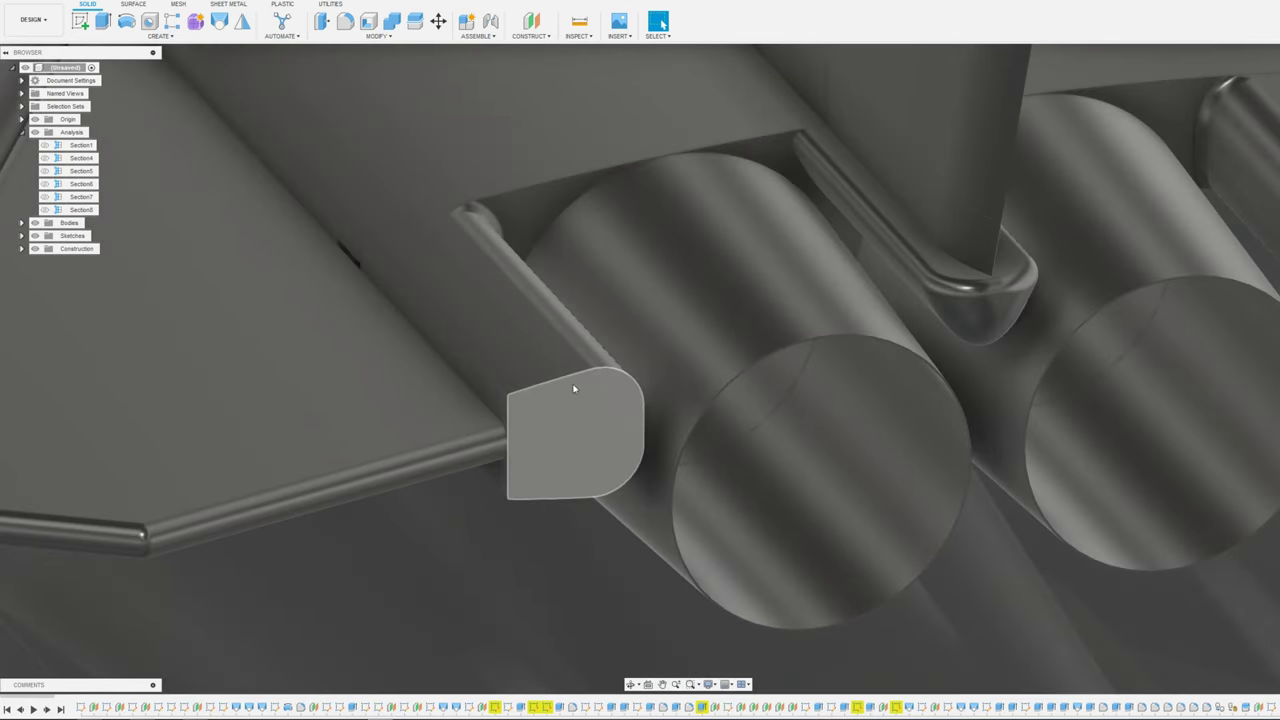
left_click(22, 223)
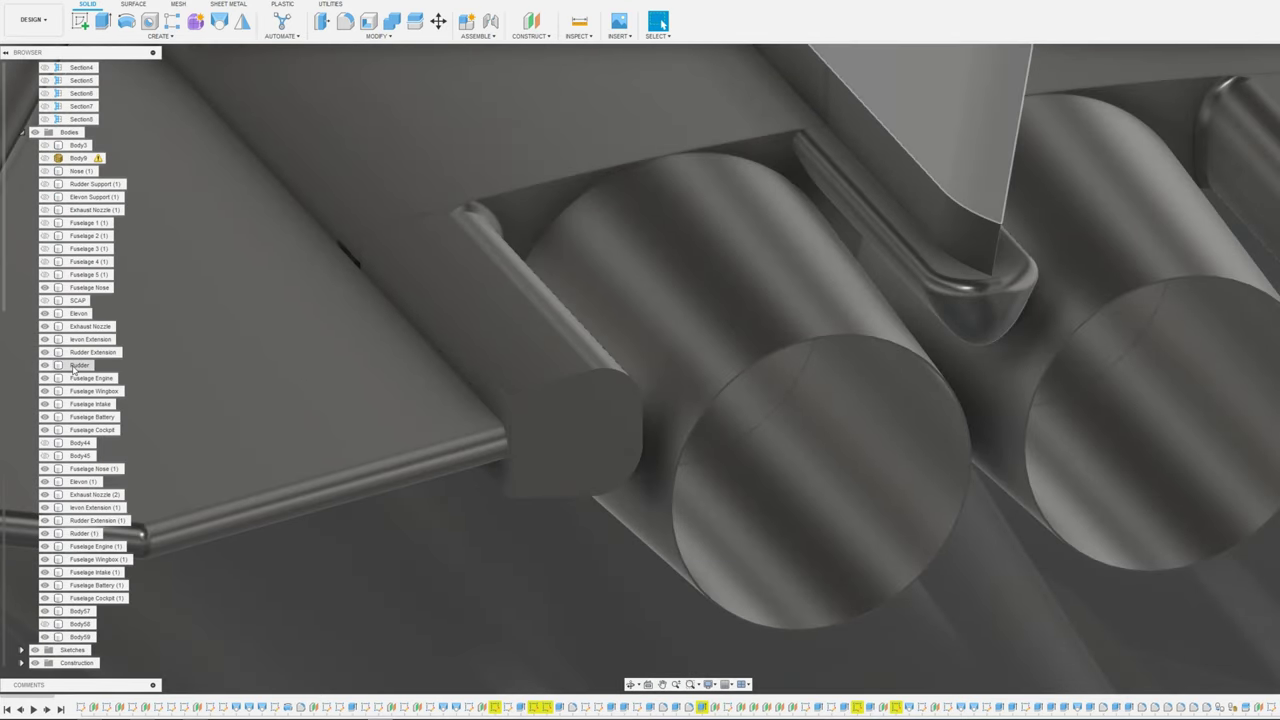
left_click(44, 328)
middle_click_drag(517, 341, 500, 317, "shift")
left_click(772, 280)
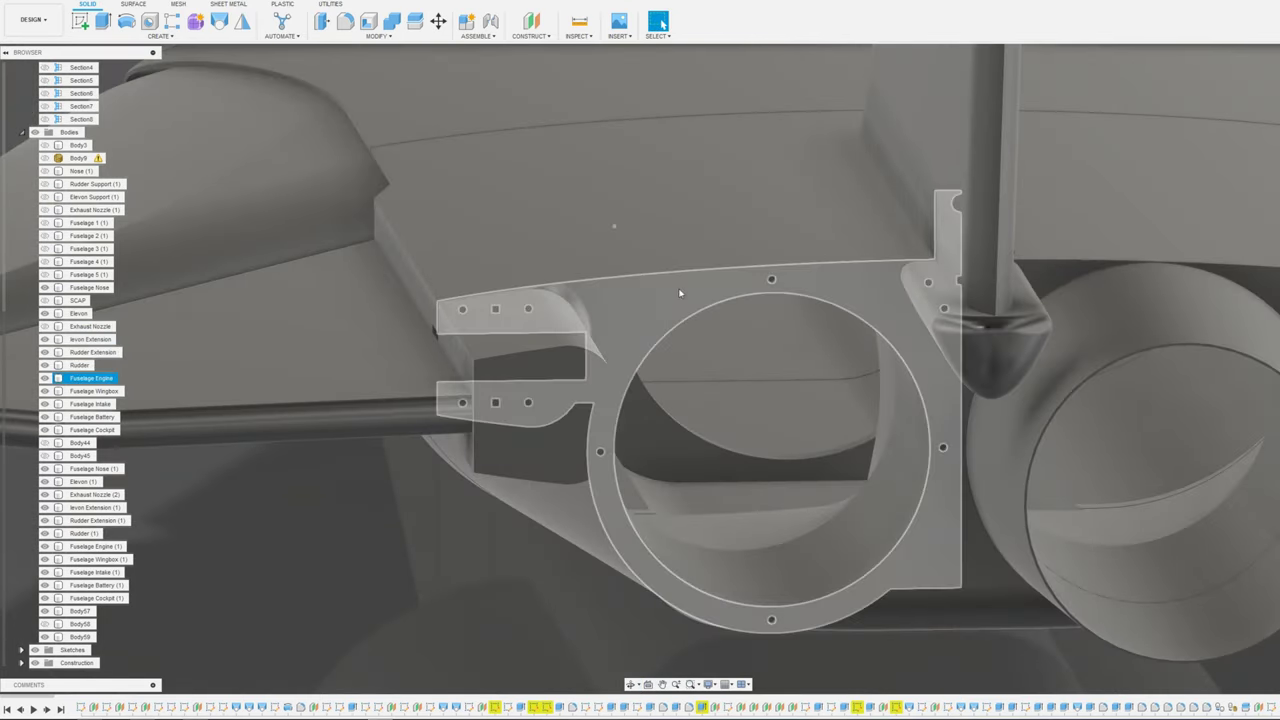
middle_click_drag(681, 291, 687, 314, "shift")
Hide the rudder extension and the elevon extension bodies to uncover the slot beside the elevon root
left_click(78, 313)
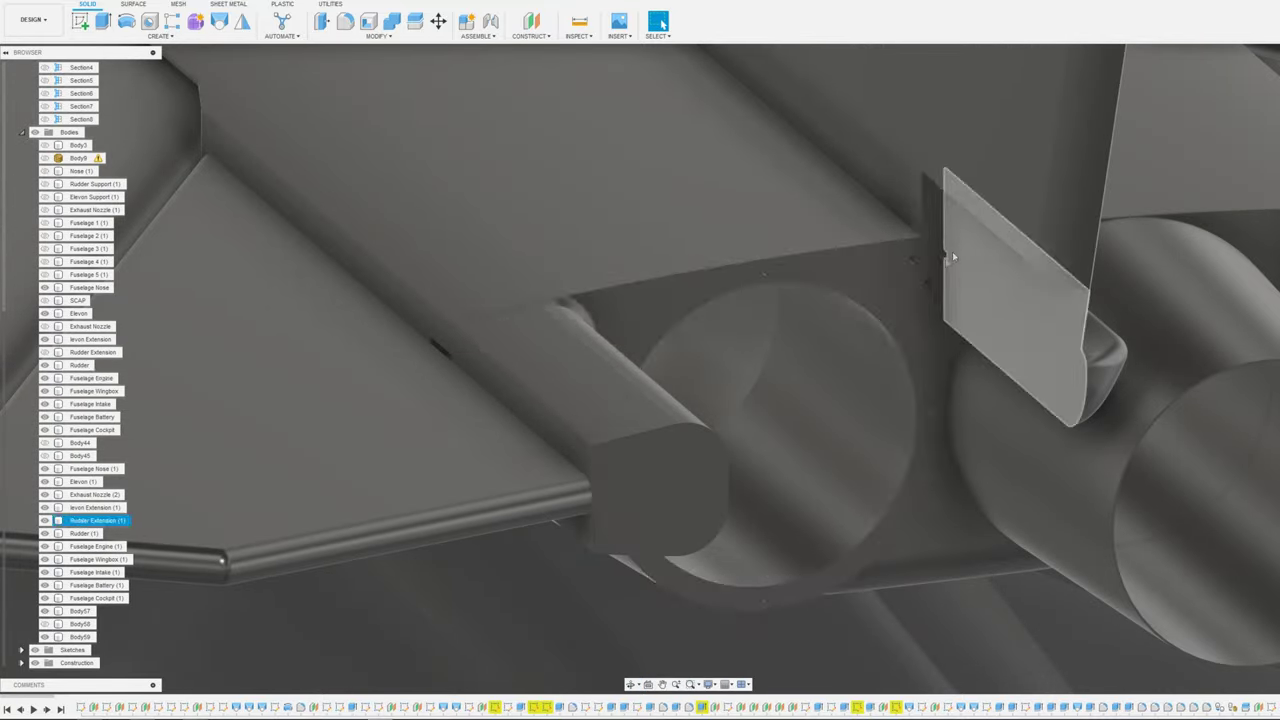
left_click(45, 340)
scroll(542, 382, "up", 4)
middle_click_drag(523, 304, 714, 323, "shift")
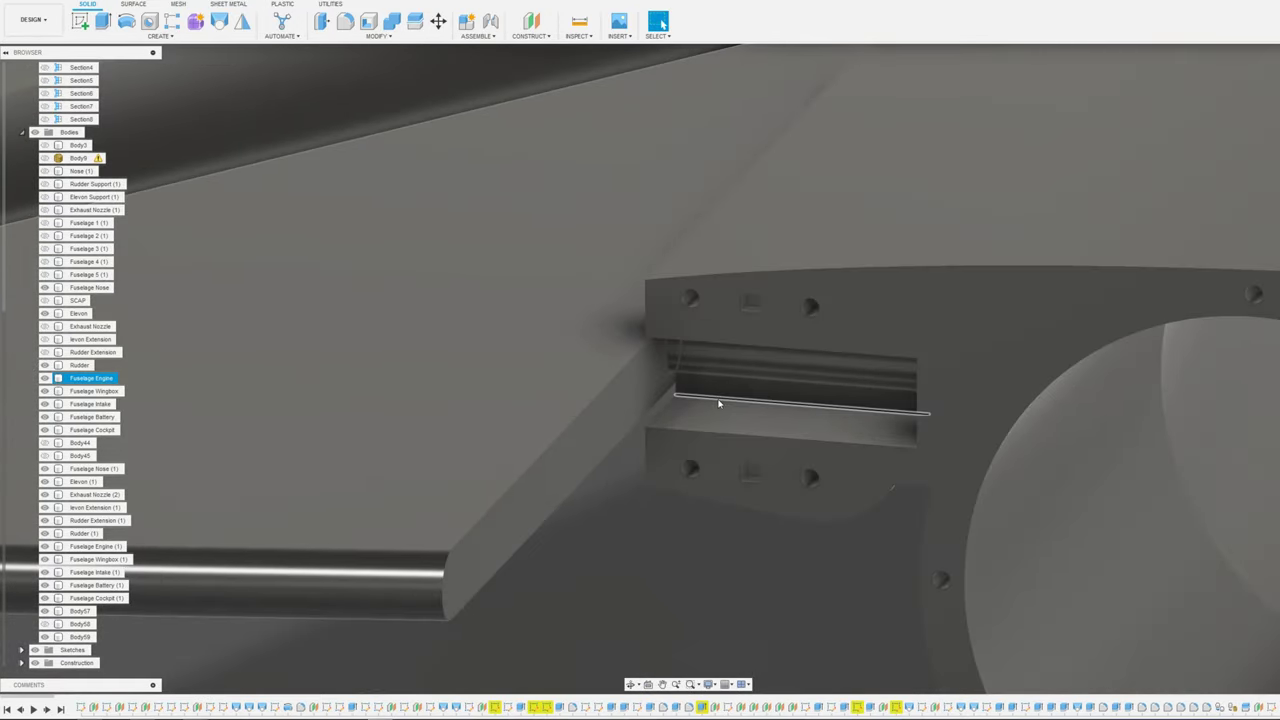
Examine the rear slot in the engine fuselage, its round channel, and the round and square holes above and below it
middle_click_drag(718, 403, 692, 213, "shift")
middle_click_drag(722, 430, 723, 383, "shift")
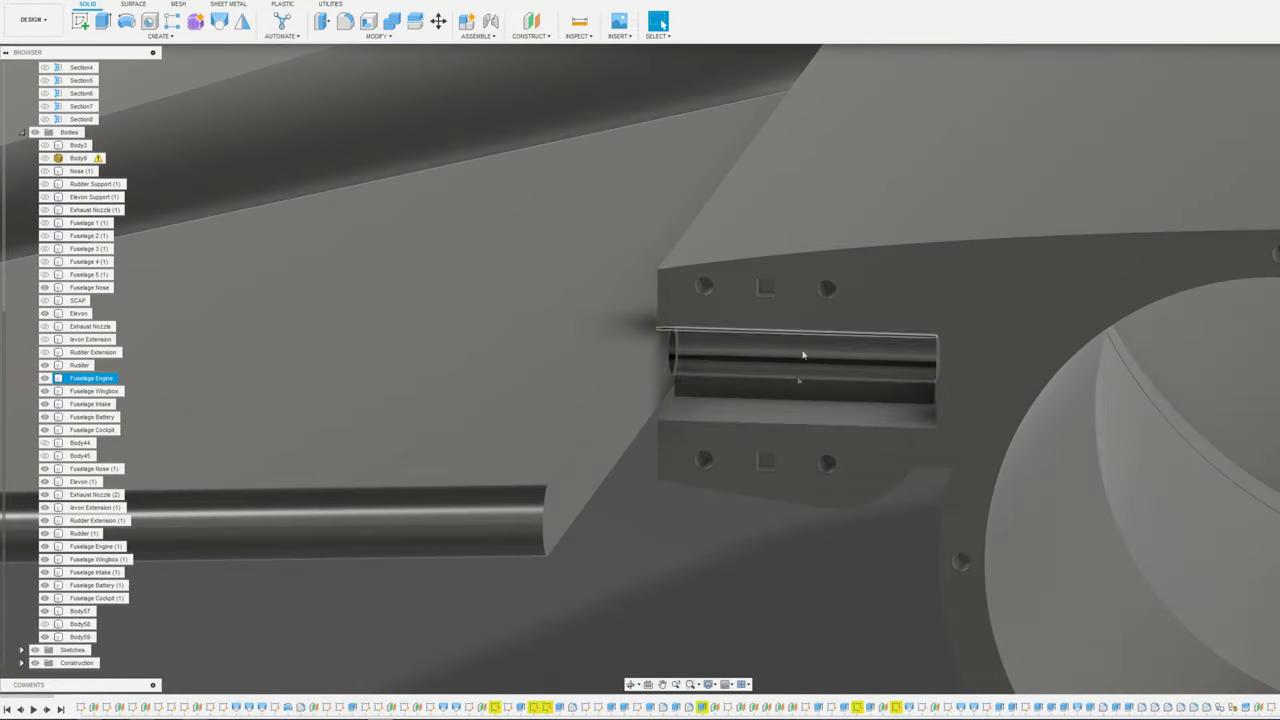
scroll(838, 407, "down", 3)
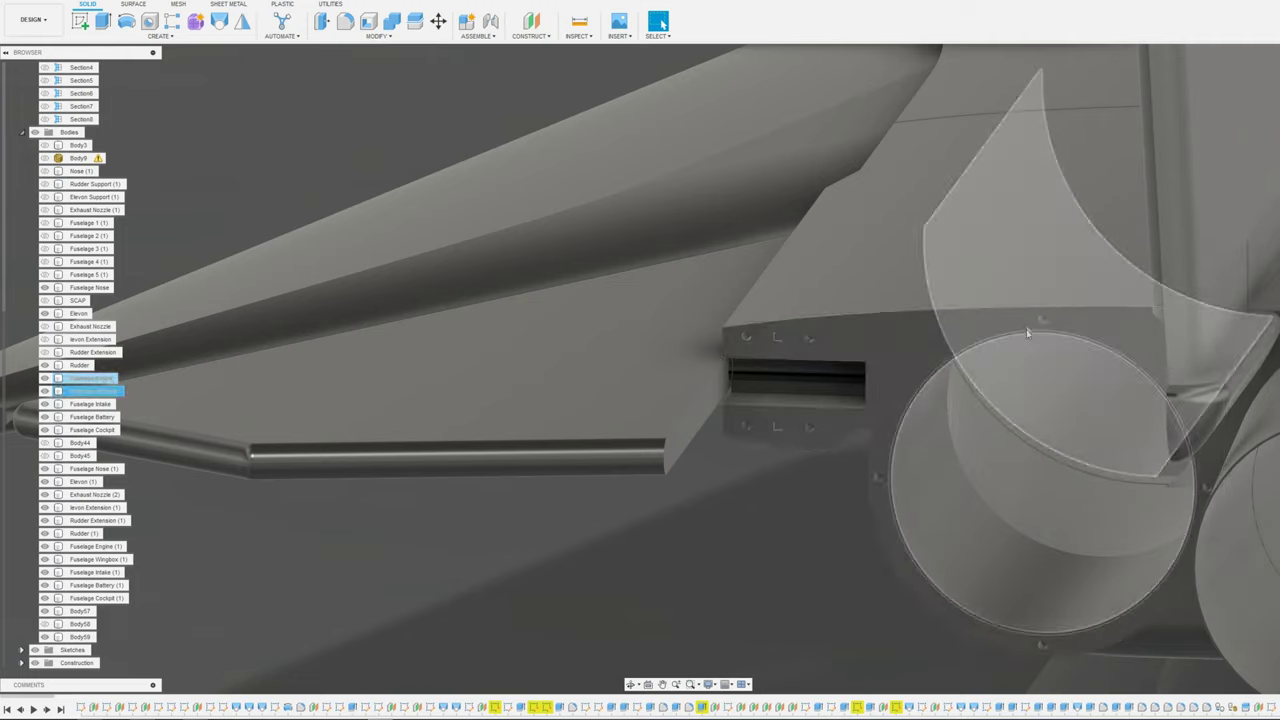
scroll(768, 384, "up", 2)
scroll(768, 384, "up", 2)
middle_click_drag(745, 366, 751, 286, "shift")
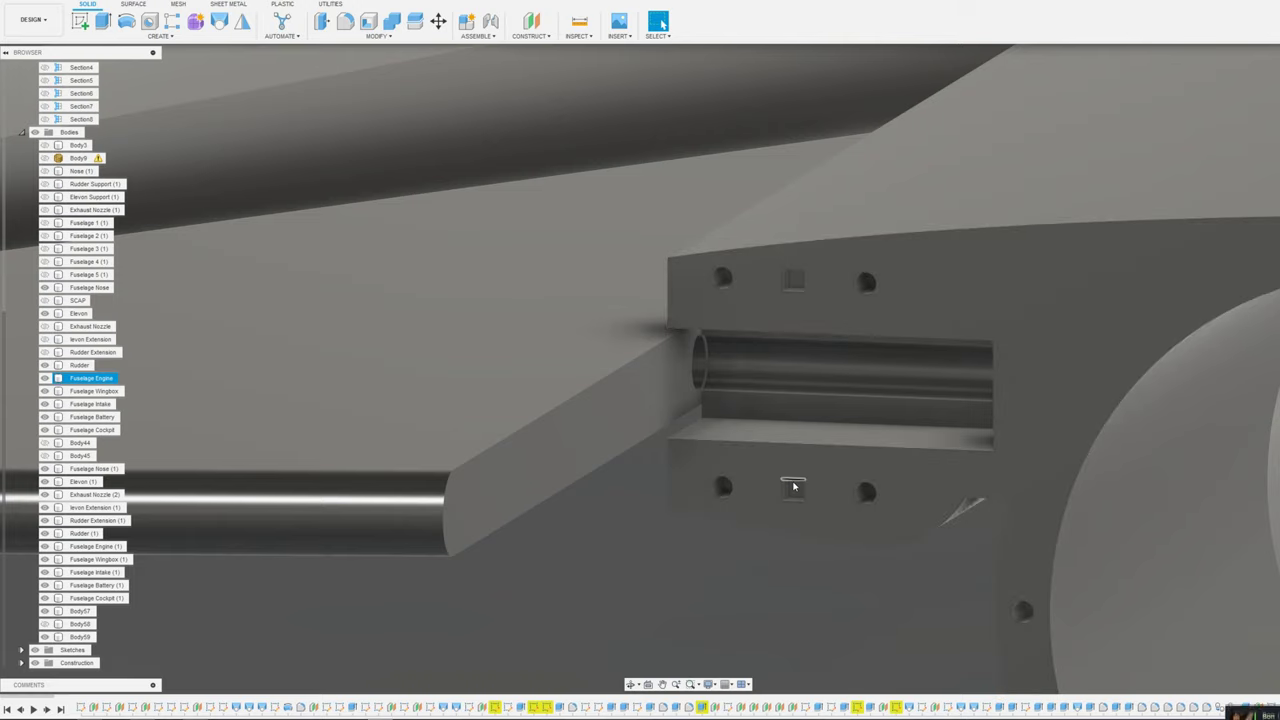
middle_click_drag(712, 393, 721, 317, "shift")
scroll(777, 376, "up", 4)
scroll(537, 337, "down", 2)
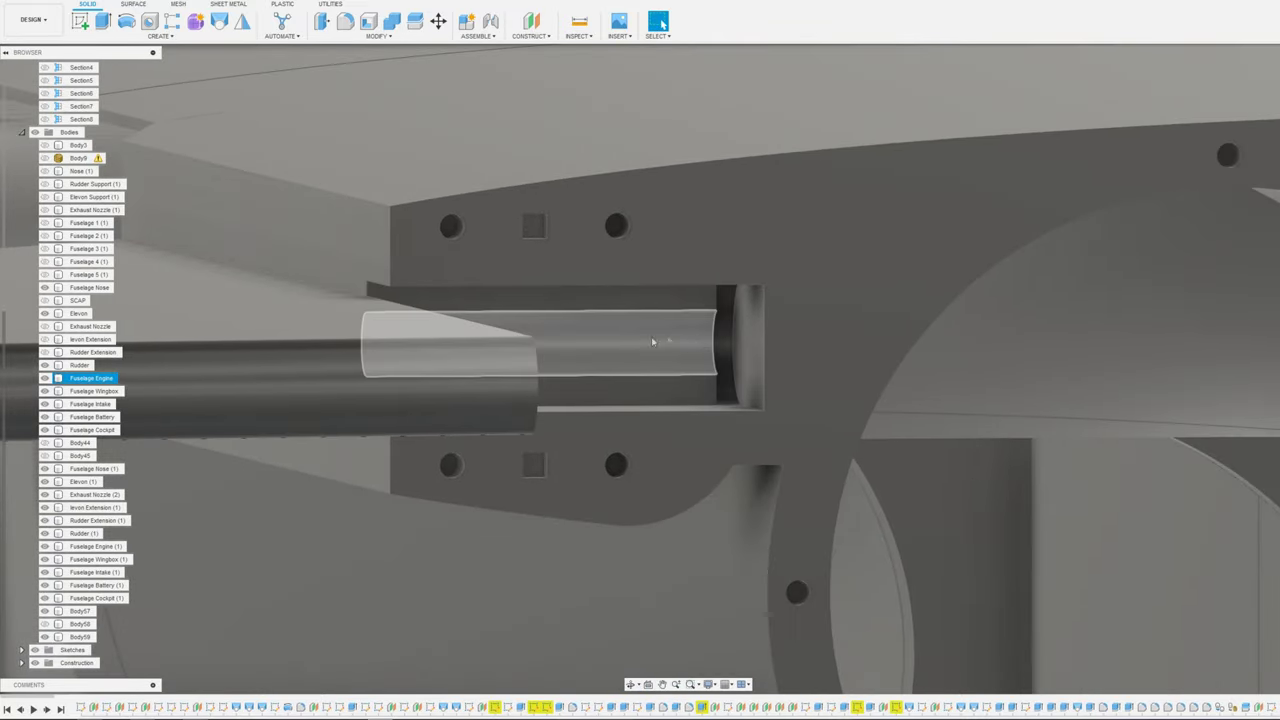
Examine the end of the rear slot from over the elevon, along the edge where elevon and fuselage meet
middle_click_drag(648, 341, 757, 390, "shift")
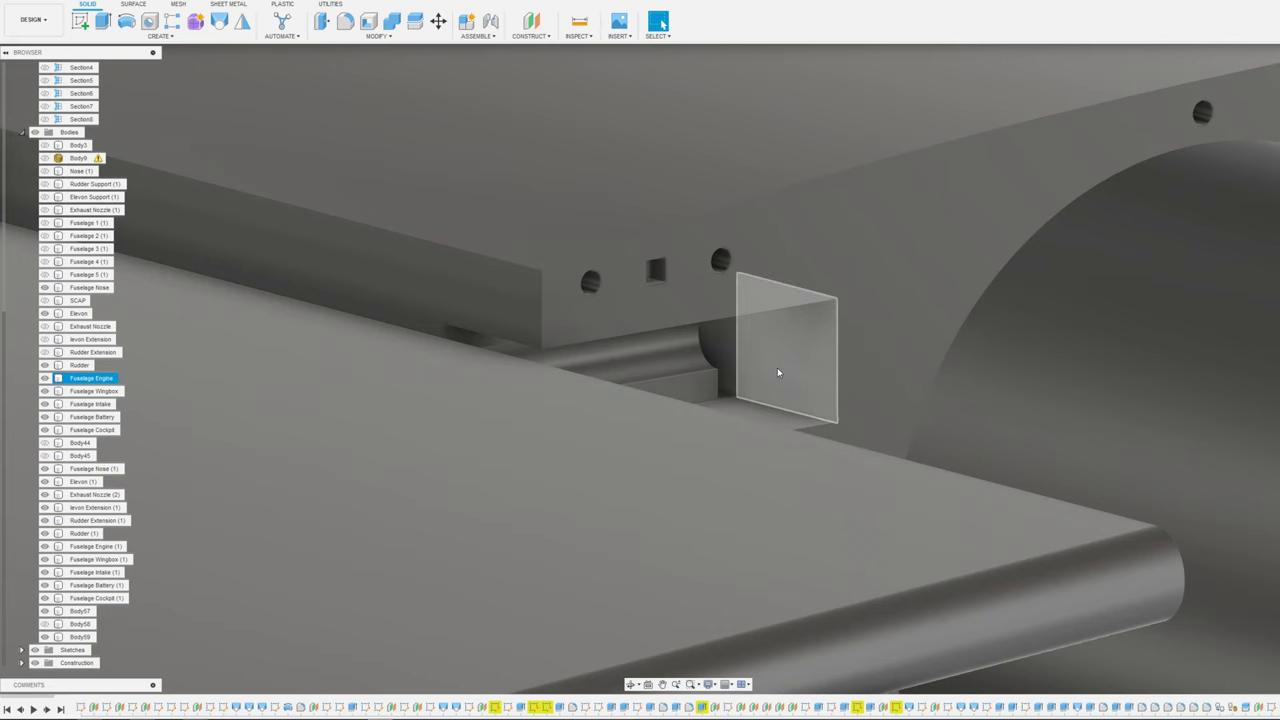
middle_click_drag(753, 358, 644, 403, "shift")
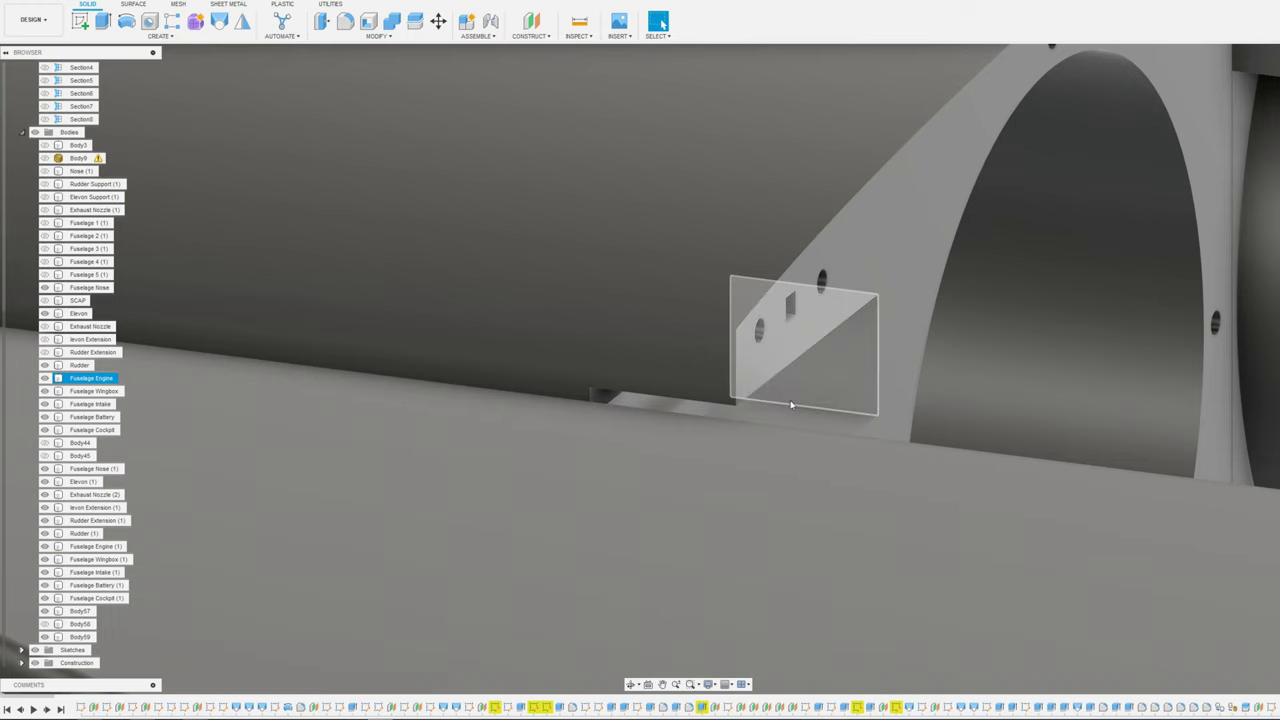
middle_click_drag(790, 405, 727, 413, "shift")
scroll(727, 413, "down", 2)
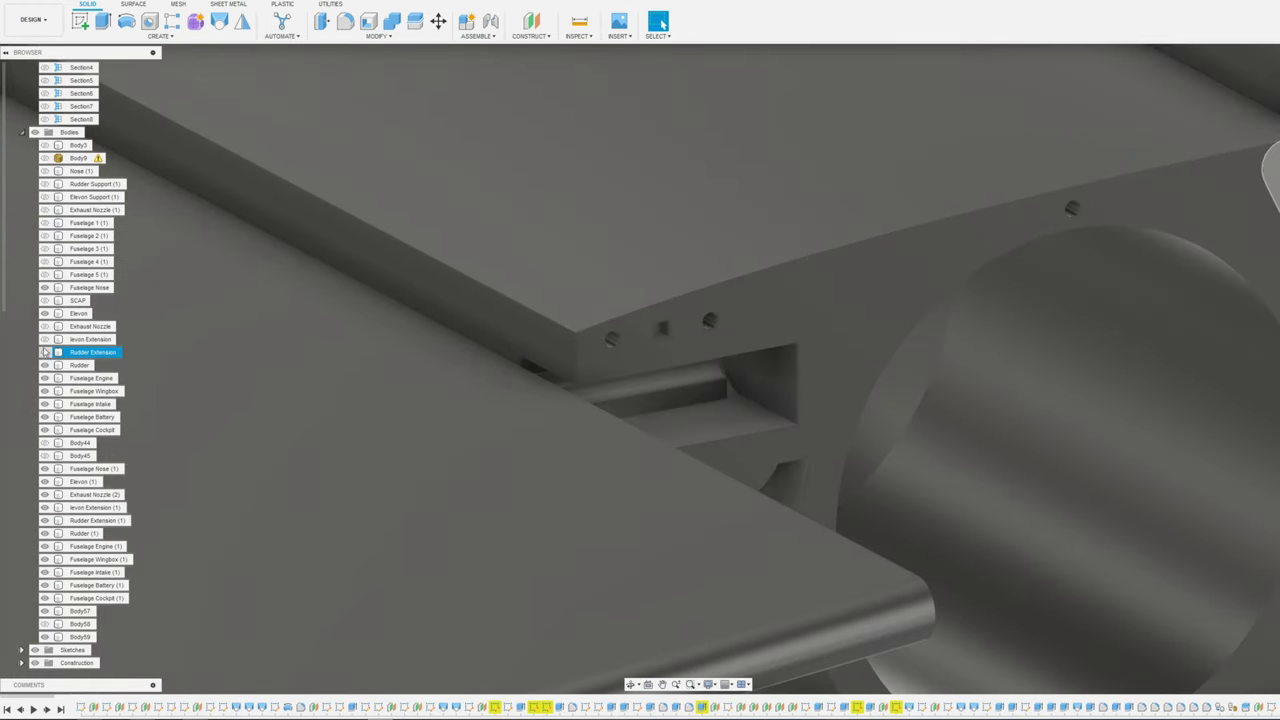
Show the elevon extension briefly to check its fit along the elevon root, and hide it again
left_click(44, 339)
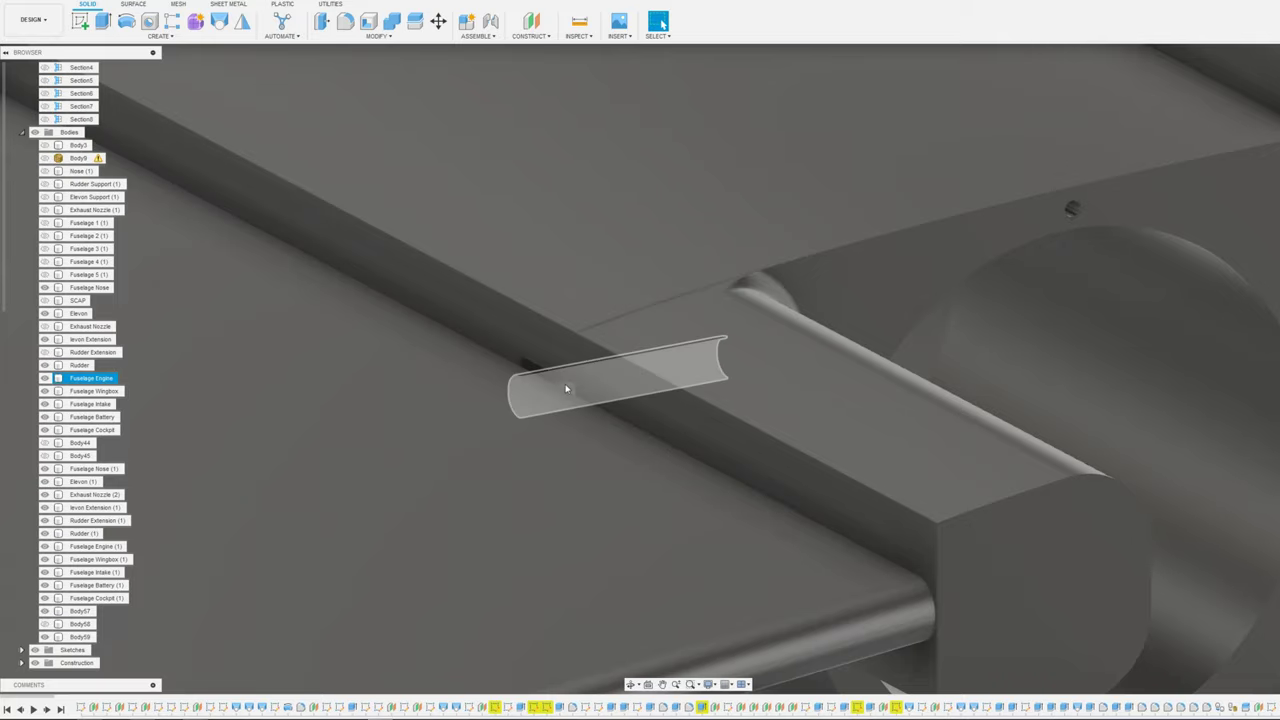
mouse_move(568, 391)
middle_mouse_down("shift")
mouse_move(600, 388)
mouse_move(563, 386)
middle_mouse_up("shift")
left_click(573, 381)
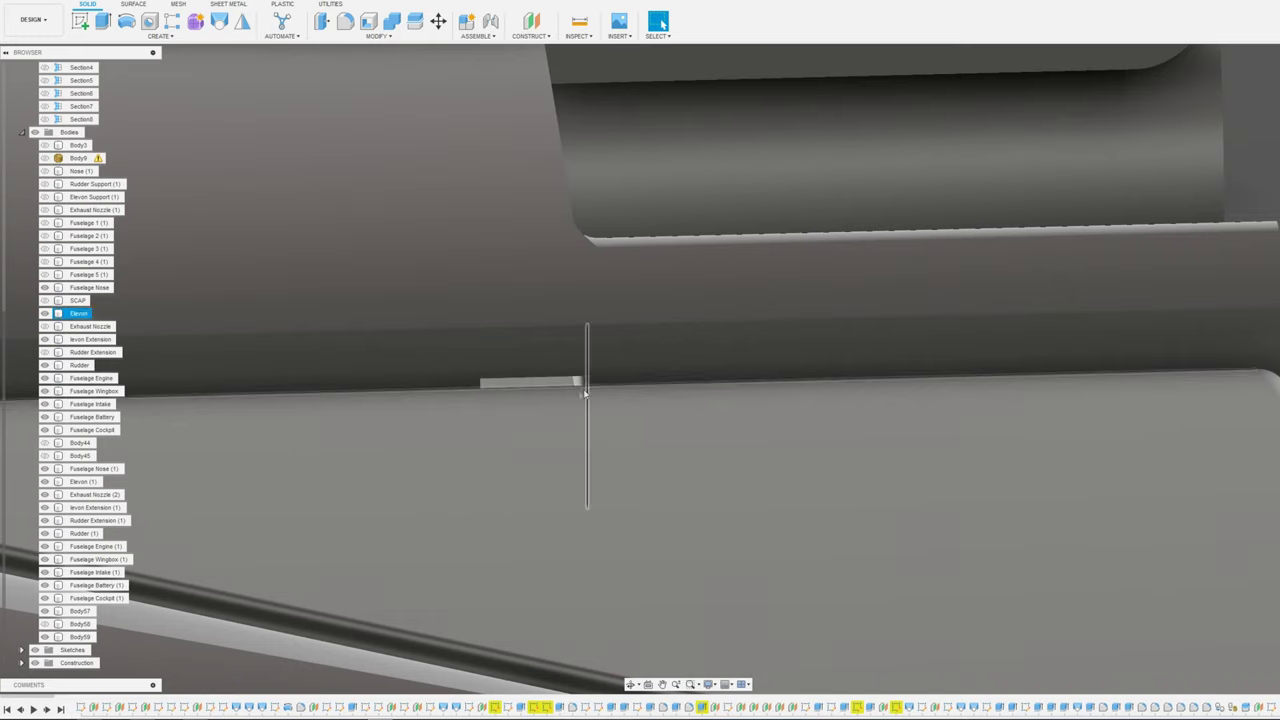
middle_click_drag(586, 368, 755, 352, "shift")
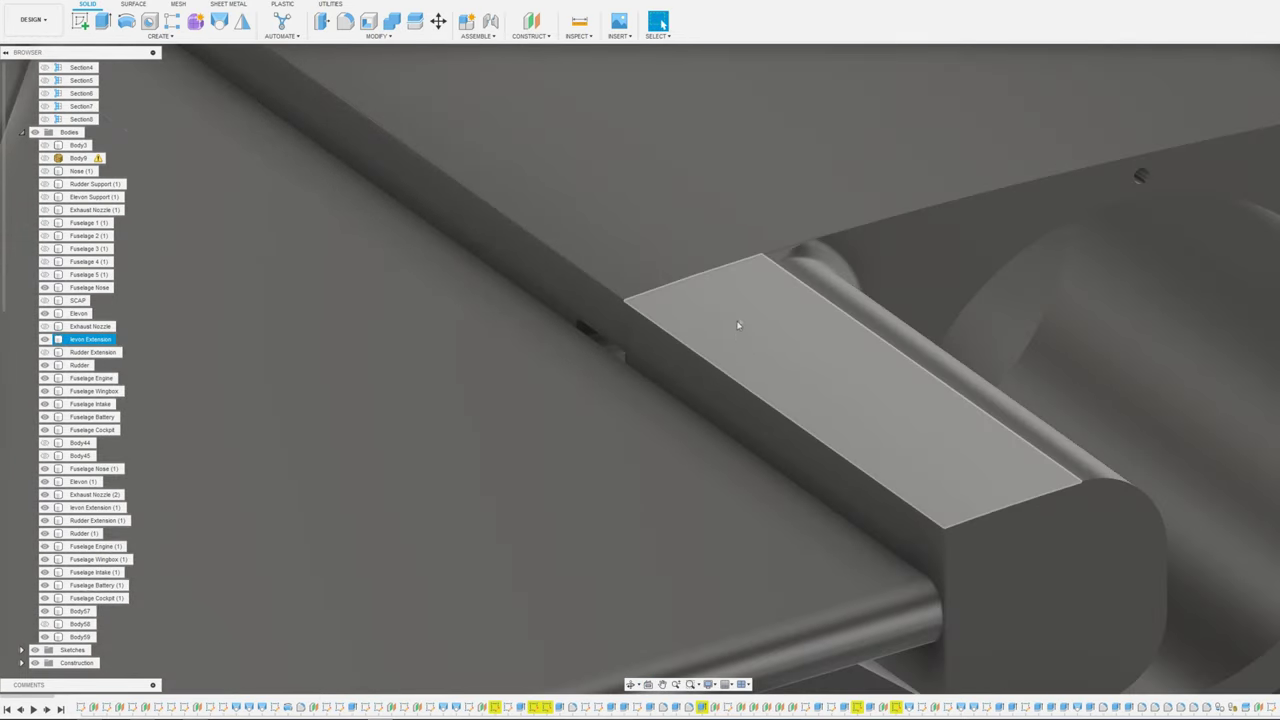
key("v")
left_click(45, 340)
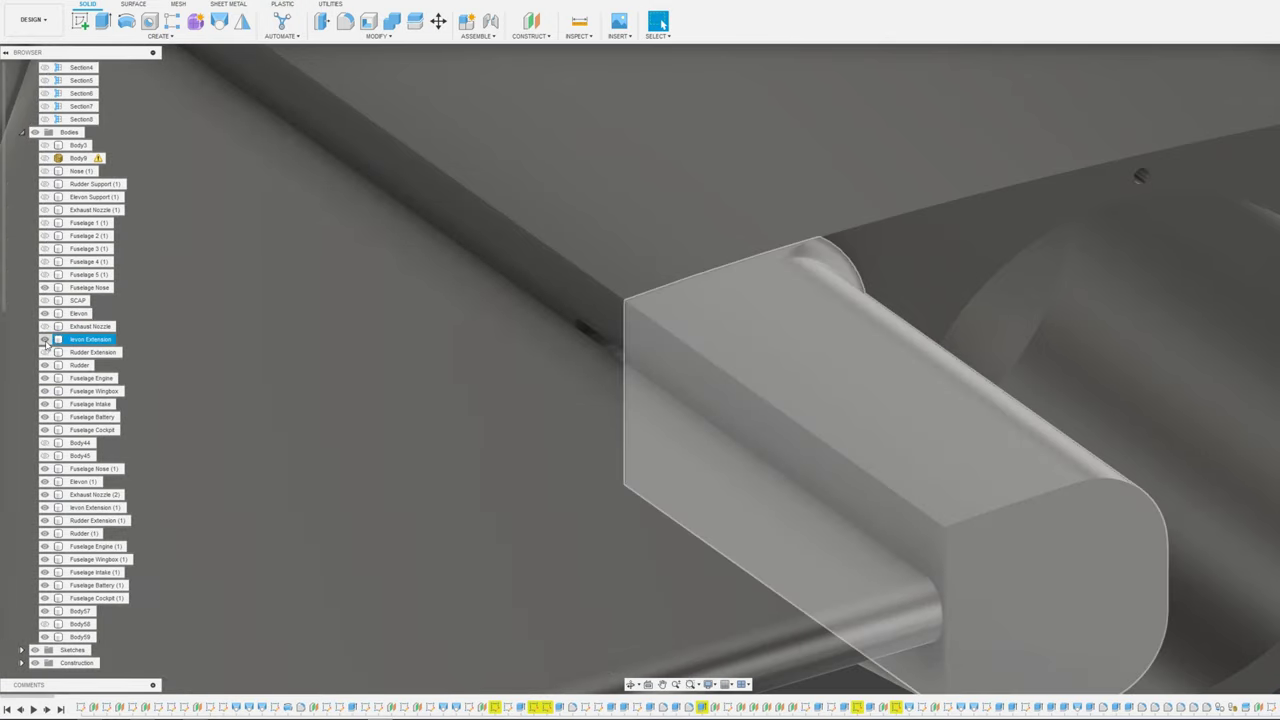
left_click(45, 341)
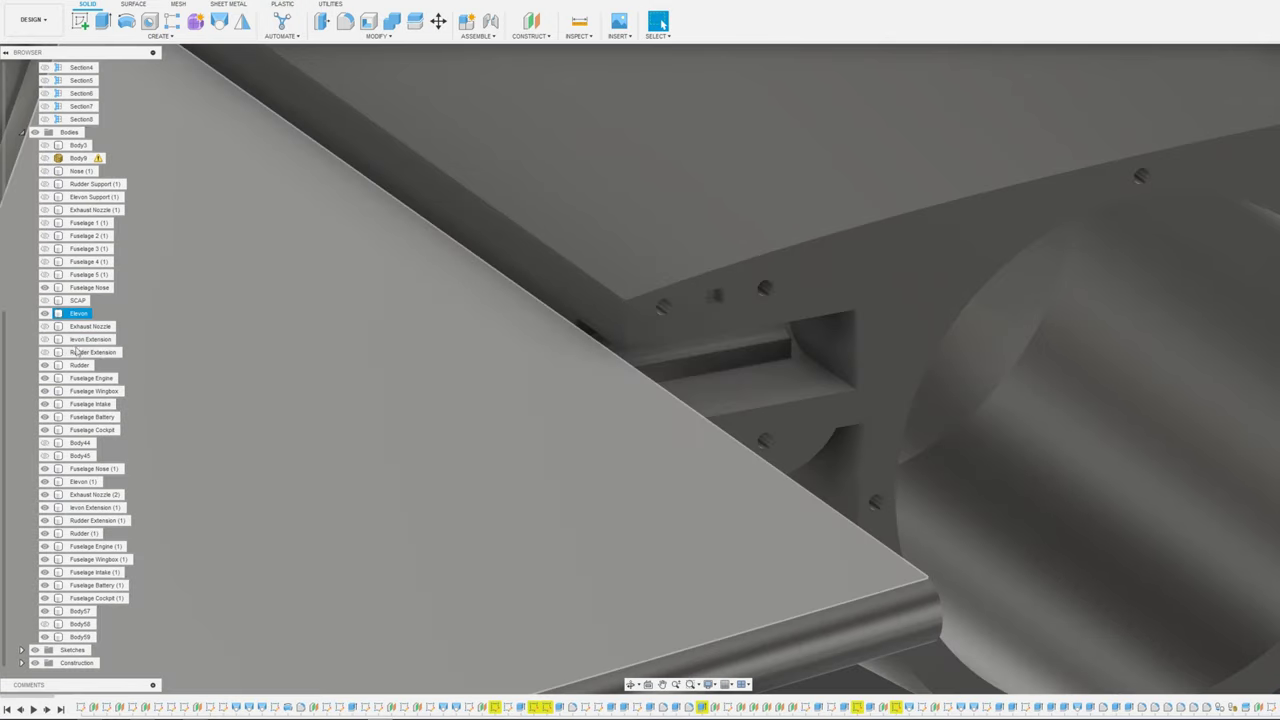
Examine the flat floor of the uncovered slot and its position beside the round engine opening
middle_click_drag(751, 382, 675, 366, "shift")
left_click(697, 392)
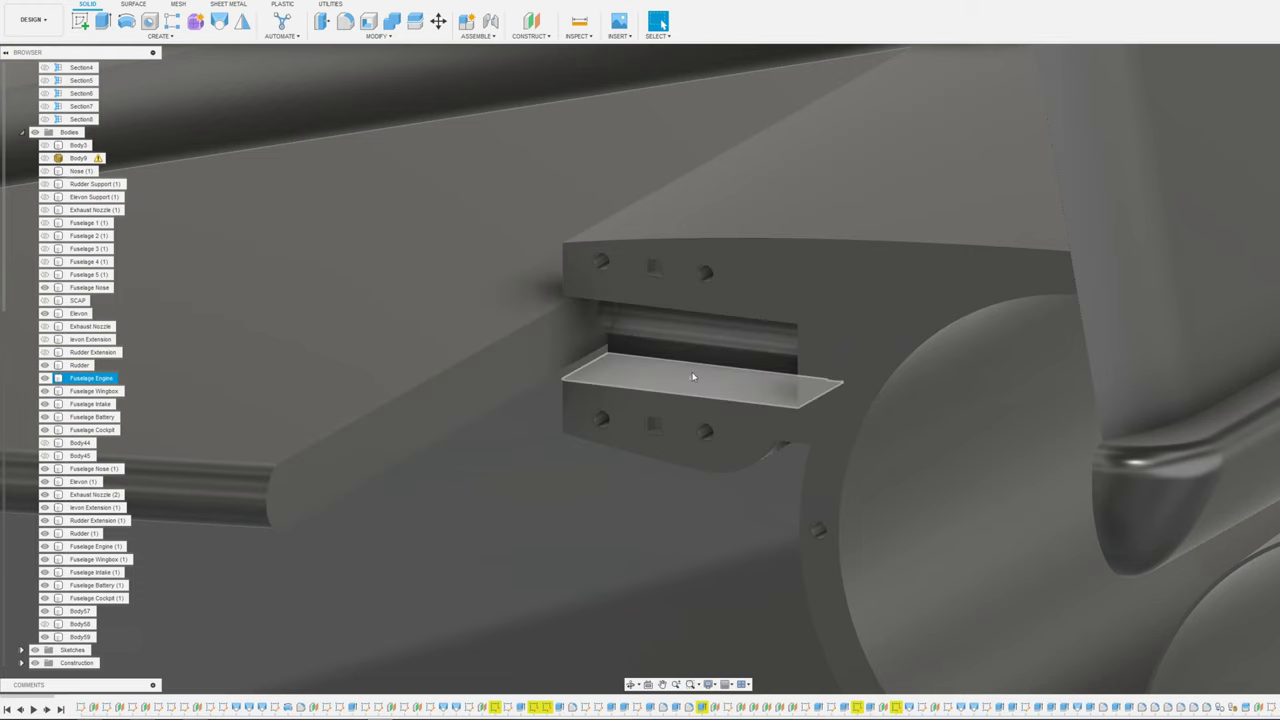
scroll(688, 372, "down", 4)
middle_click_drag(646, 342, 680, 357, "shift")
scroll(754, 374, "up", 4)
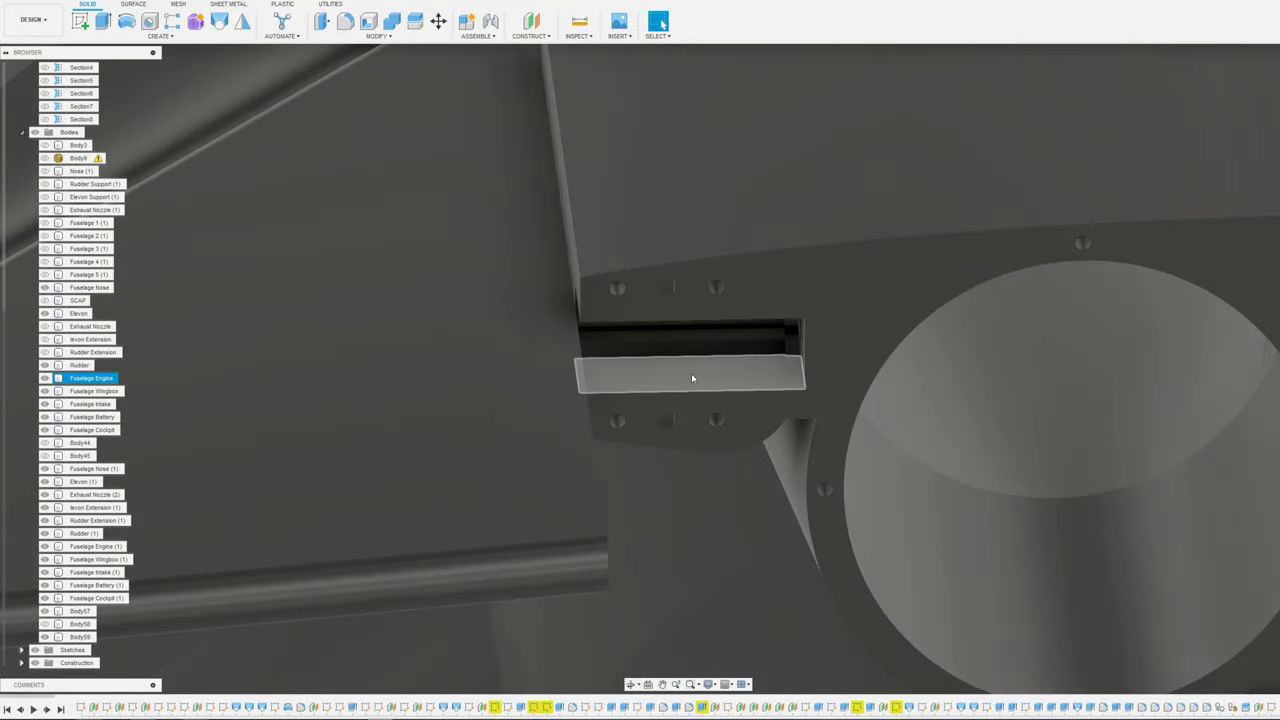
scroll(691, 377, "down", 7)
Examine the Fuselage Wingbox panel and the wing body that extends into it at the wing root
middle_click_drag(703, 304, 636, 409, "shift")
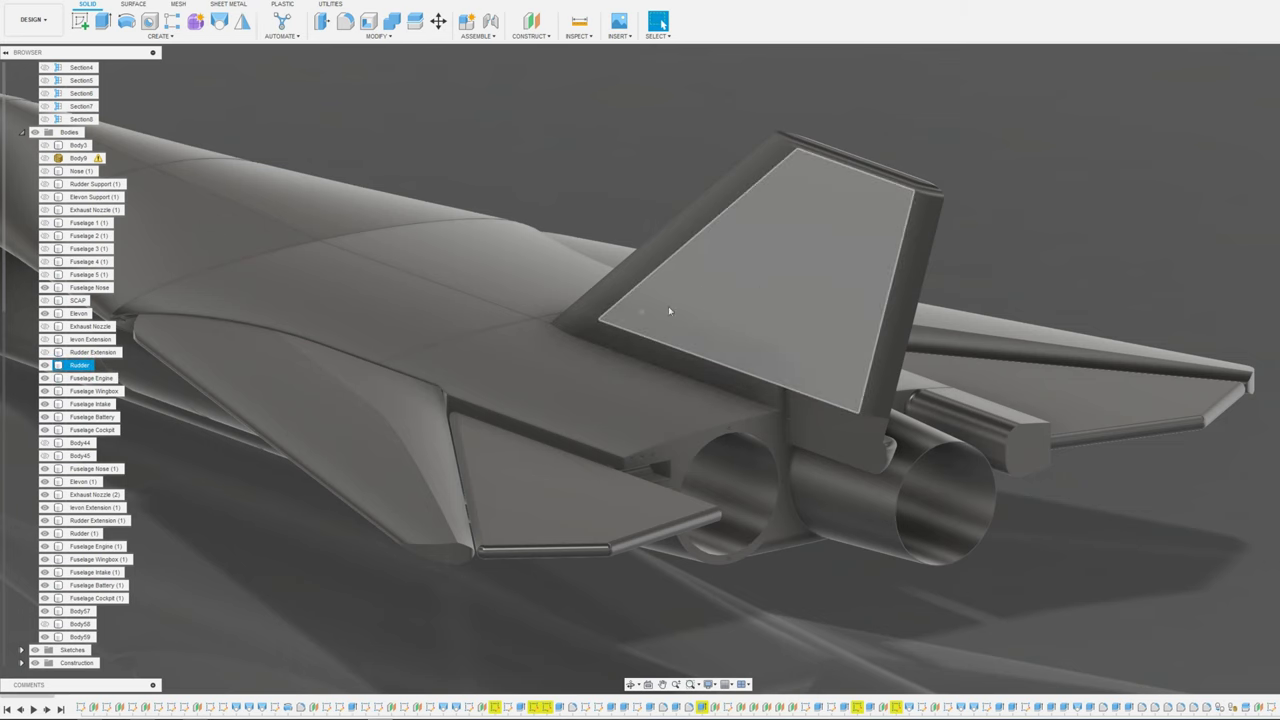
middle_click_drag(378, 324, 667, 363)
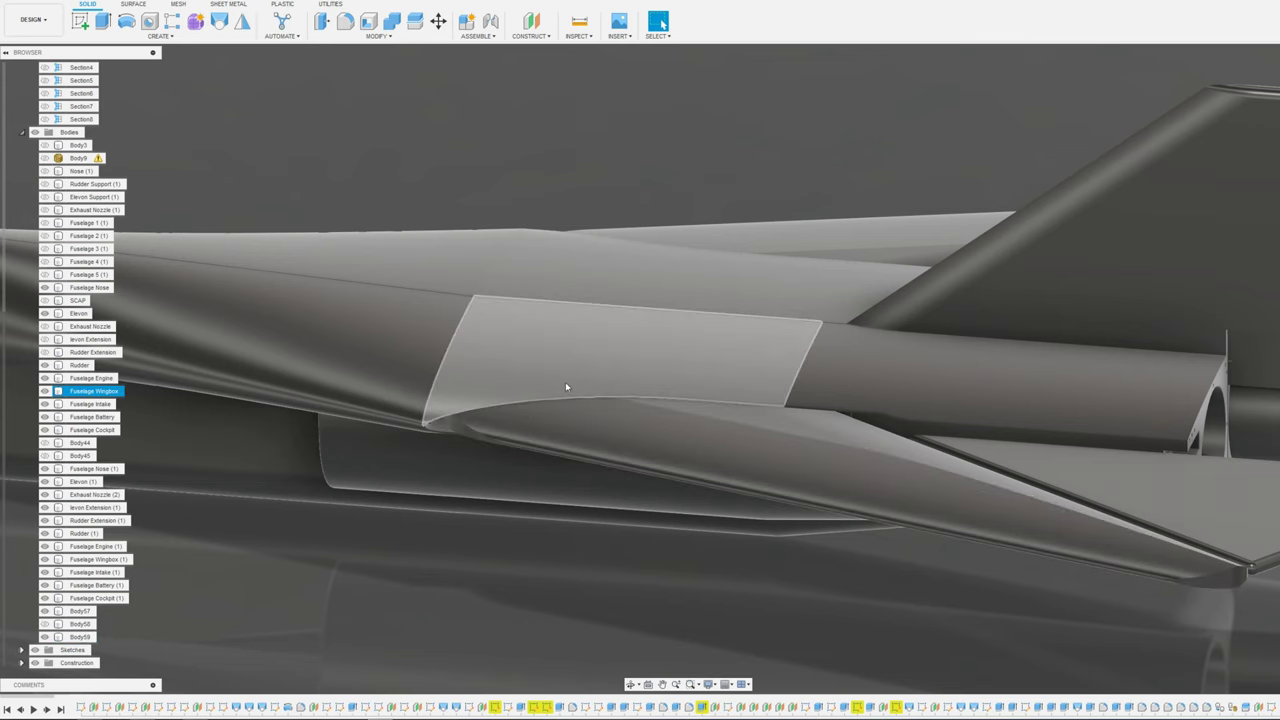
middle_click_drag(567, 386, 567, 403, "shift")
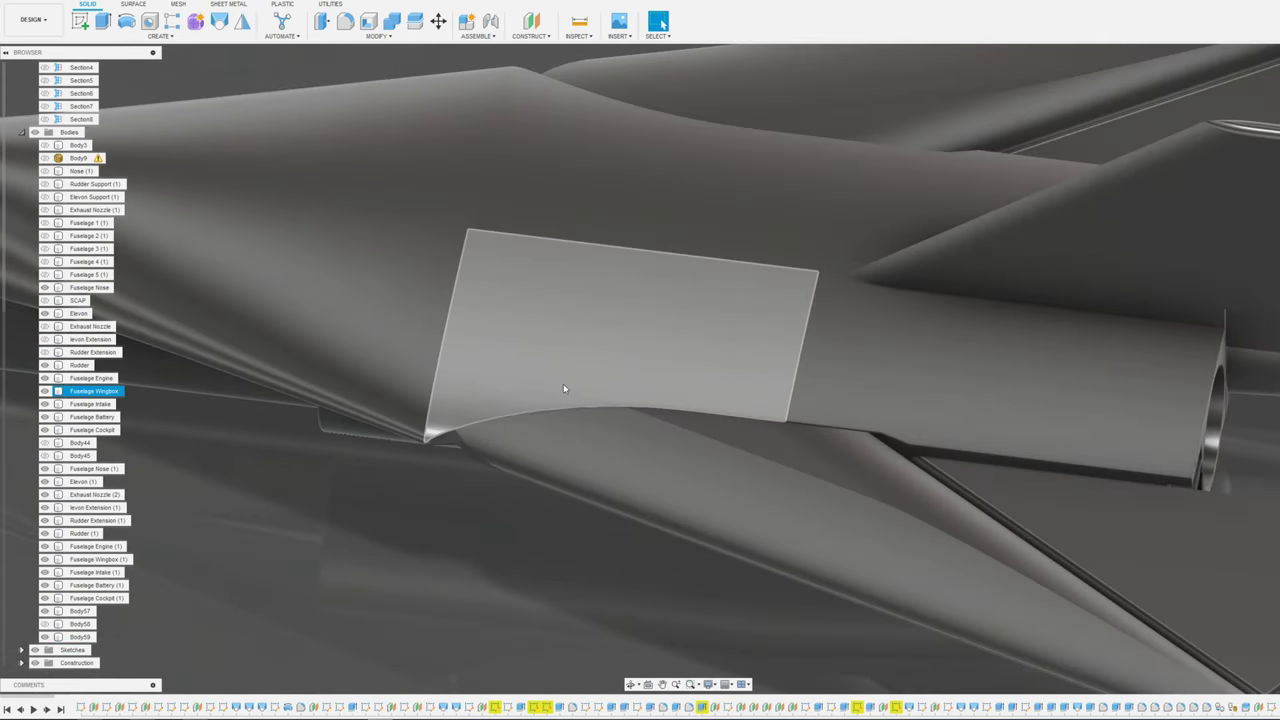
left_click(557, 376)
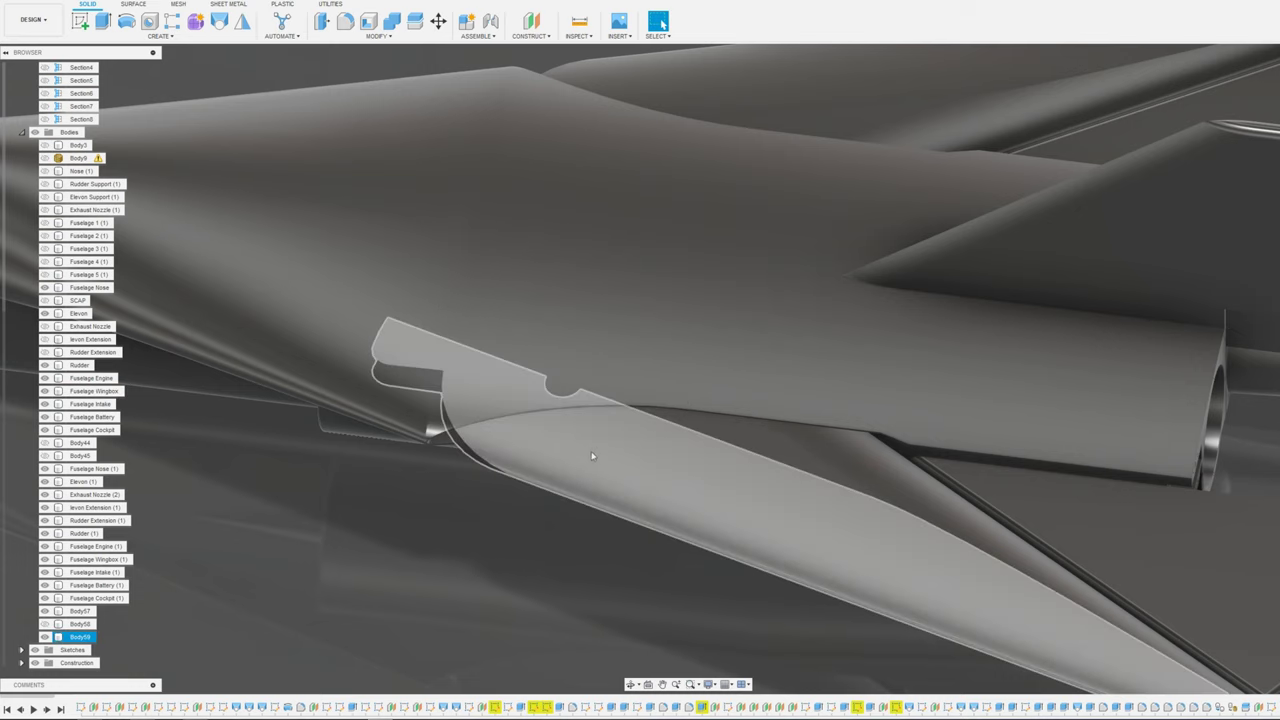
middle_click_drag(593, 457, 566, 348)
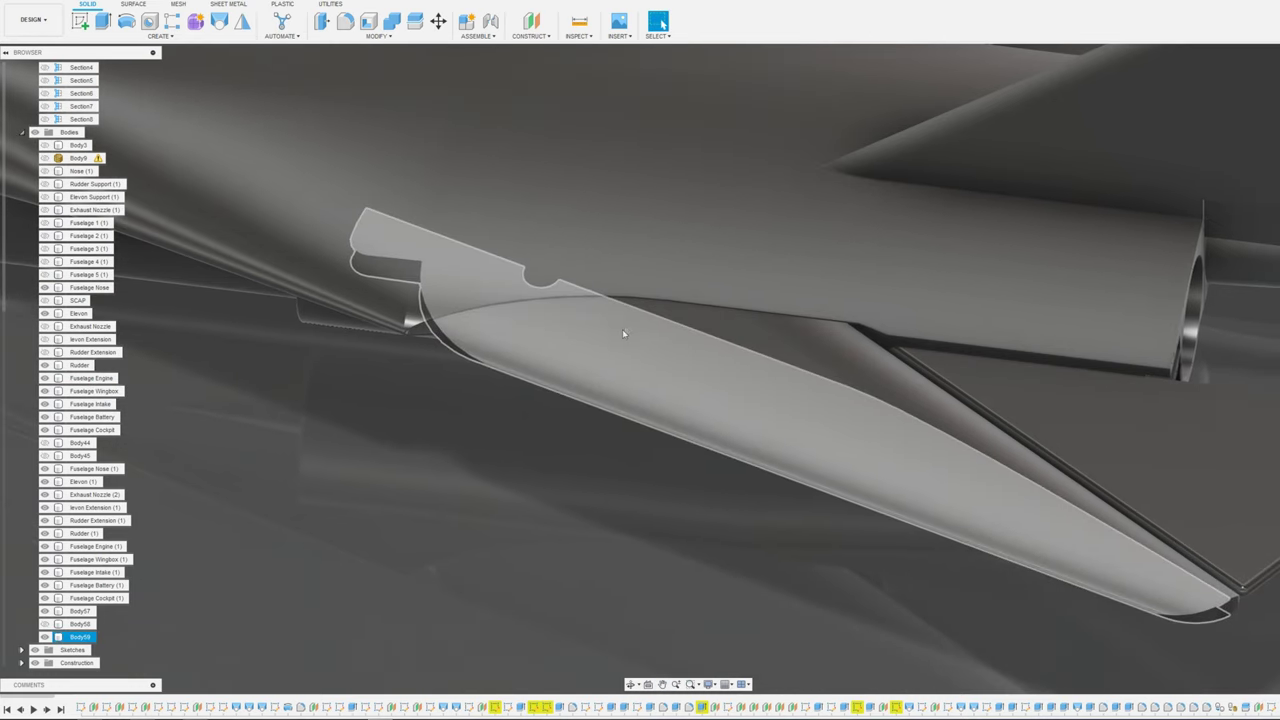
middle_click_drag(928, 423, 850, 390, "shift")
middle_click_drag(850, 390, 427, 343)
Inspect the elevon's inner end against the rear slot and the engine opening on the exposed rear face
scroll(622, 402, "up", 5)
middle_click_drag(590, 346, 482, 406, "shift")
scroll(452, 440, "up", 3)
middle_click_drag(398, 429, 612, 408)
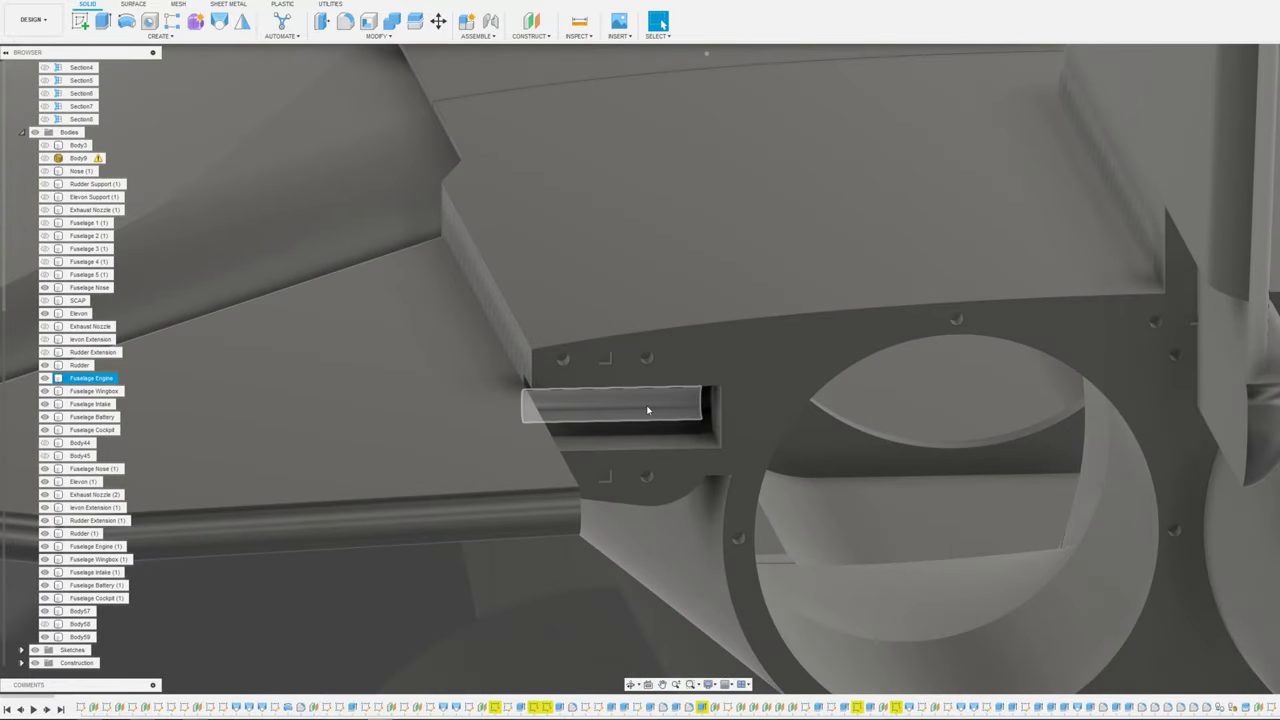
scroll(642, 404, "down", 4)
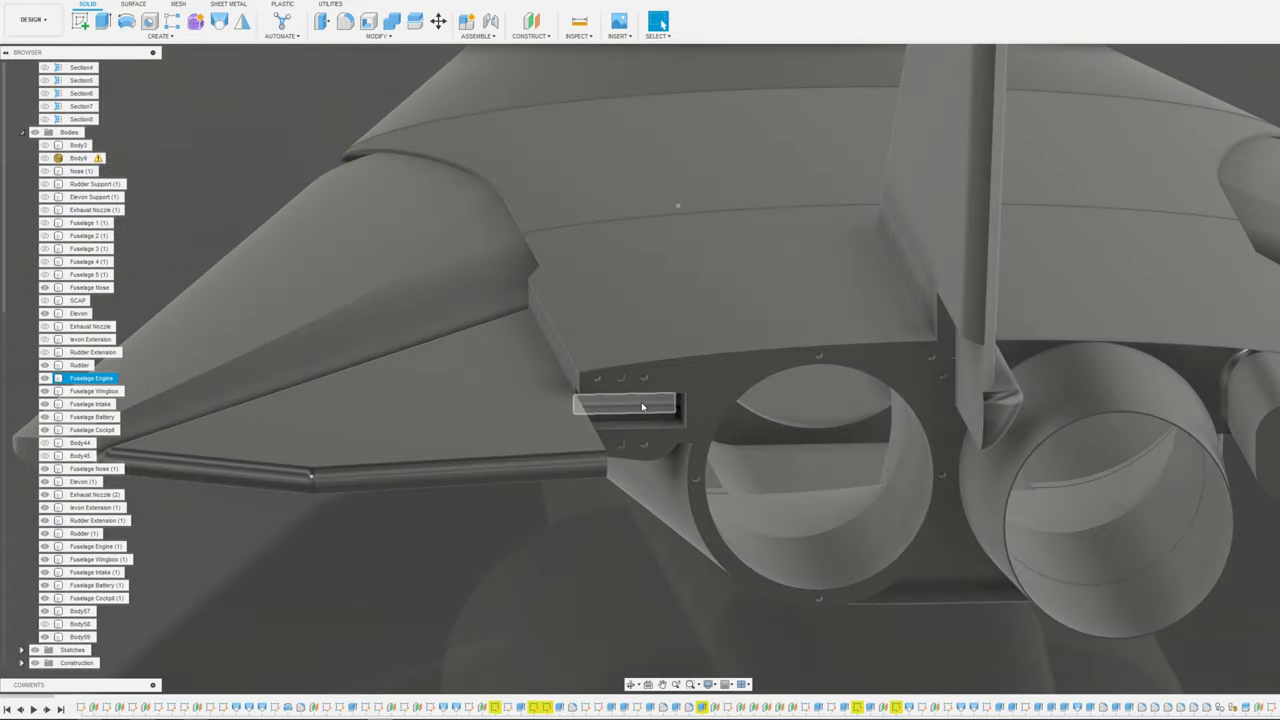
scroll(642, 404, "up", 4)
middle_click_drag(642, 404, 1032, 433, "shift")
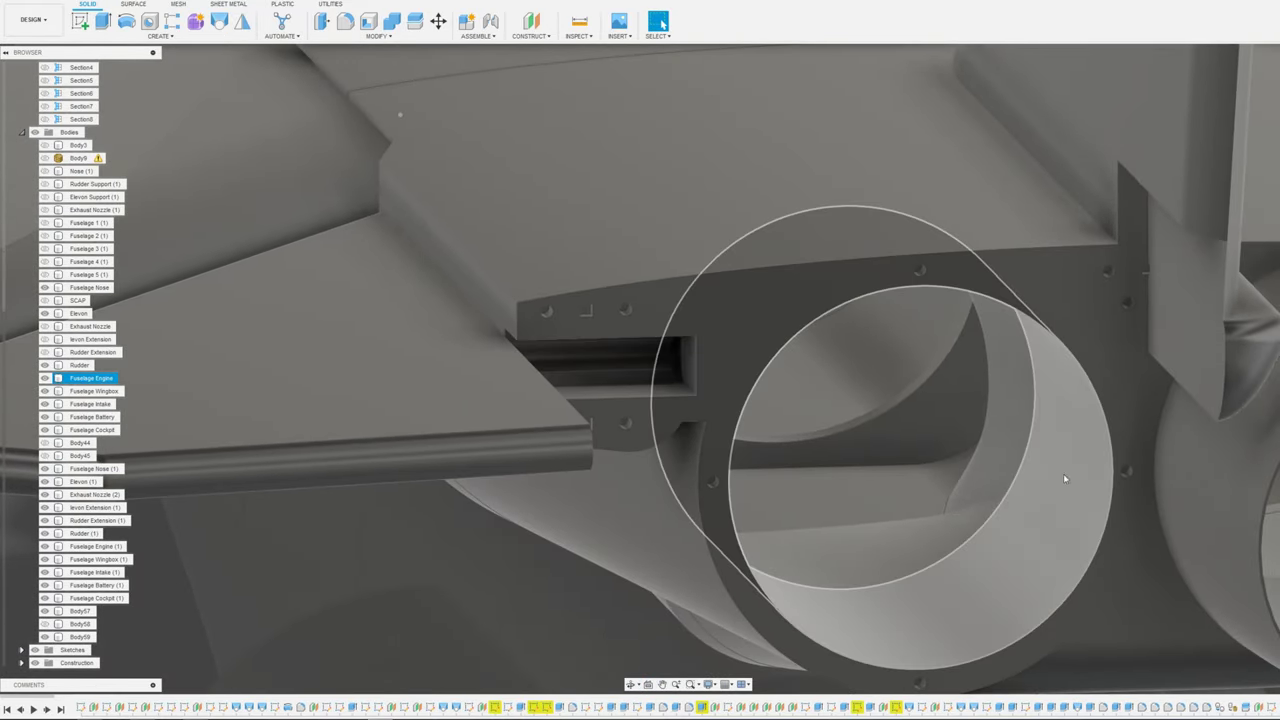
Examine the exposed engine opening, the elevon and the rear fuselage from behind, up close and from farther away
middle_click_drag(1052, 478, 600, 440, "shift")
middle_click_drag(600, 440, 930, 436)
middle_click_drag(930, 436, 560, 410, "shift")
middle_click_drag(285, 397, 755, 455)
scroll(528, 359, "down", 4)
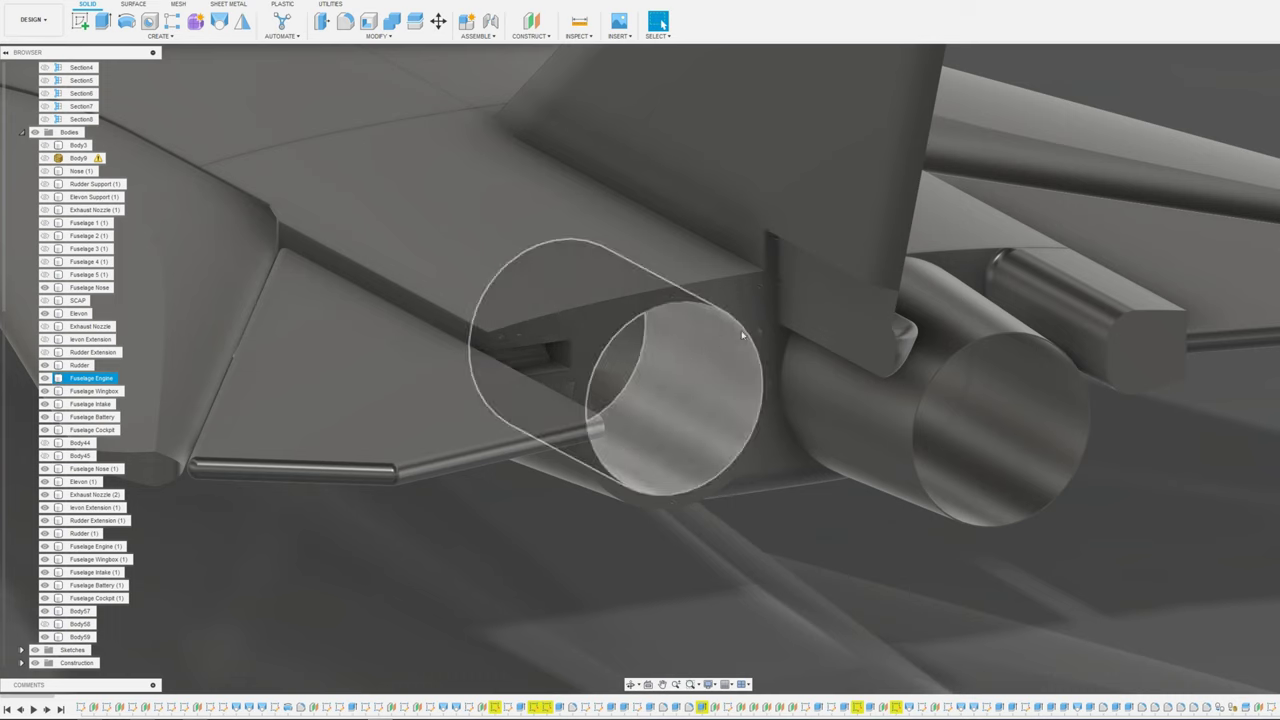
scroll(1056, 278, "down", 5)
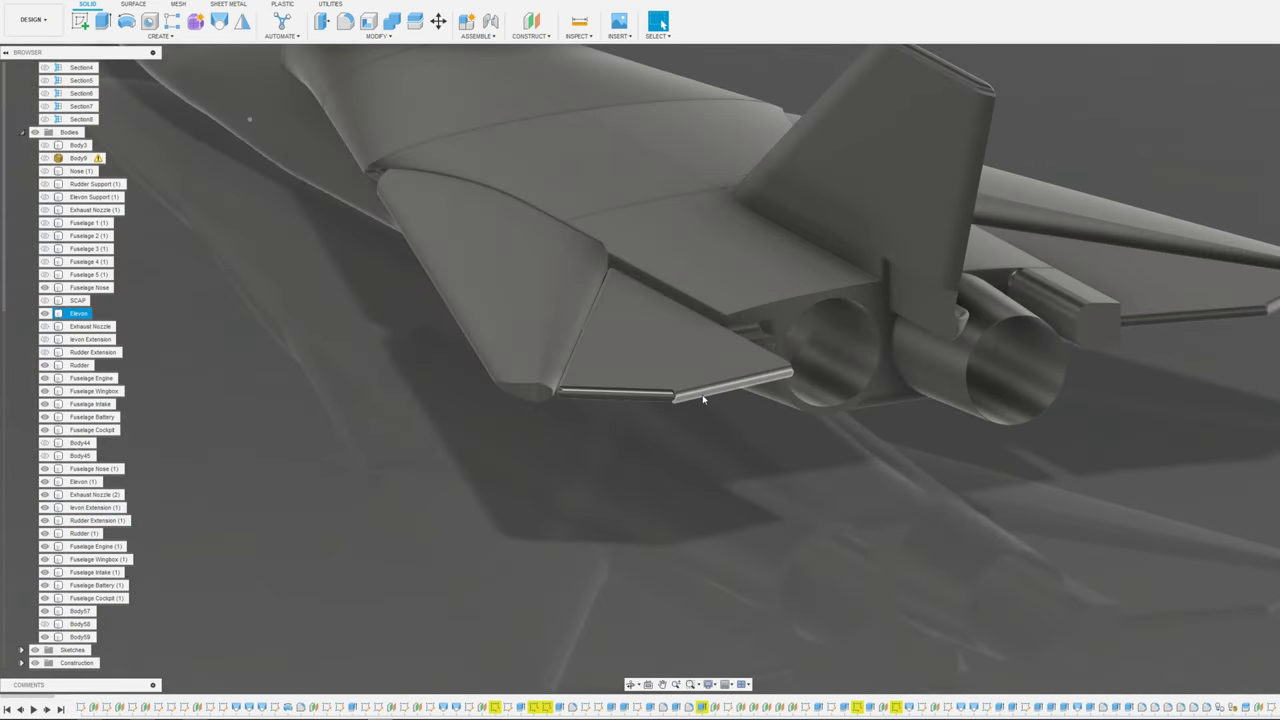
scroll(825, 340, "up", 3)
scroll(803, 329, "down", 3)
middle_click_drag(683, 229, 677, 331)
Inspect the wing body's rear face along the elevon's leading edge, and compare both wings from behind
left_click(543, 451)
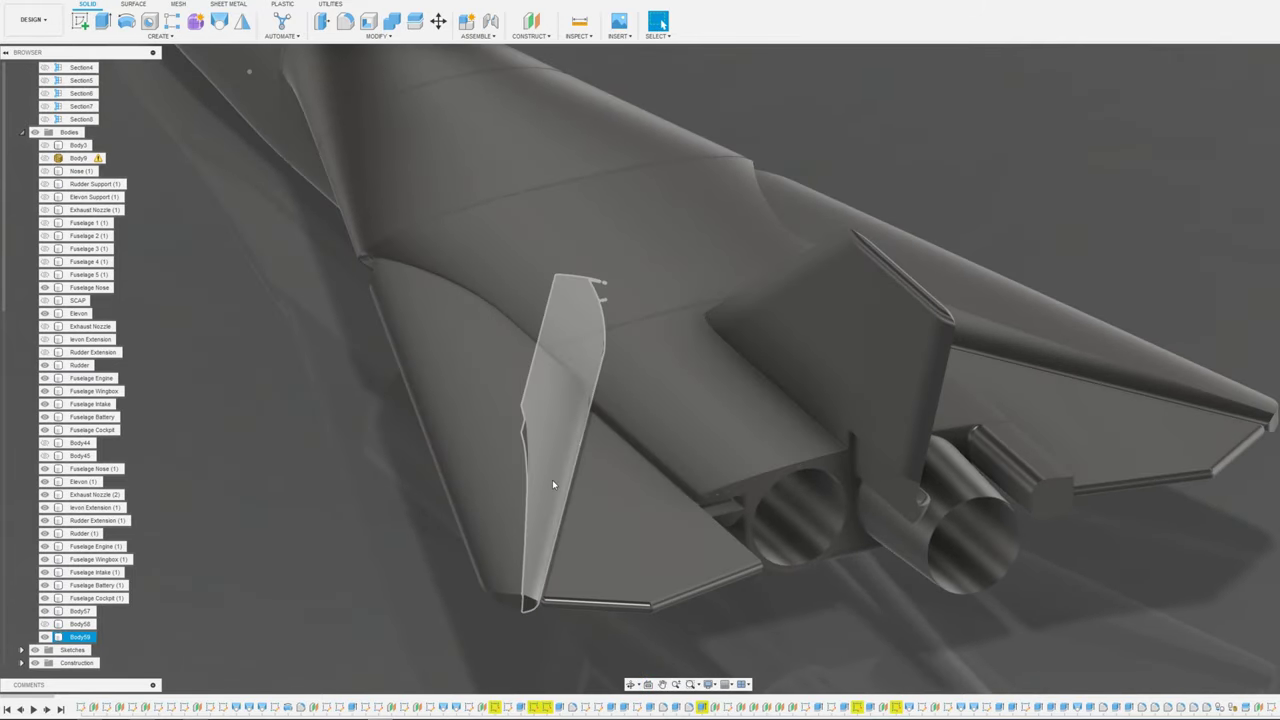
scroll(555, 485, "down", 3)
right_click(554, 483)
left_click(429, 509)
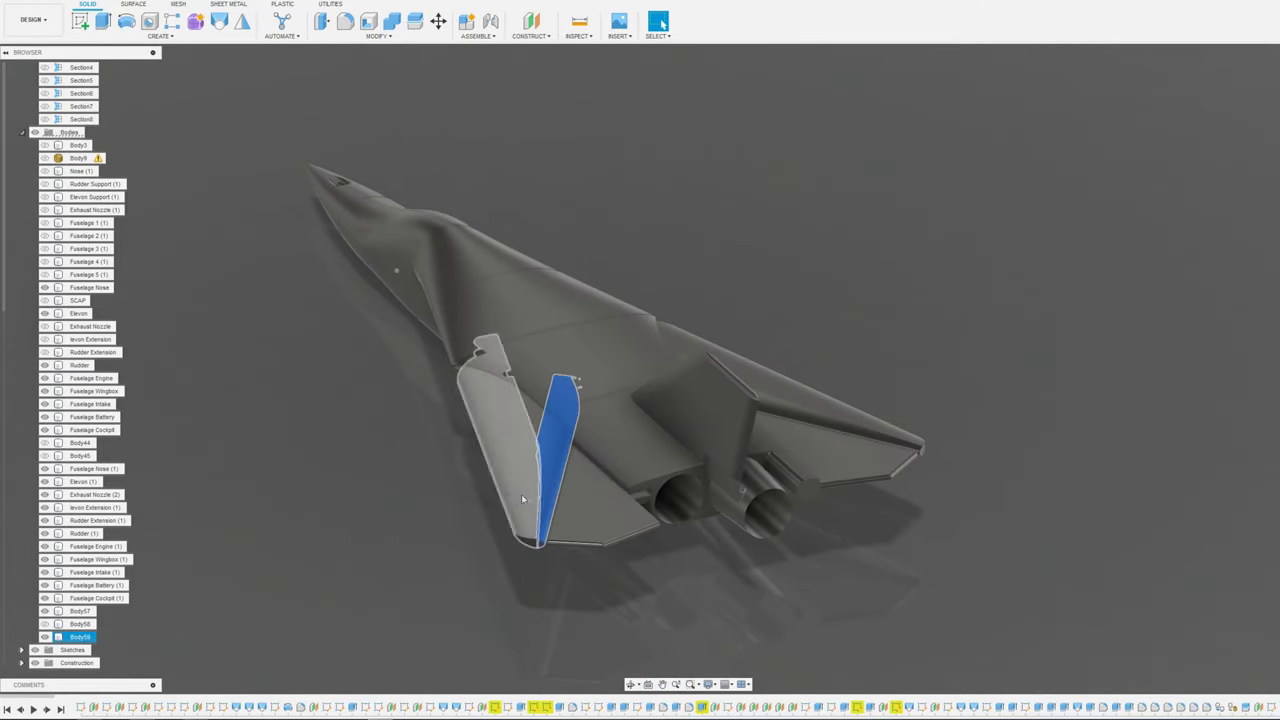
left_click(803, 606)
scroll(544, 475, "up", 3)
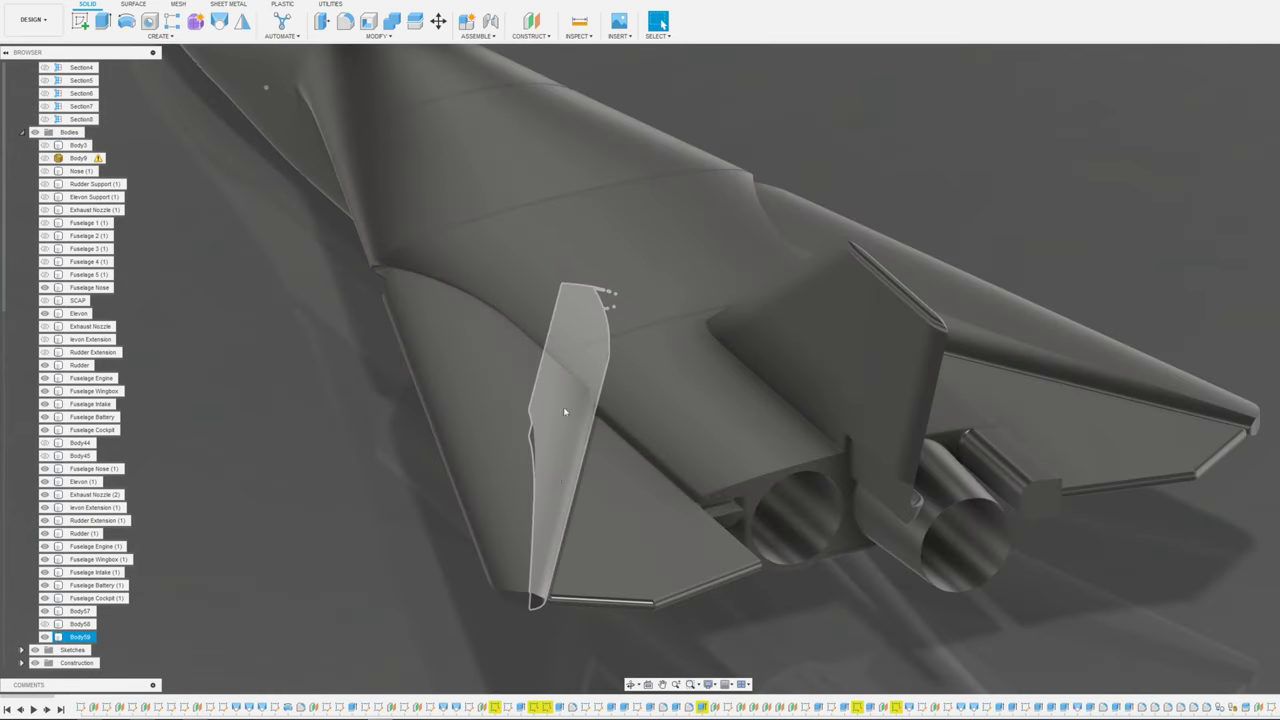
middle_click_drag(557, 474, 595, 446, "shift")
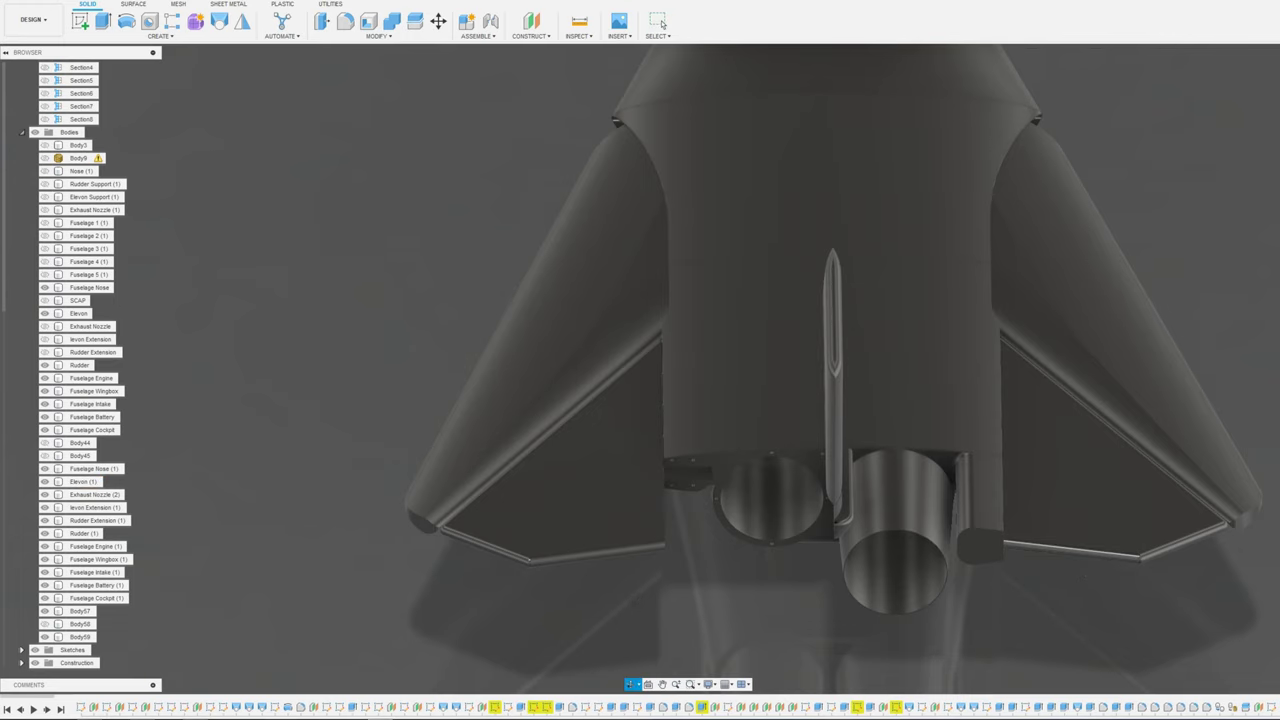
middle_click_drag(634, 600, 651, 597, "shift")
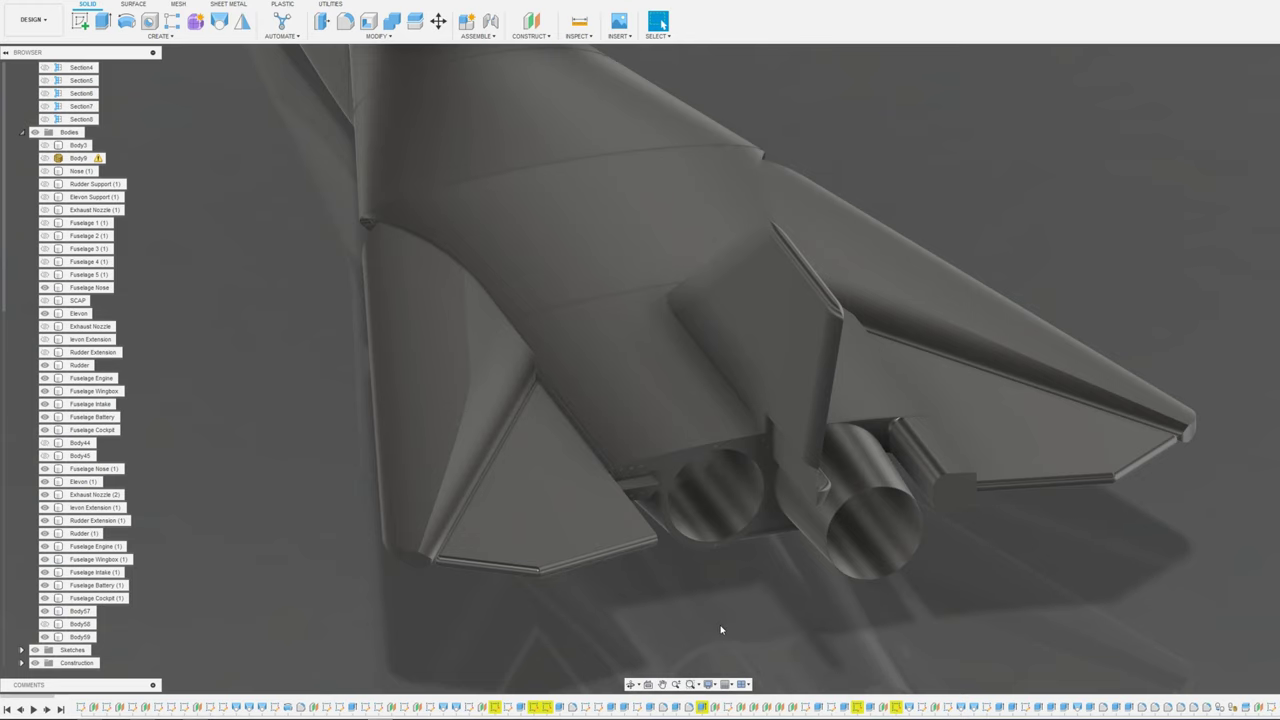
Examine the rear elevon slot and the small holes around it in the Fuselage Engine body's rear face
middle_click_drag(721, 630, 635, 335, "shift")
scroll(674, 537, "up", 8)
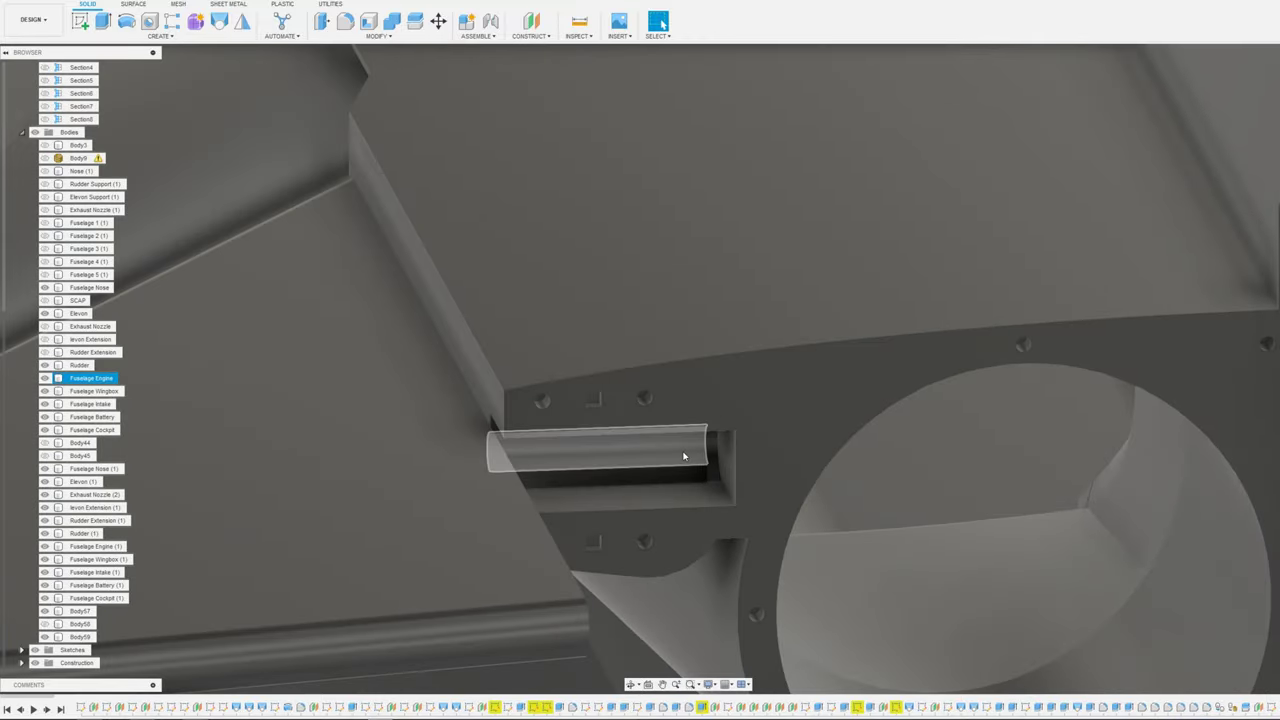
scroll(684, 456, "down", 10)
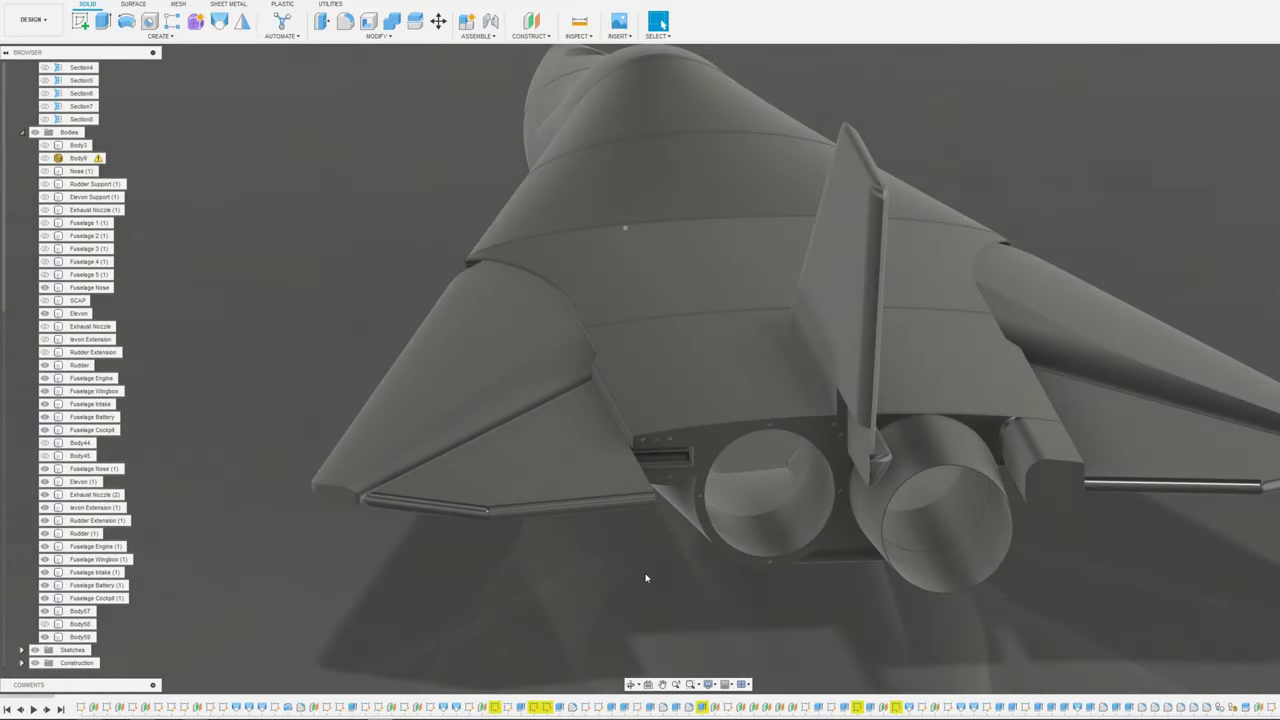
scroll(648, 579, "up", 2)
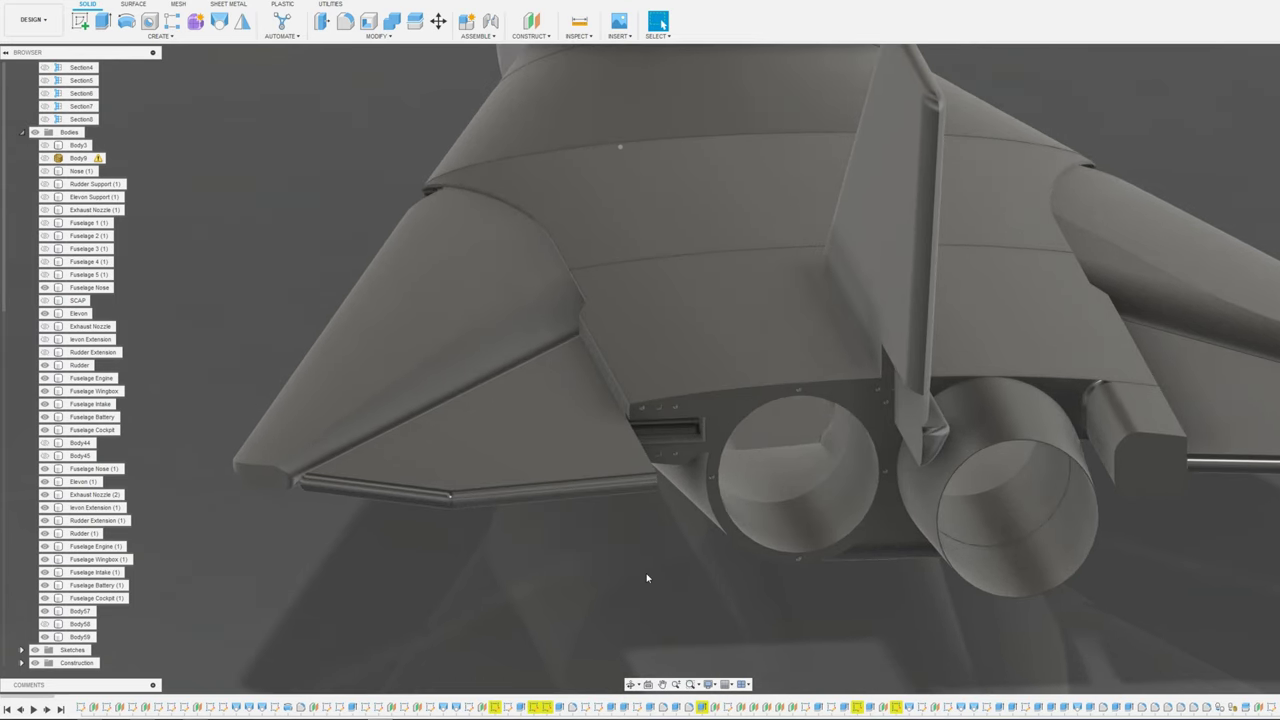
scroll(678, 436, "up", 8)
scroll(672, 441, "down", 5)
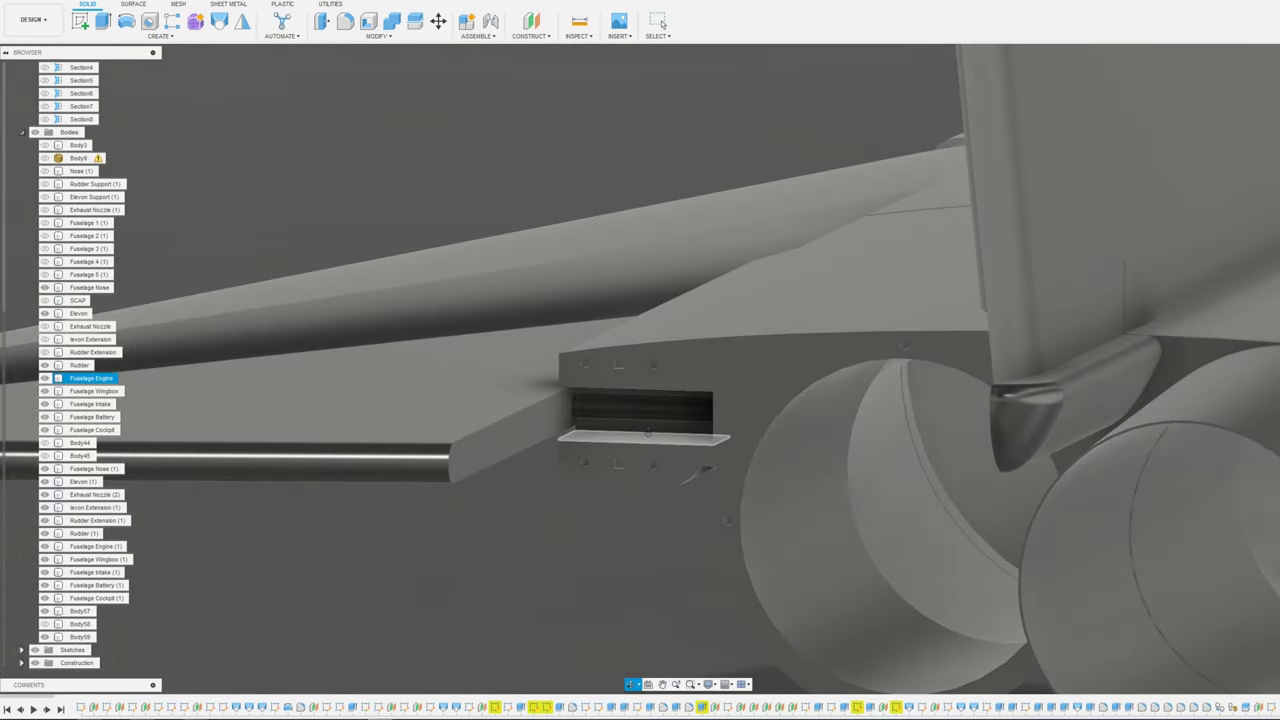
Show the exhaust nozzle, elevon extension and rudder extension bodies again, and view the whole aircraft from the front quarter
scroll(900, 480, "down", 10)
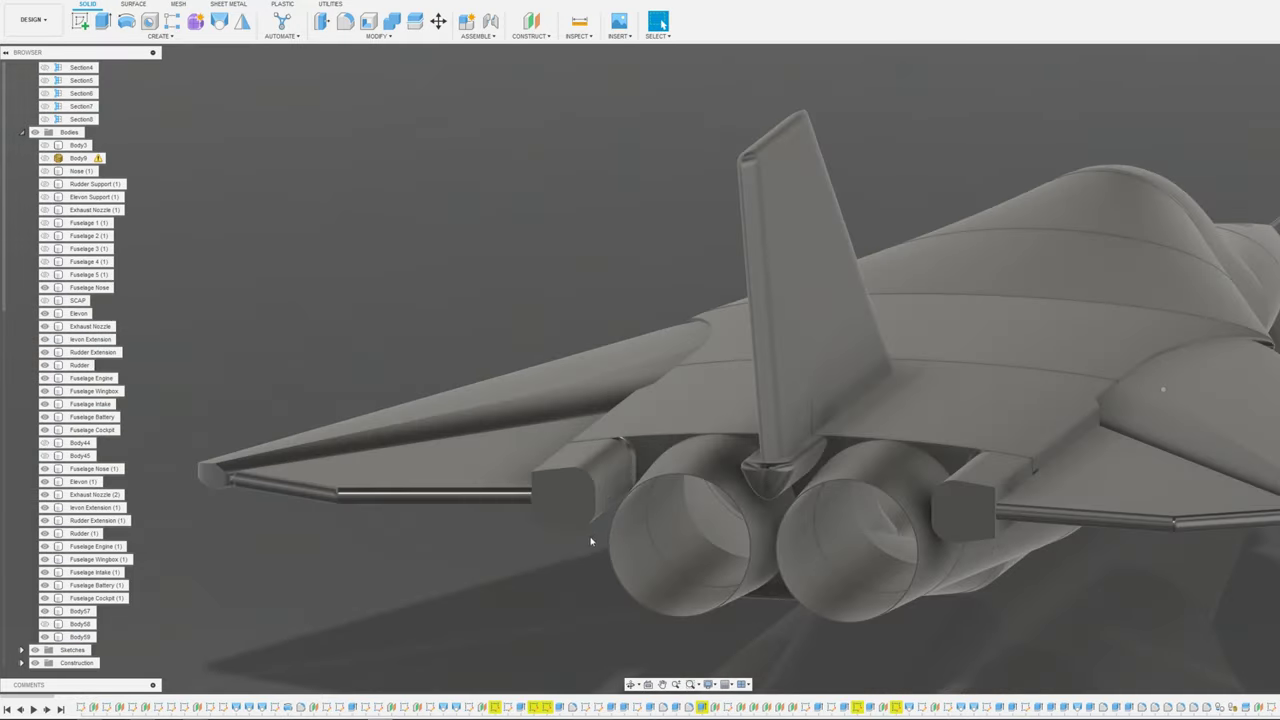
left_click(953, 490)
middle_click_drag(960, 486, 763, 514, "shift")
scroll(763, 514, "down", 3)
mouse_move(652, 533)
middle_mouse_down()
mouse_move(632, 541)
mouse_move(678, 534)
mouse_move(654, 526)
middle_mouse_up()
scroll(678, 534, "up", 2)
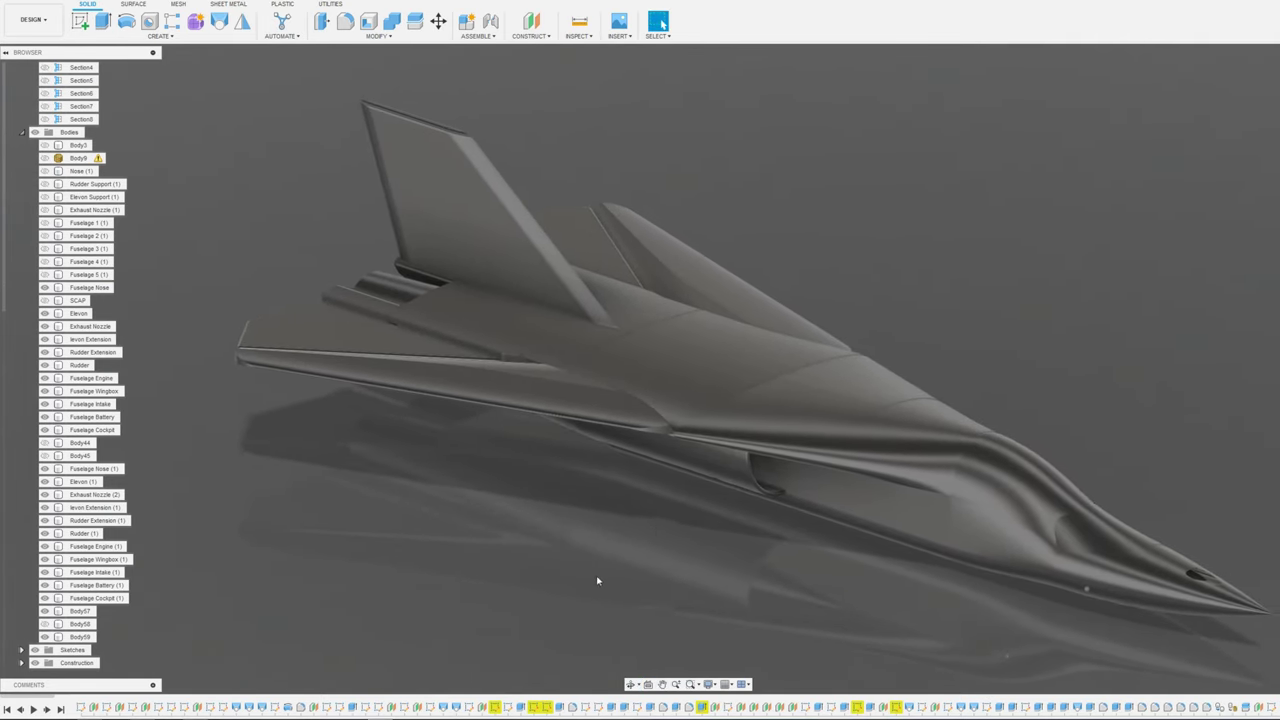
middle_click_drag(575, 590, 574, 582)
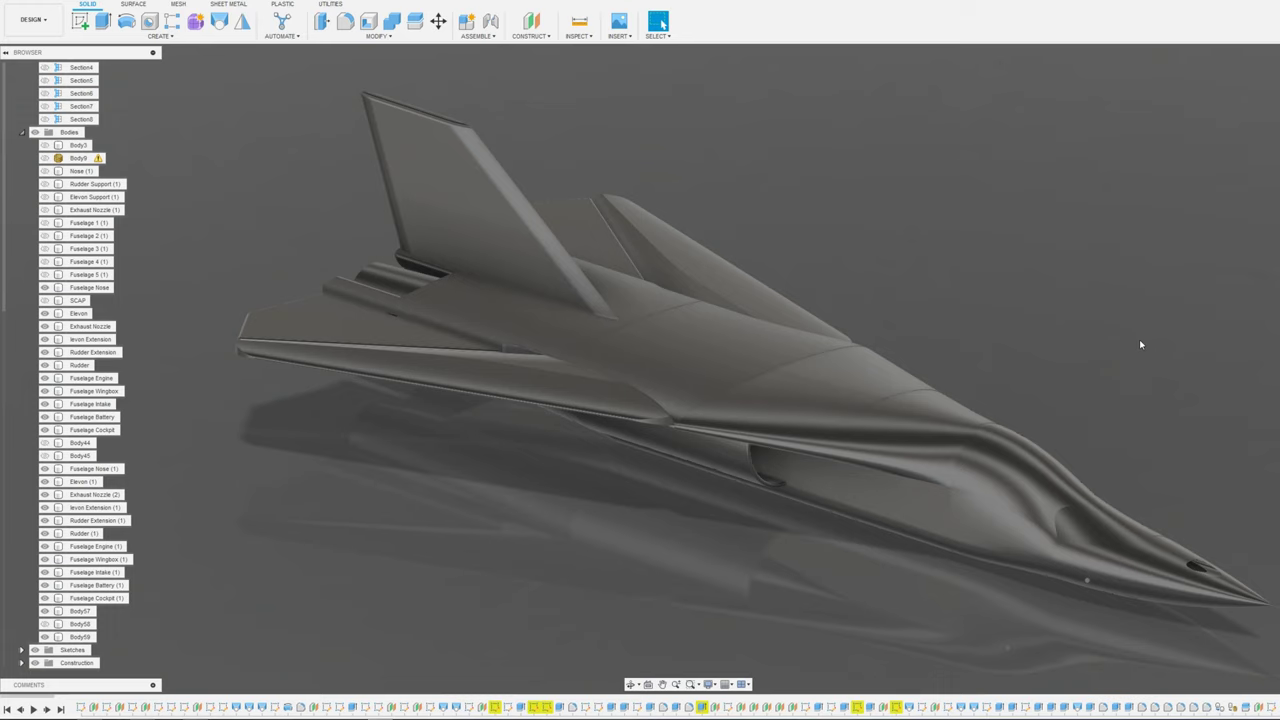
Examine the wing body's outline from above, including its root tab reaching inward toward the Fuselage Intake section
middle_click_drag(966, 305, 839, 324, "shift")
left_click(333, 173)
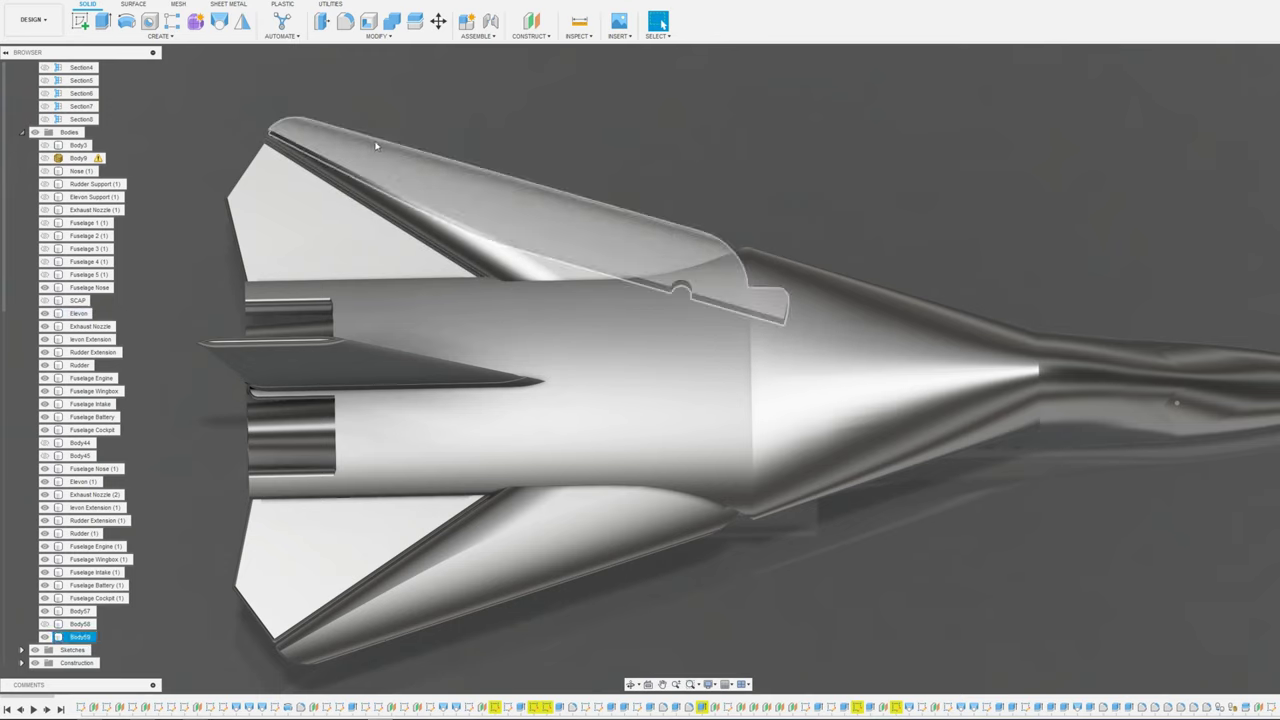
left_click(398, 128)
left_click(350, 190)
left_click(719, 308)
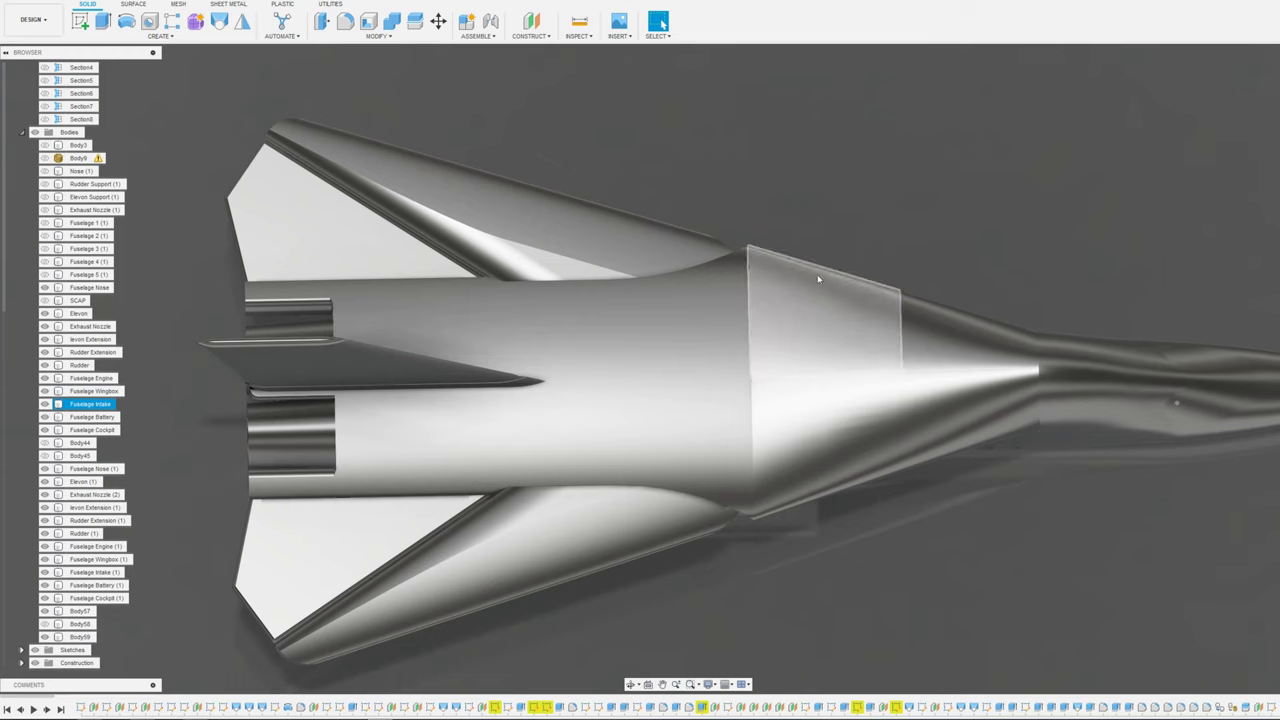
left_click(590, 212)
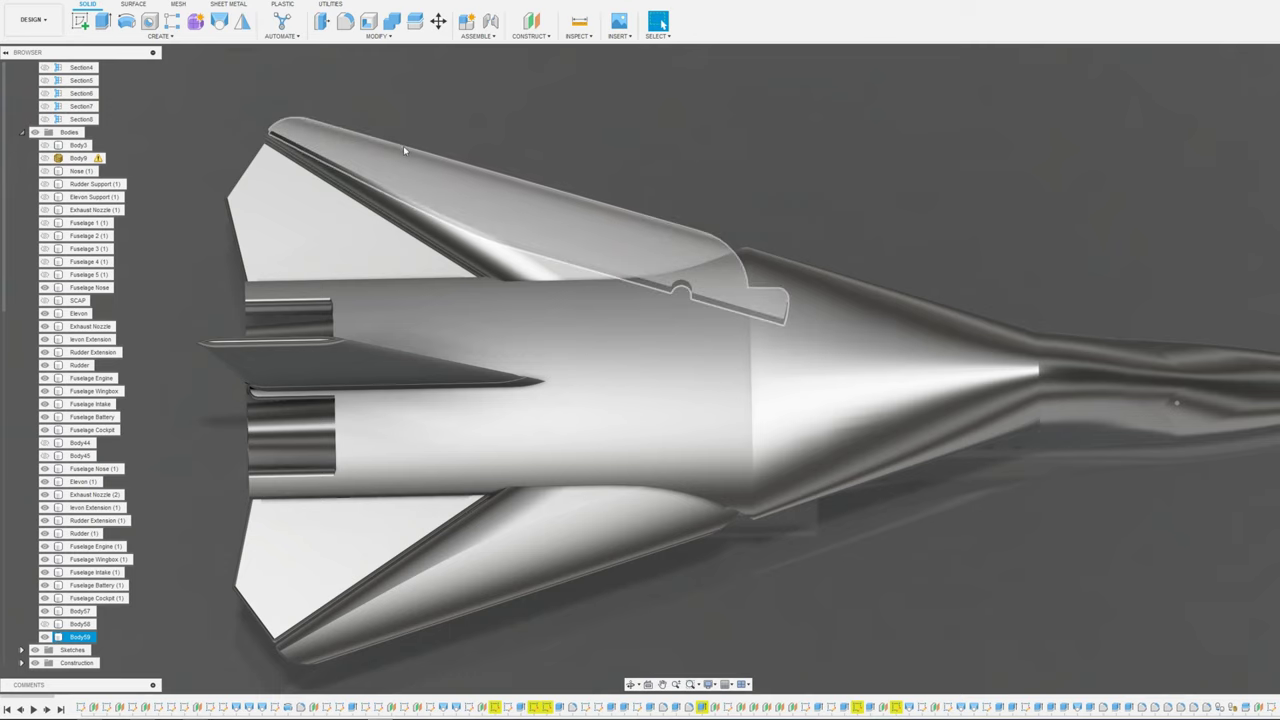
left_click(405, 144)
Examine the forward fuselage and the engine intake in a side view of the aircraft
middle_click_drag(758, 367, 751, 309, "shift")
middle_click_drag(902, 326, 424, 297)
scroll(613, 371, "up", 3)
scroll(613, 371, "down", 3)
left_click(405, 356)
left_click(580, 351)
left_click(743, 389)
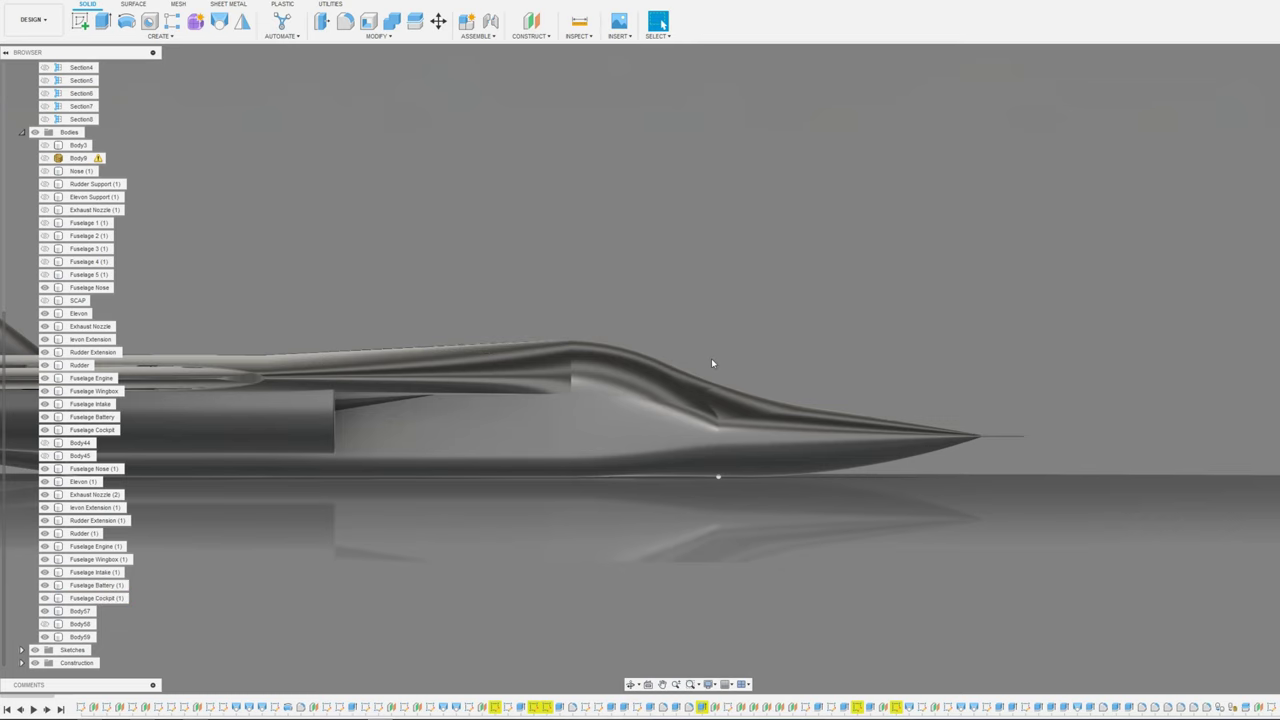
middle_click_drag(712, 360, 831, 361)
middle_click_drag(697, 321, 722, 313)
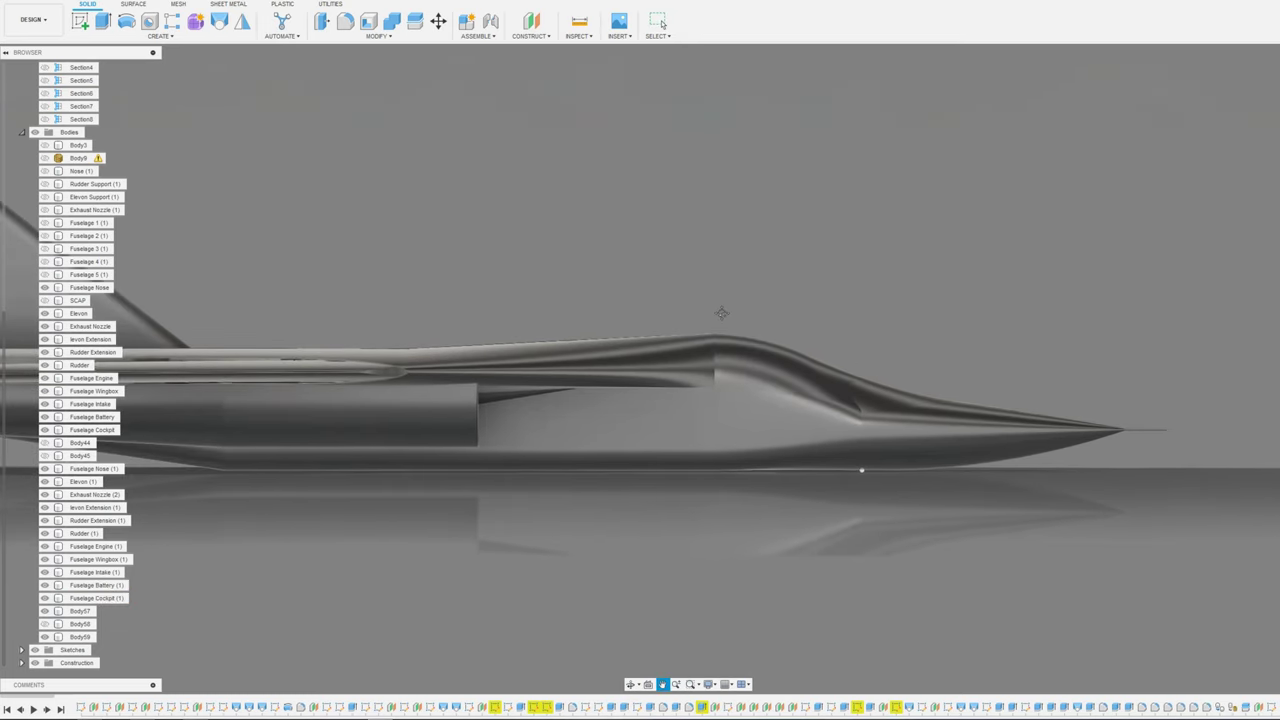
Inspect the nose's side profile from the cockpit hump down to the pointed tip
key("Escape")
left_click(1014, 456)
left_click(925, 435)
left_click(960, 440)
left_click(905, 441)
left_click(1020, 441)
left_click(902, 441)
left_click(1000, 441)
left_click(900, 441)
left_click(951, 400)
left_click(845, 372)
key("Escape")
Examine the Fuselage Engine (1) section from the side, and return to a front-quarter view of the whole aircraft
middle_click_drag(920, 368, 1085, 332, "shift")
middle_click_drag(880, 305, 1008, 246, "shift")
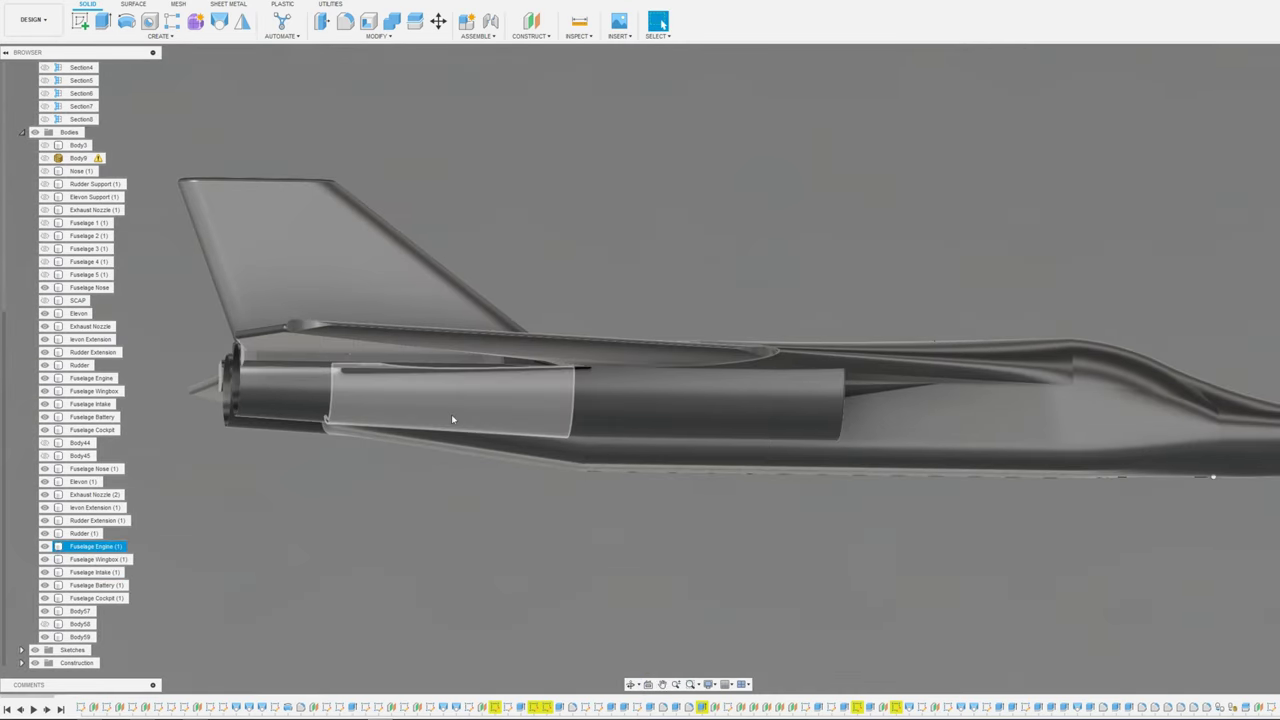
left_click(750, 276)
middle_click_drag(750, 276, 709, 308, "shift")
scroll(709, 306, "down", 1)
middle_click_drag(848, 192, 842, 255)
middle_click_drag(883, 321, 863, 303)
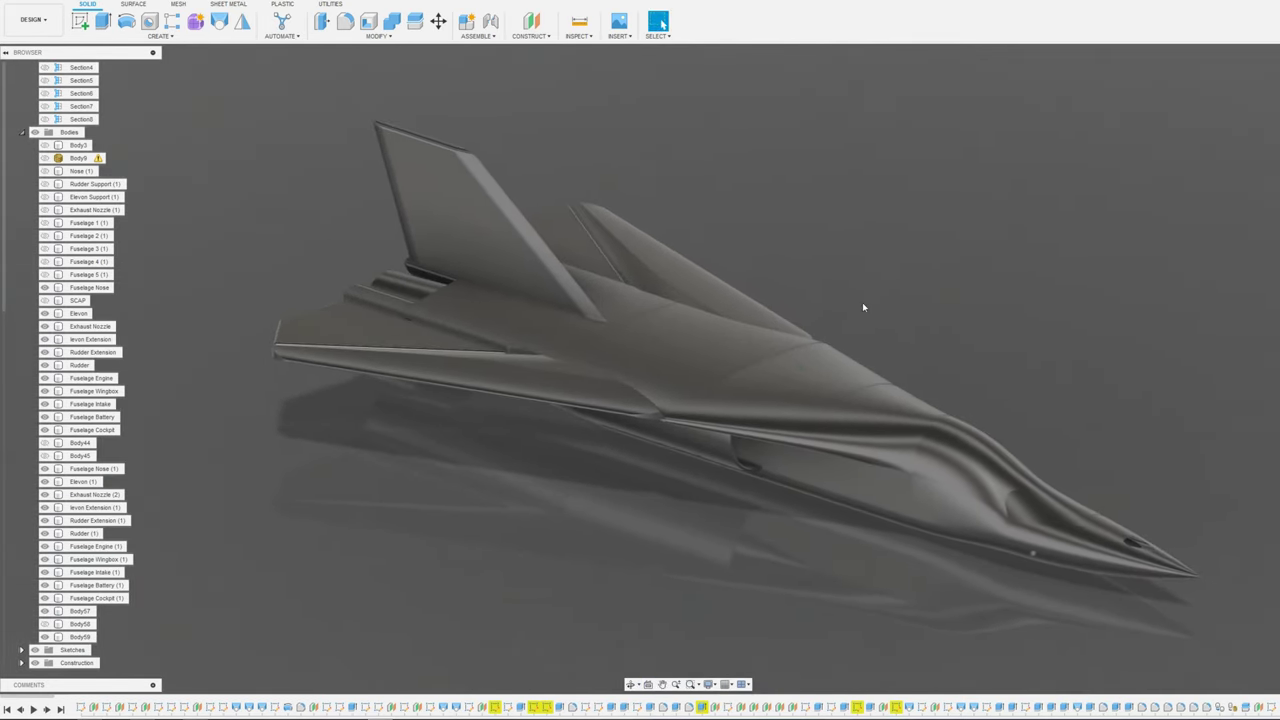